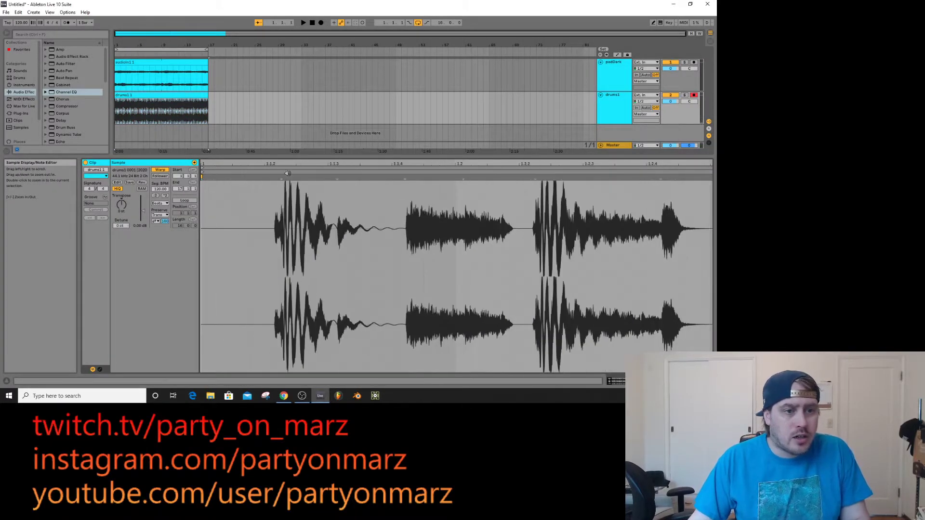
- Set the drums clip's 1.1.1 at the first drum hit, shift the waveform onto the hit's onset, and play it back
right_click(282, 176)
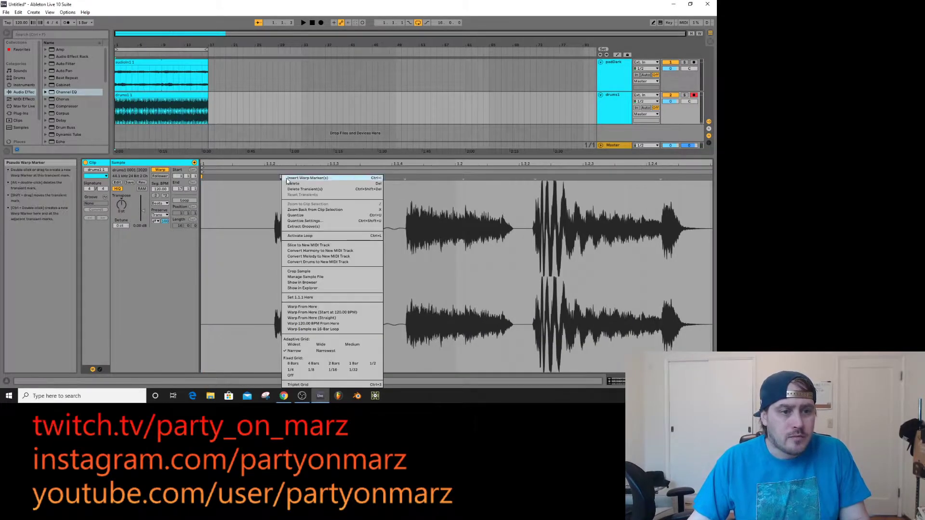
left_click(300, 298)
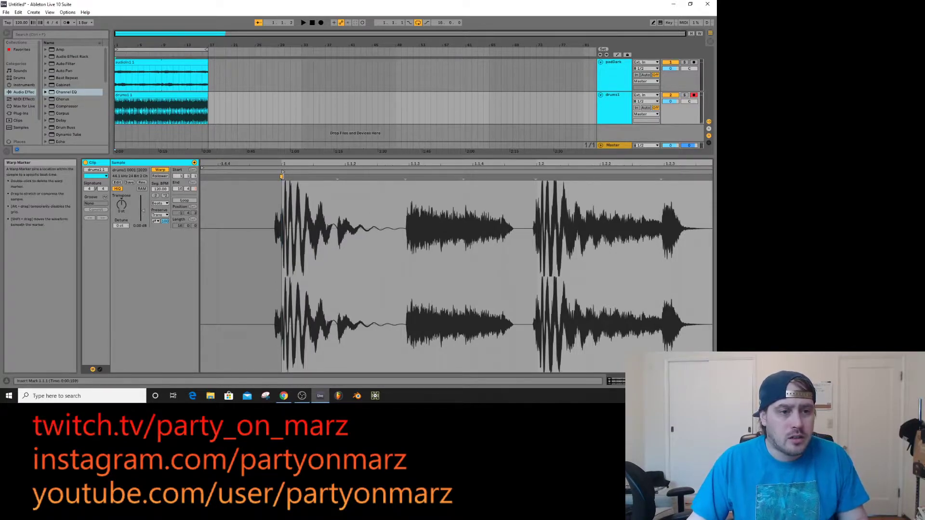
left_click_drag(282, 177, 288, 177)
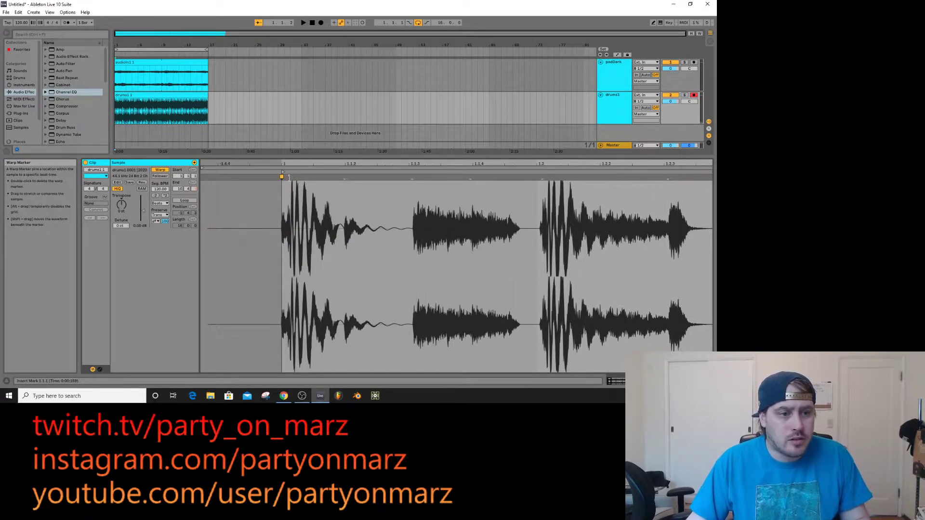
key("space")
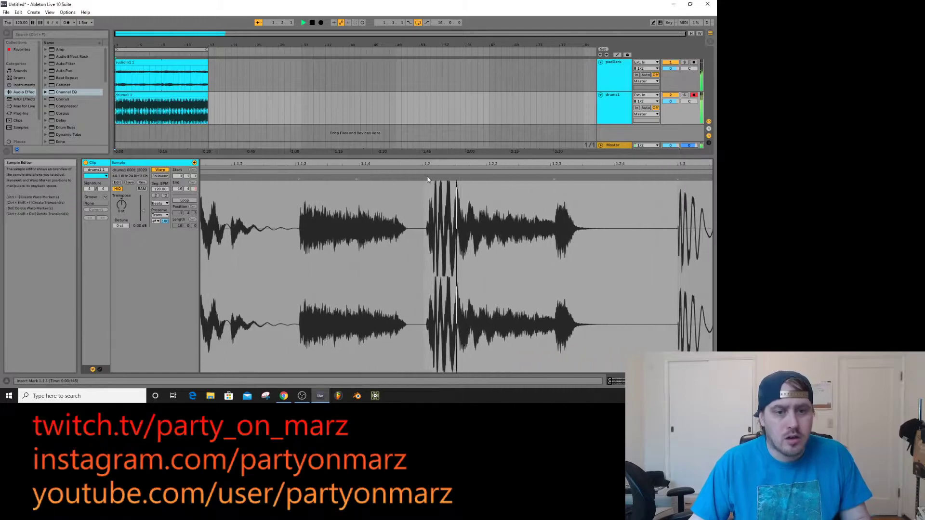
left_click_drag(438, 166, 237, 167)
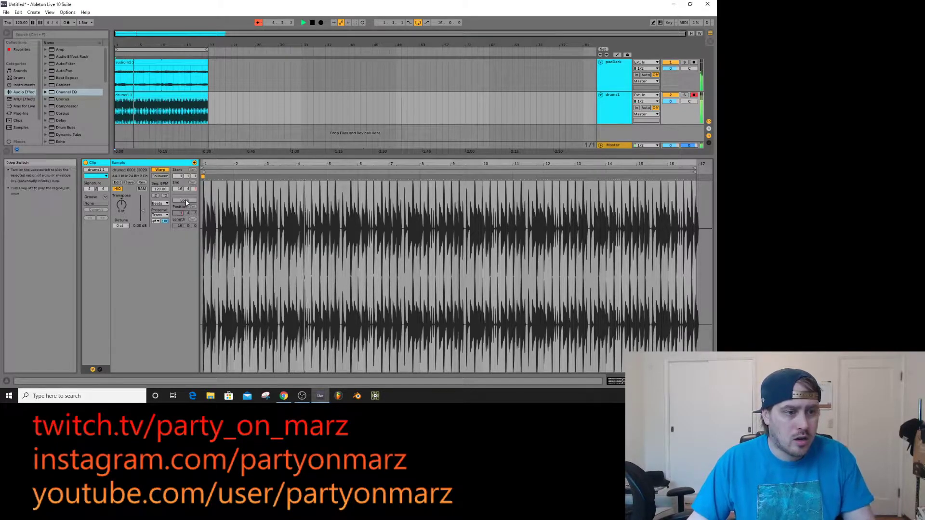
- Enable looping on the drums clip with the loop starting at bar 1 and a length of 8 bars
left_click(185, 200)
left_click(180, 225)
type("8")
key("Return")
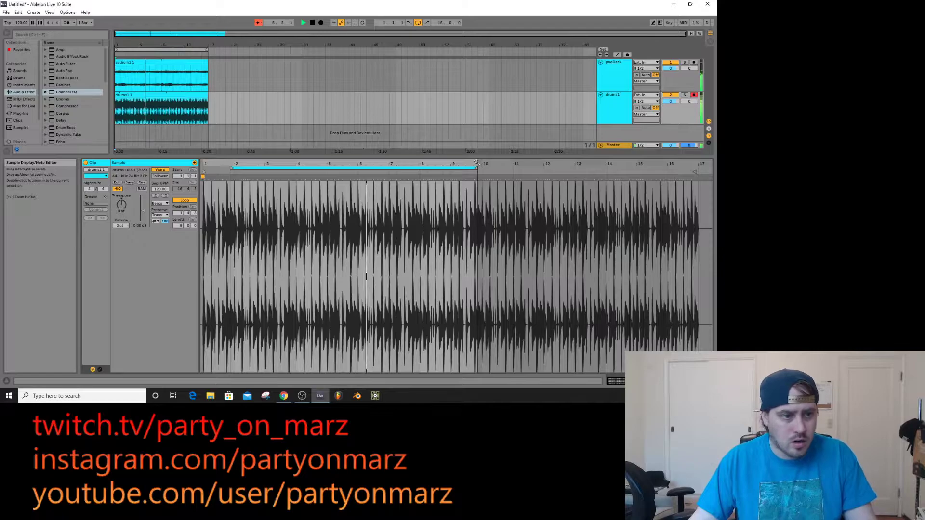
key("space")
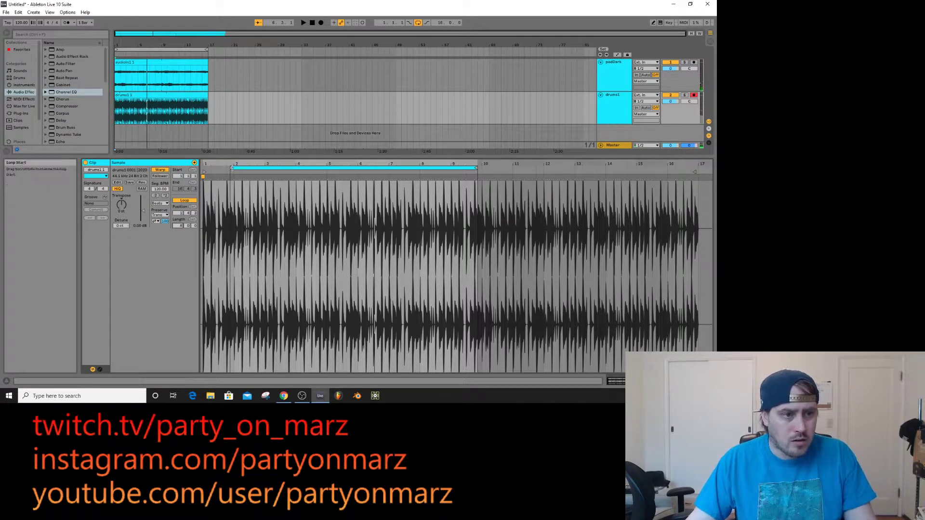
left_click_drag(231, 168, 204, 176)
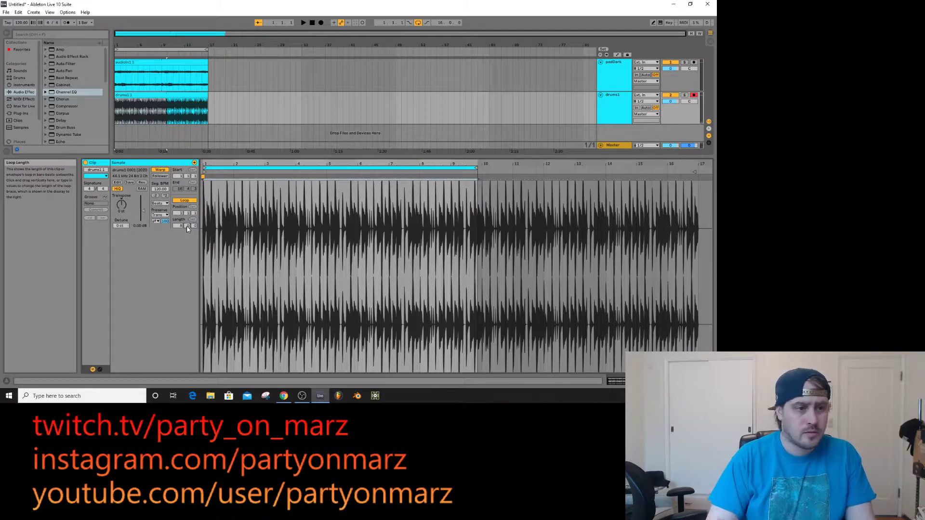
key("Return")
- Add a warp marker for the drum hit near bar 9 and align the hit with the end of the loop
left_click_drag(454, 163, 454, 337)
left_click_drag(321, 165, 322, 289)
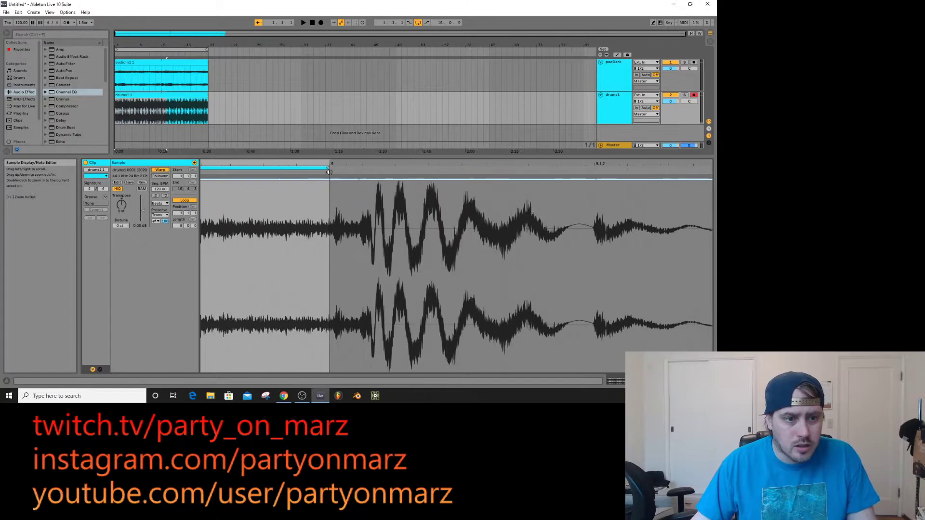
double_click(336, 179)
mouse_move(337, 179)
left_mouse_down()
mouse_move(433, 106)
mouse_move(708, 106)
mouse_move(708, 58)
left_mouse_up()
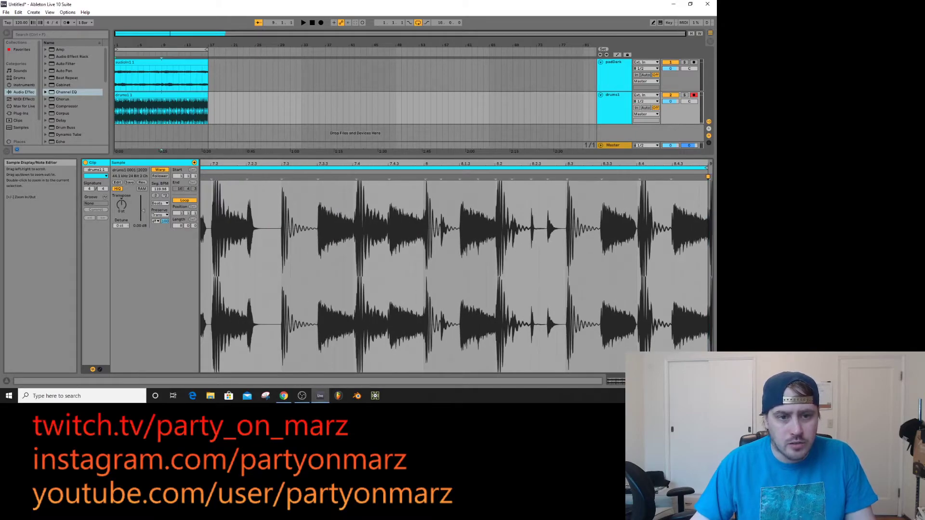
- Try adding warp markers to the drums clip on the hits at bar 8, 7.3 and bar 3
double_click(424, 177)
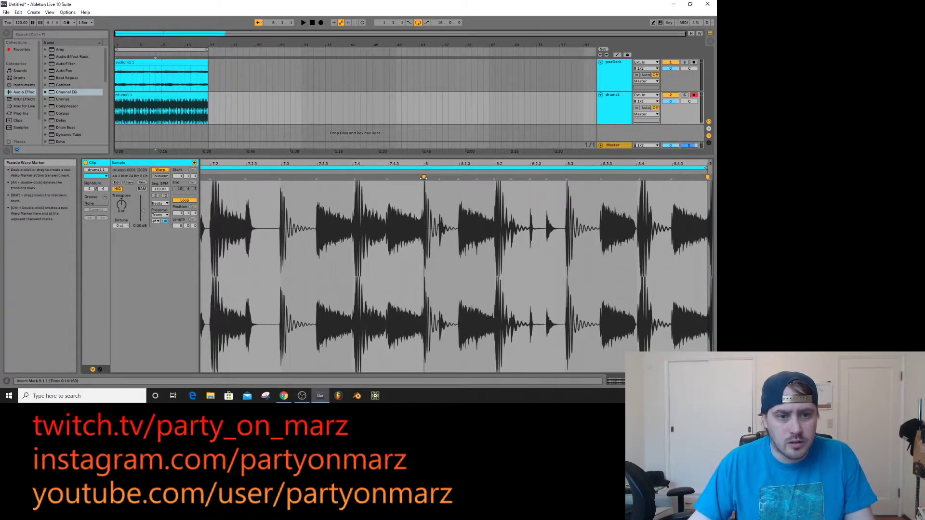
double_click(281, 176)
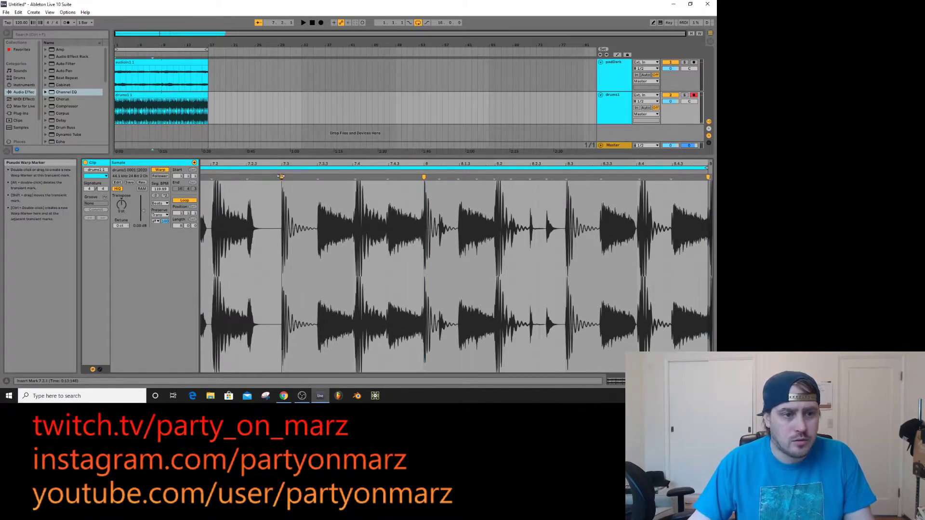
key("minus")
key("minus")
key("minus")
key("minus")
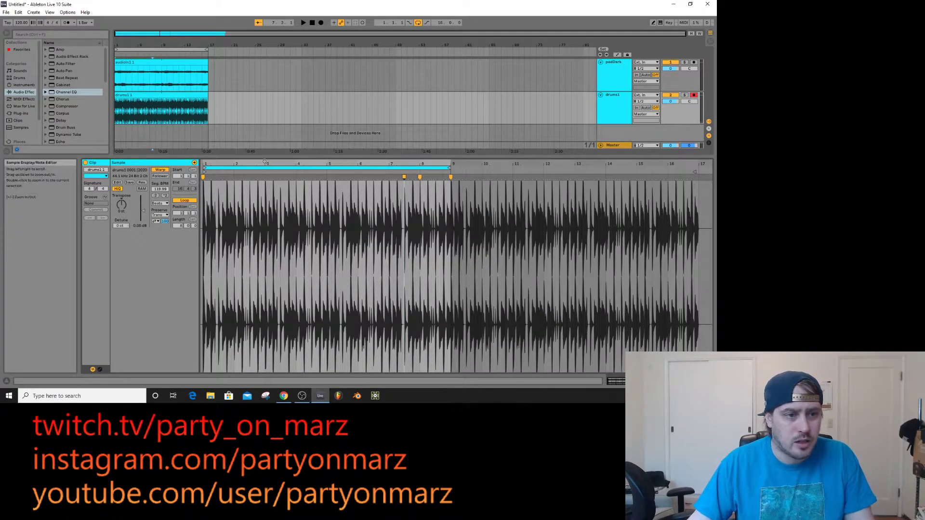
left_click_drag(265, 162, 266, 178)
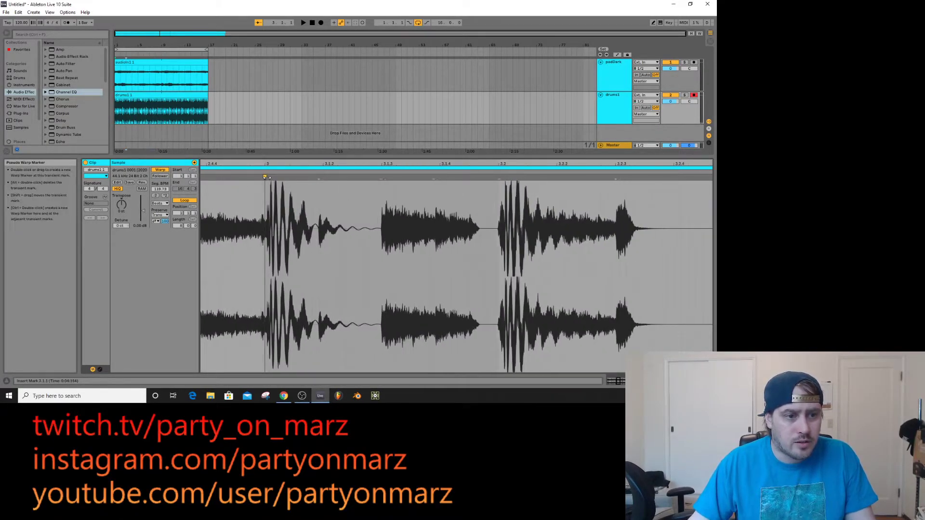
- Play the drums clip and delete the warp markers at bar 3, 7.3 and bar 8
key("space")
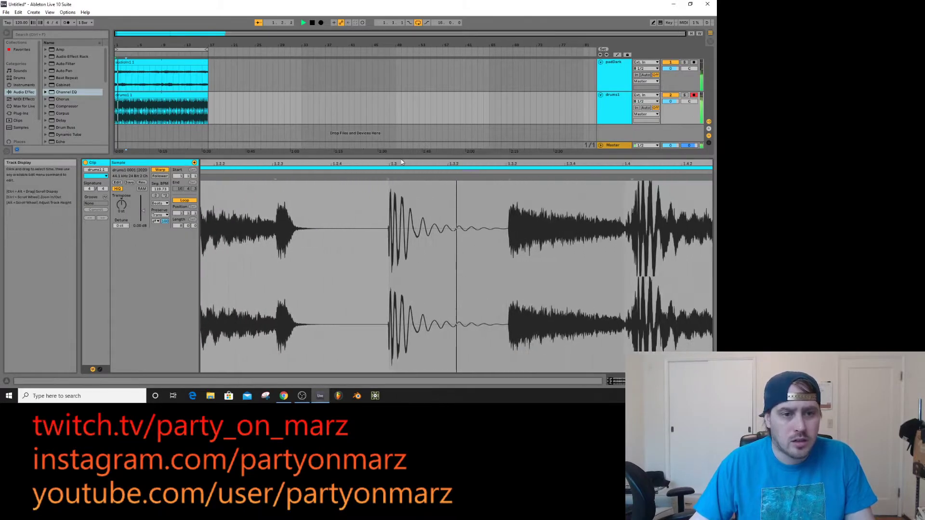
left_click_drag(402, 163, 403, 121)
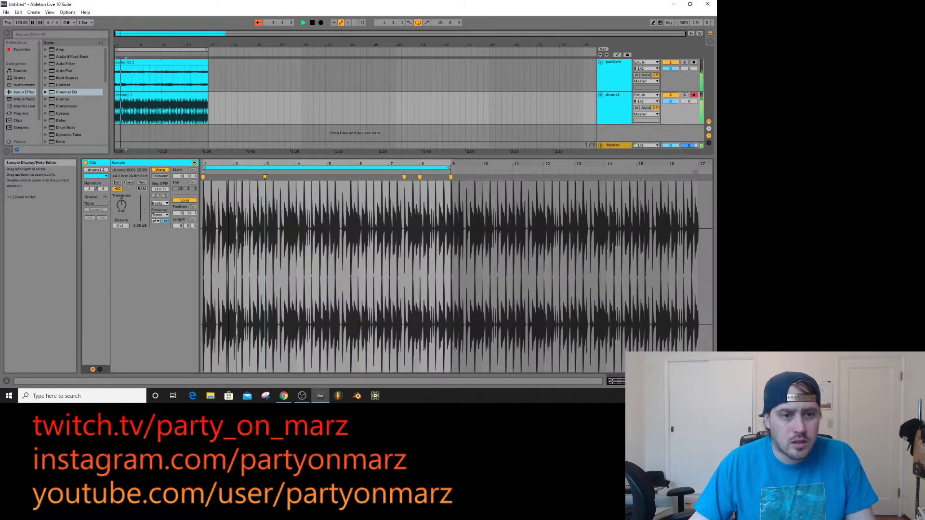
left_click(265, 176)
double_click(265, 177)
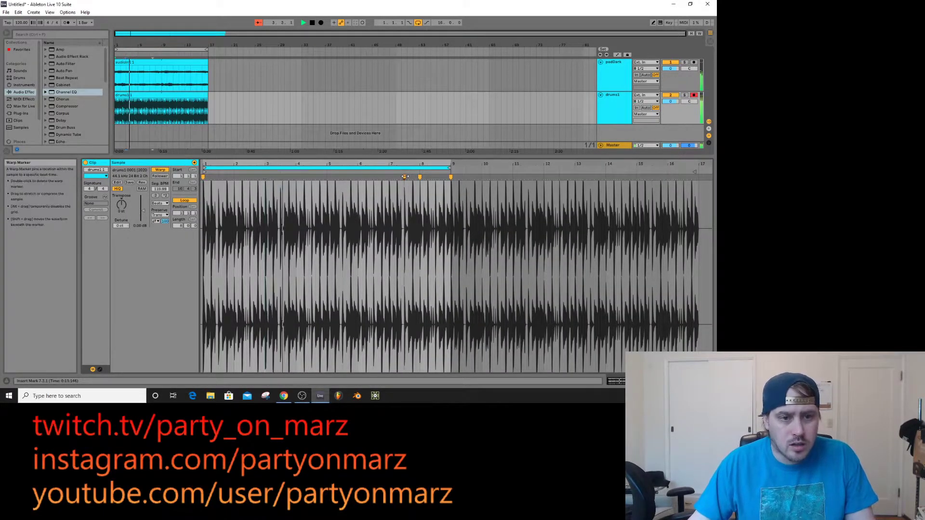
double_click(404, 177)
double_click(420, 176)
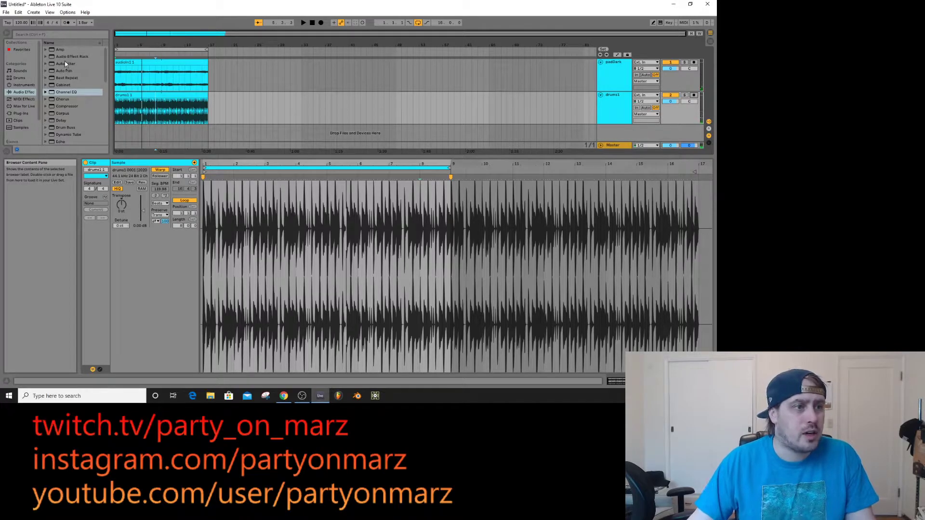
- Add an Auto Filter to the drums track and lower its low-pass cutoff to about 1 kHz during playback
left_click_drag(66, 64, 607, 102)
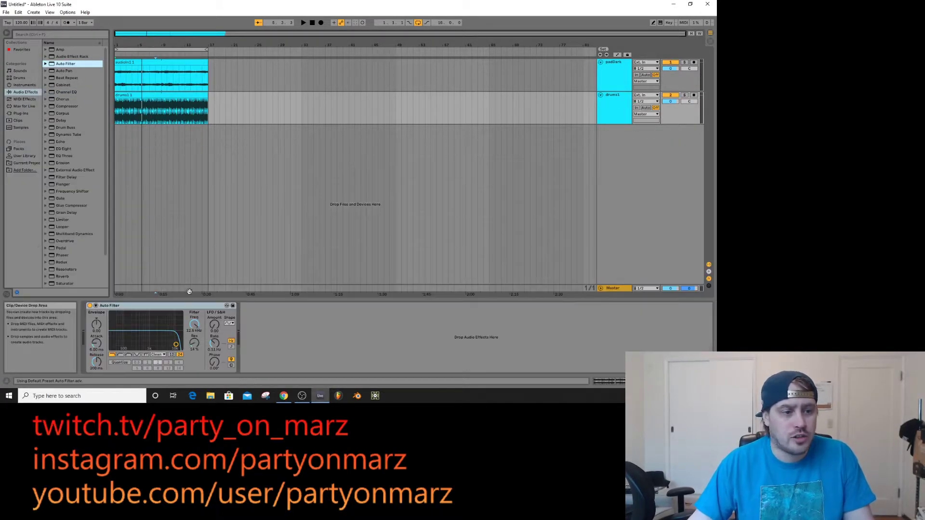
key("space")
left_click_drag(141, 347, 155, 347)
- Add Drum Buss after the Auto Filter, raise its Crunch and Boom, and increase the filter's resonance to about 28%
left_click(65, 127)
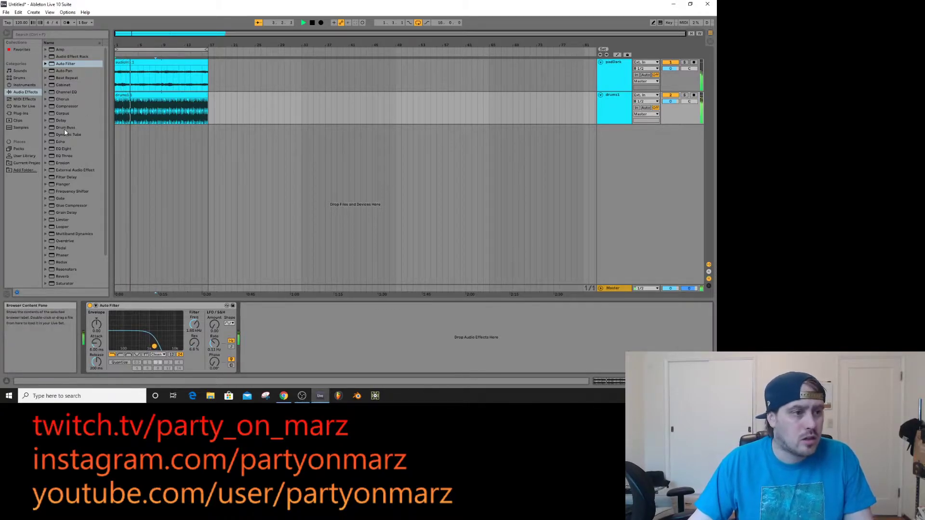
left_click_drag(334, 319, 334, 318)
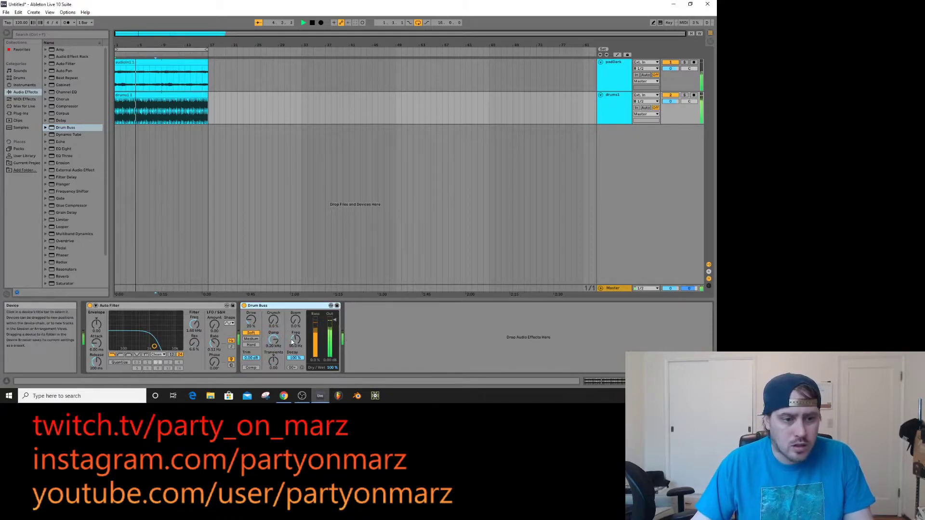
left_click_drag(273, 320, 273, 309)
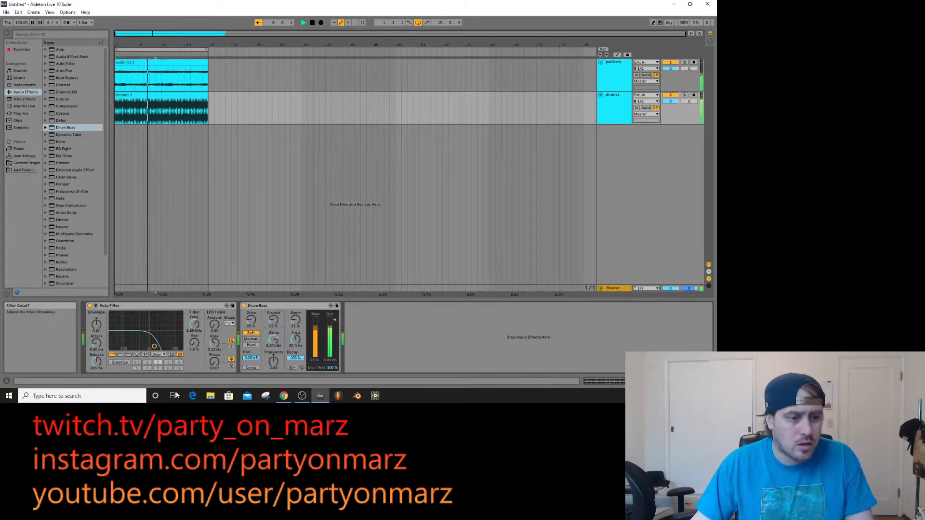
left_click_drag(154, 346, 157, 337)
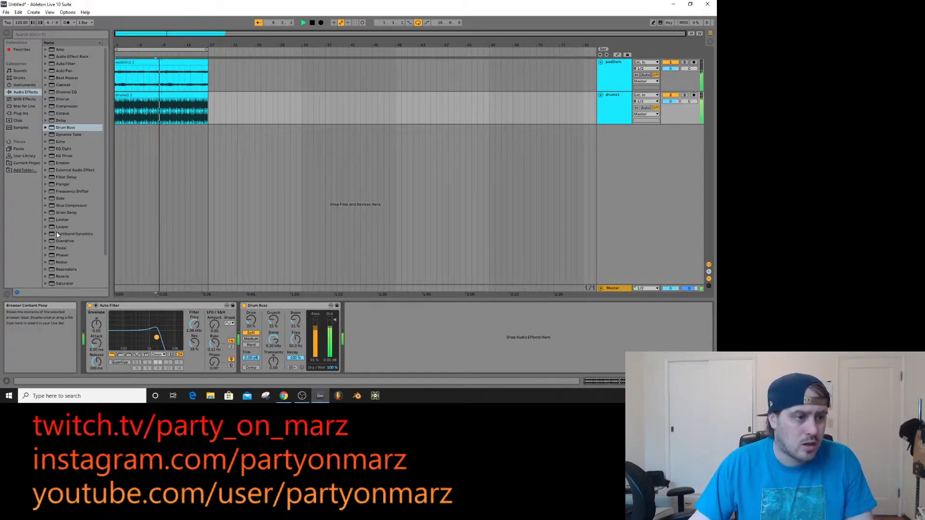
- Search the audio effects for "vint", try the Gentle Vintage EQ Eight preset after Drum Buss, and remove it
left_click(58, 34)
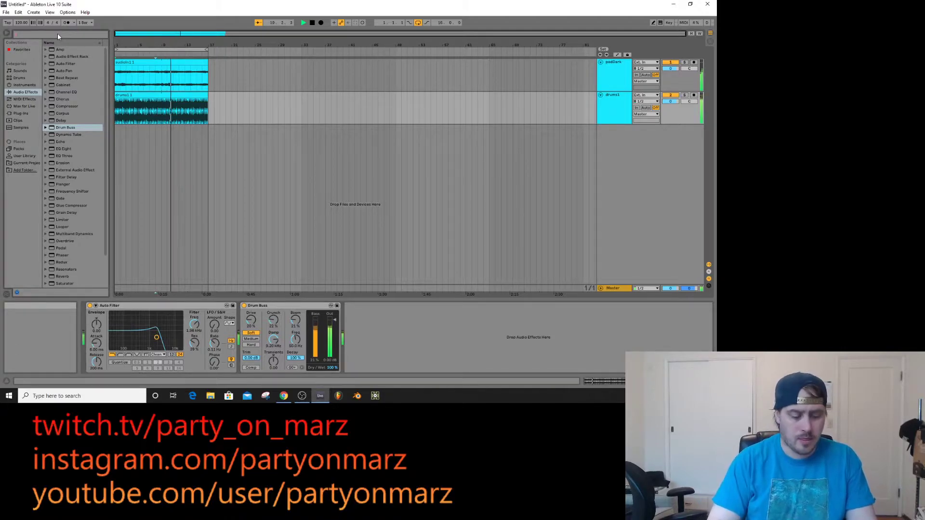
type("vin")
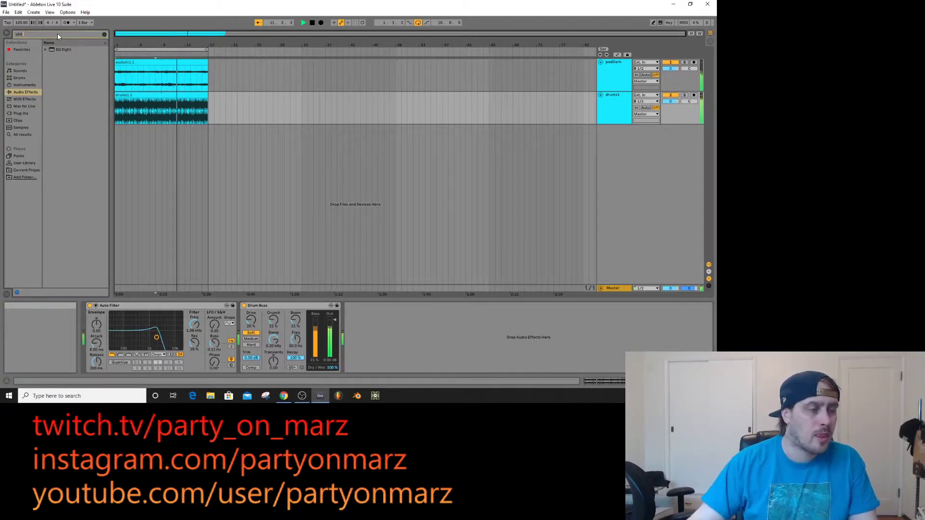
type("t")
left_click(51, 64)
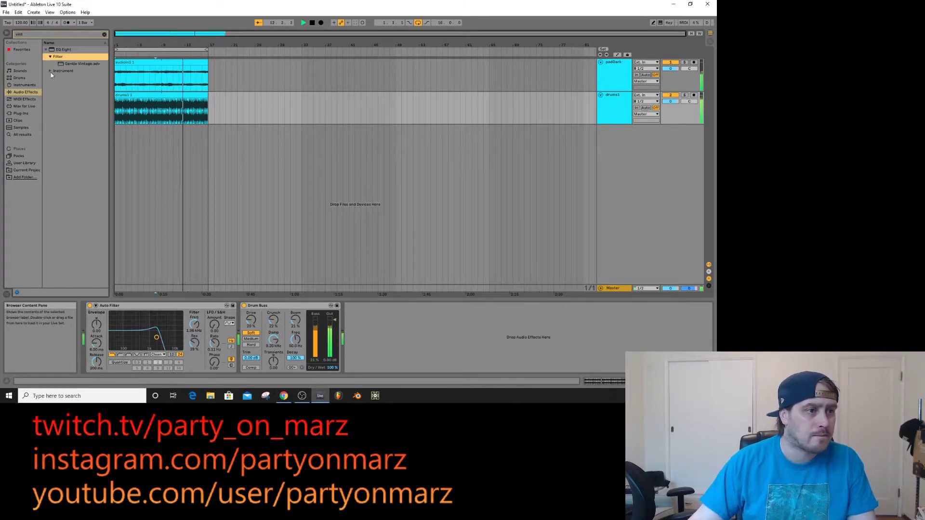
left_click(51, 56)
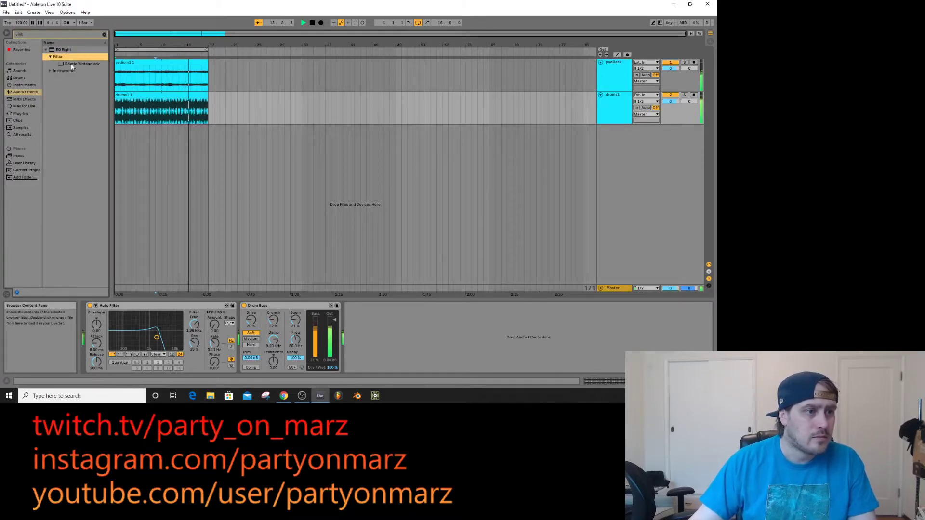
left_click_drag(71, 63, 394, 338)
left_click(404, 307)
key("Delete")
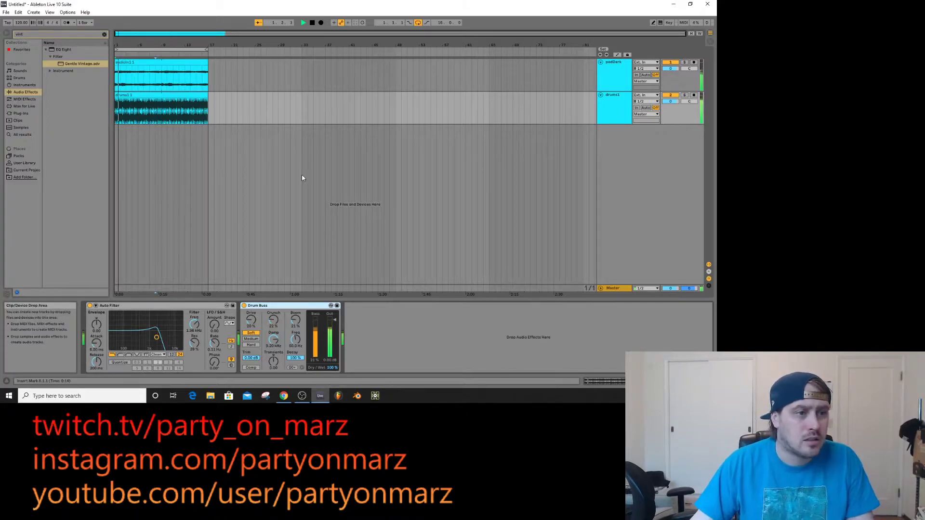
- Rename the drums track as drumsLow
left_click(607, 99)
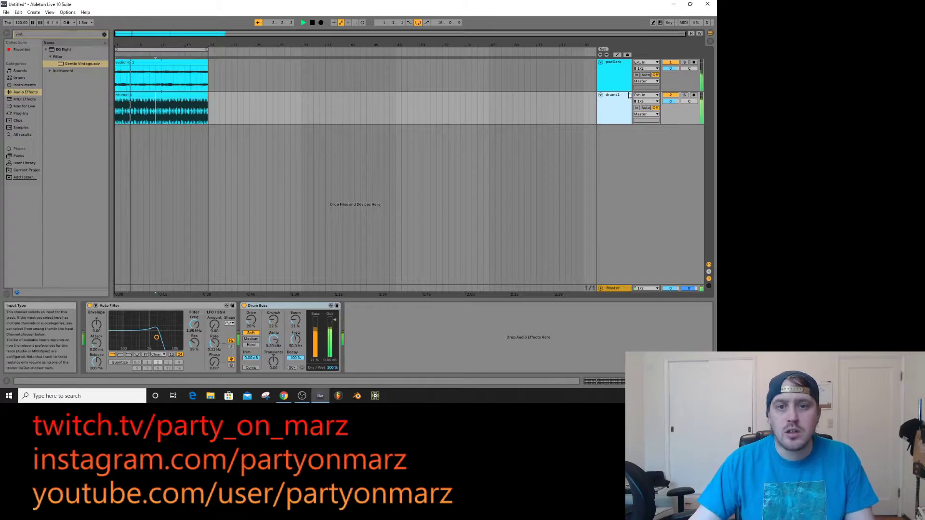
type("drumsLow")
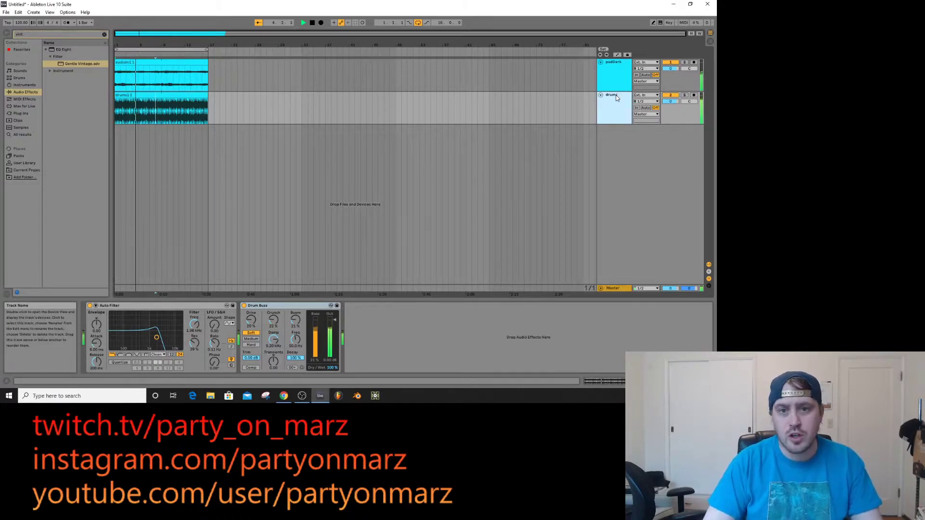
key("Return")
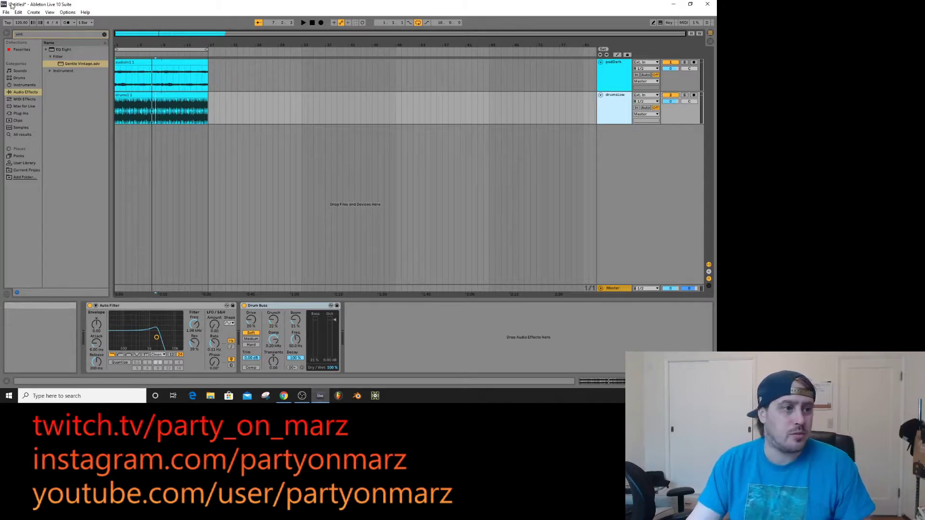
- Clear the browser search and add an empty Drum Rack from the Drums category on a new track below drumsLow
left_click(105, 35)
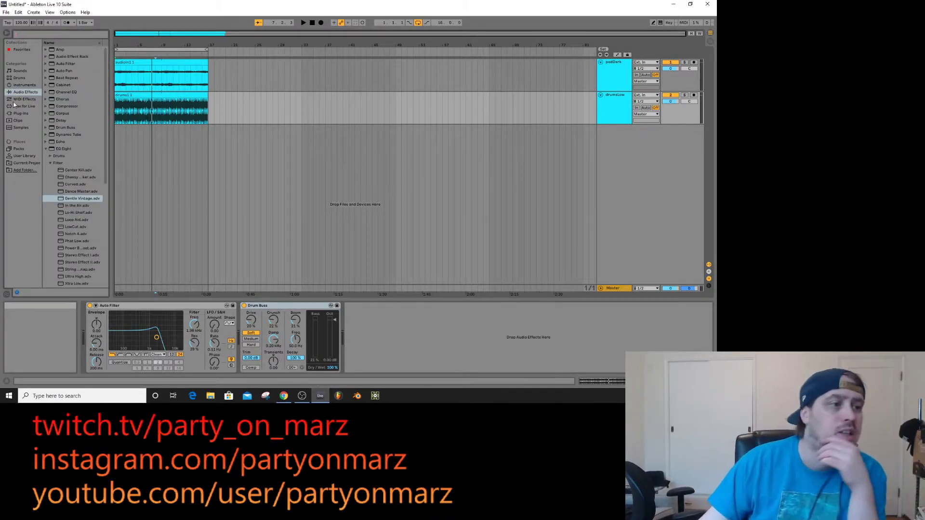
left_click(24, 77)
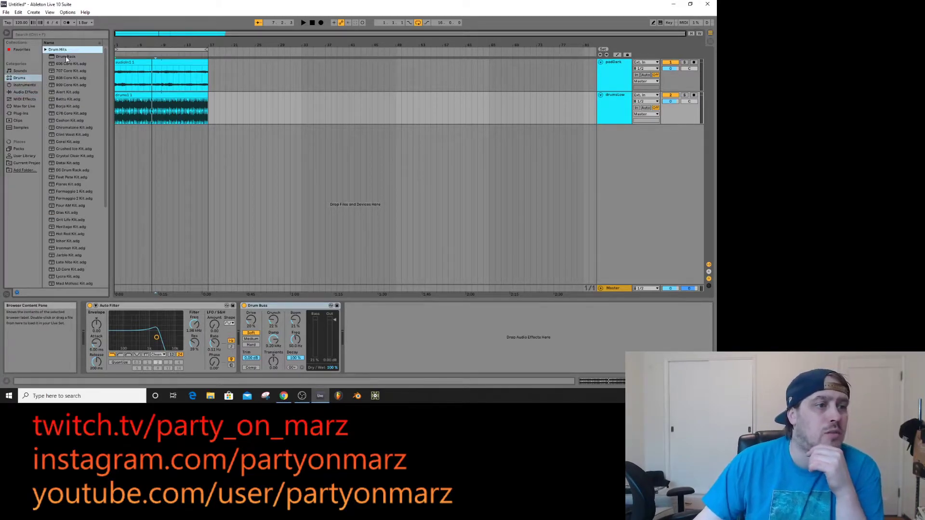
left_click_drag(66, 57, 698, 218)
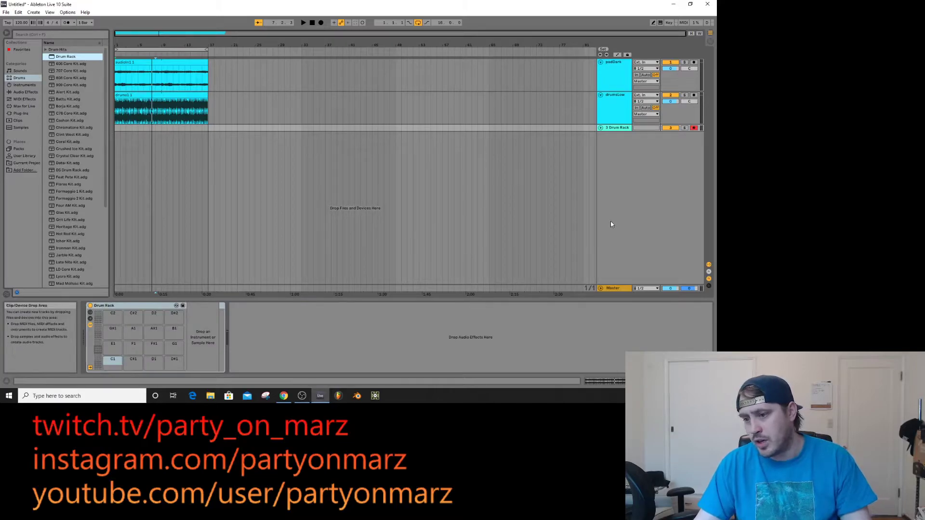
key("Tab")
key("Tab")
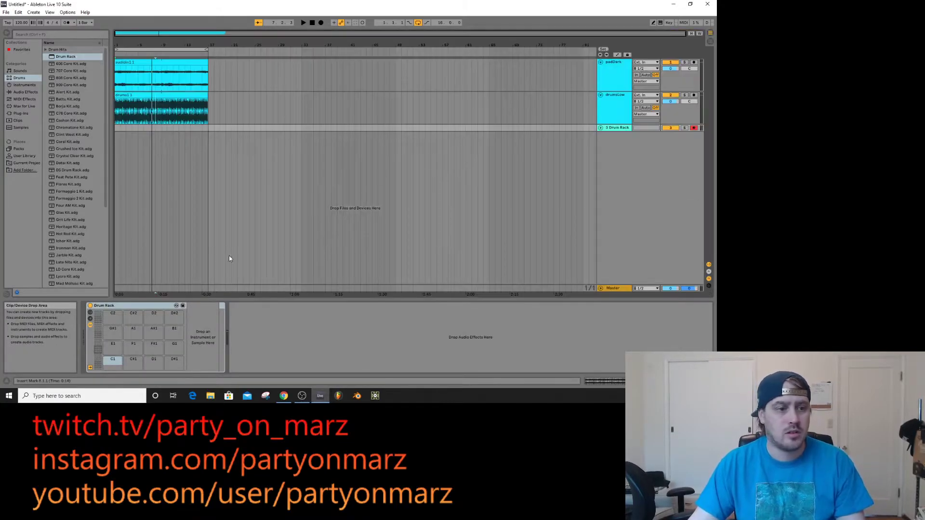
- Search the samples for "pop", audition Kick Popped Noise.aif, and clear the search
left_click(20, 128)
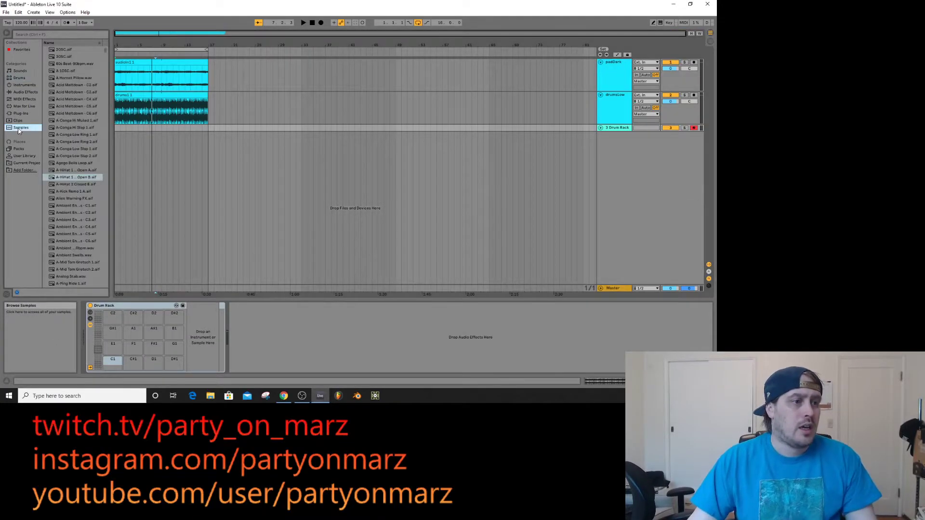
left_click(56, 35)
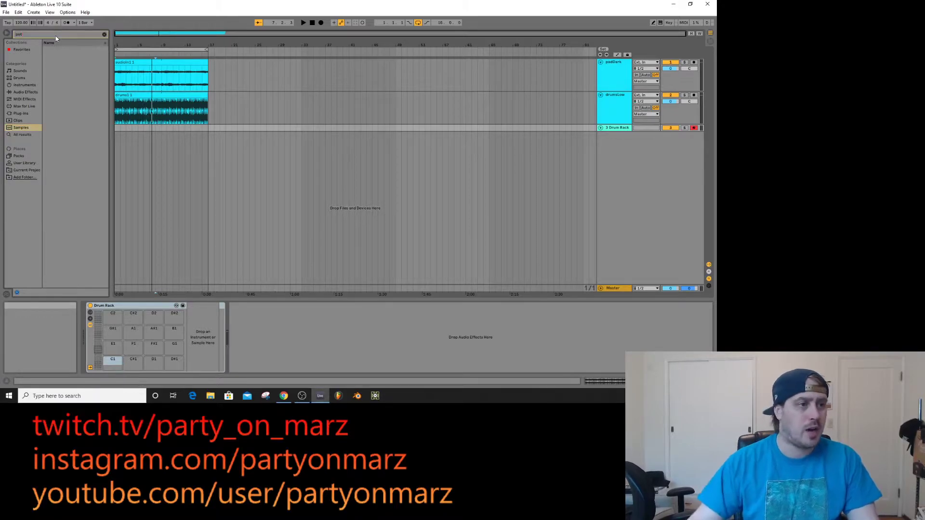
left_click(105, 36)
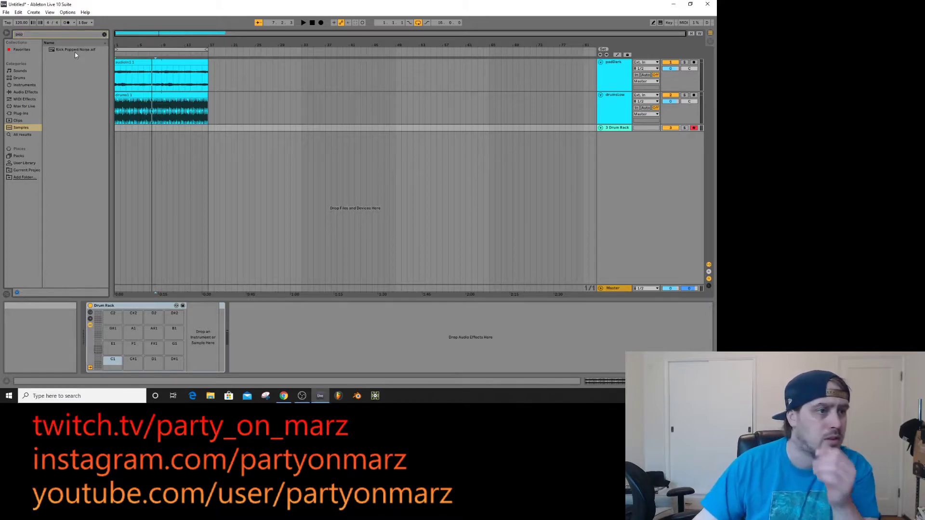
left_click(74, 50)
left_click(102, 33)
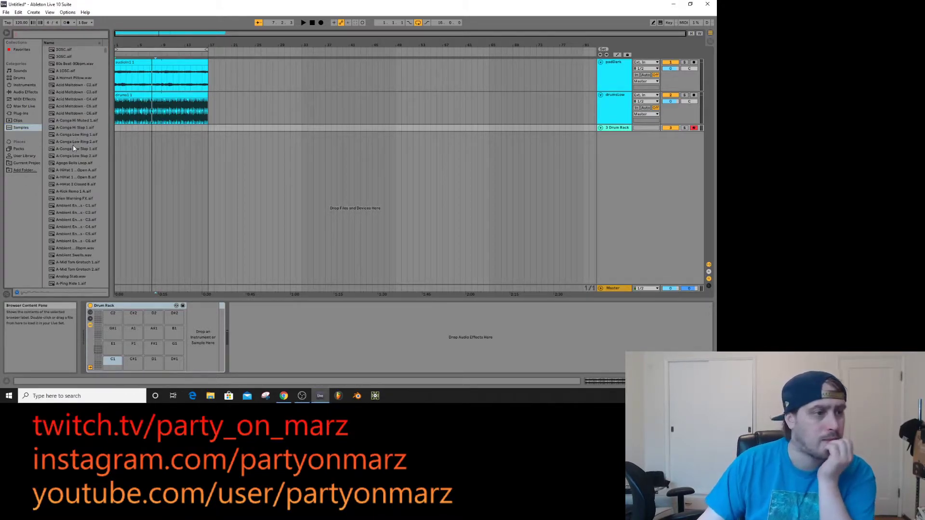
- Audition hi-hat and snare samples in the full sample list as candidates for the Drum Rack
left_click(82, 170)
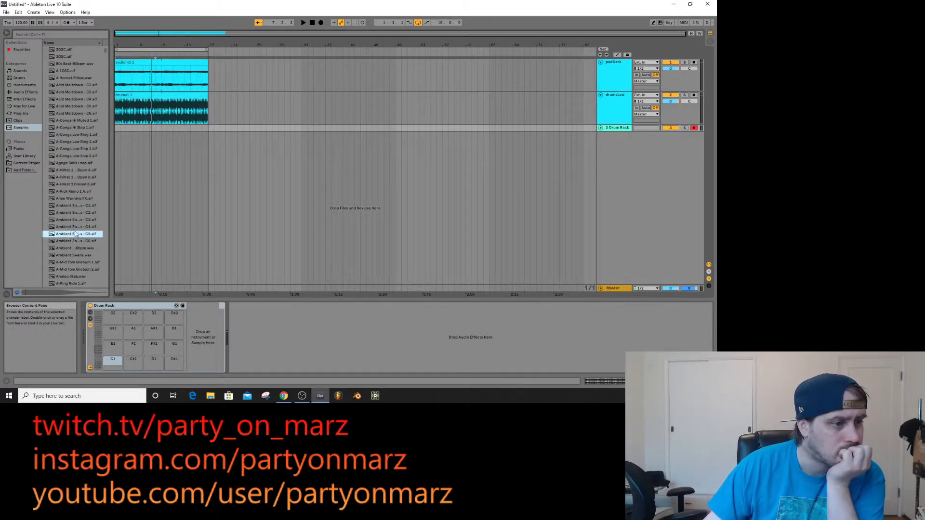
left_click(81, 185)
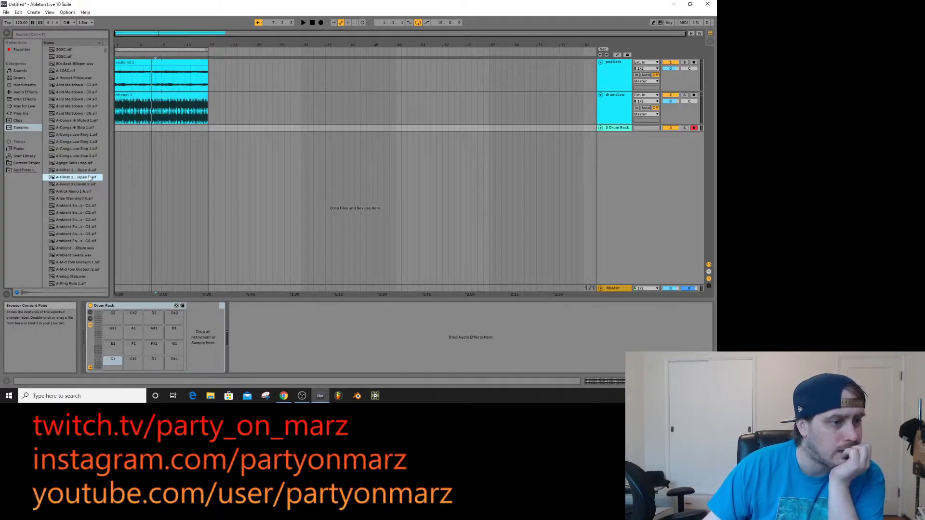
scroll(60, 207, "down", 6)
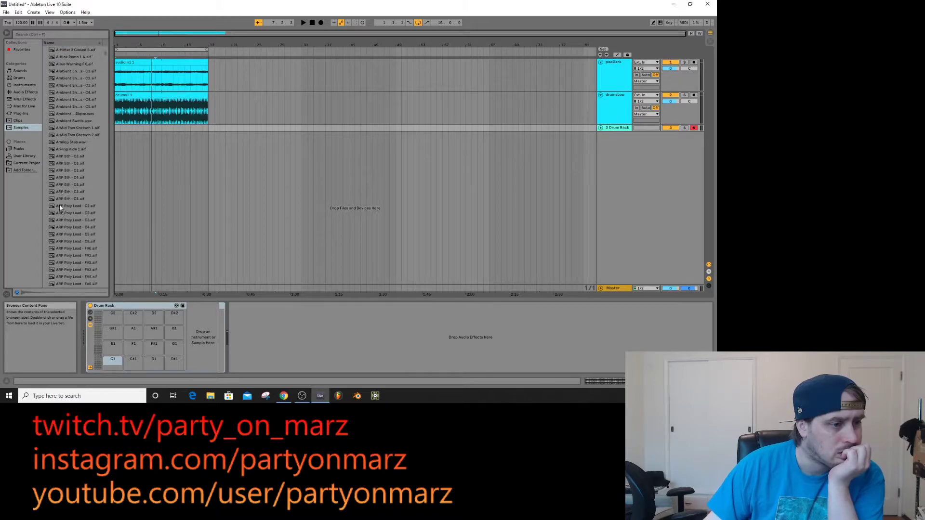
scroll(60, 208, "down", 3)
left_click_drag(106, 58, 101, 204)
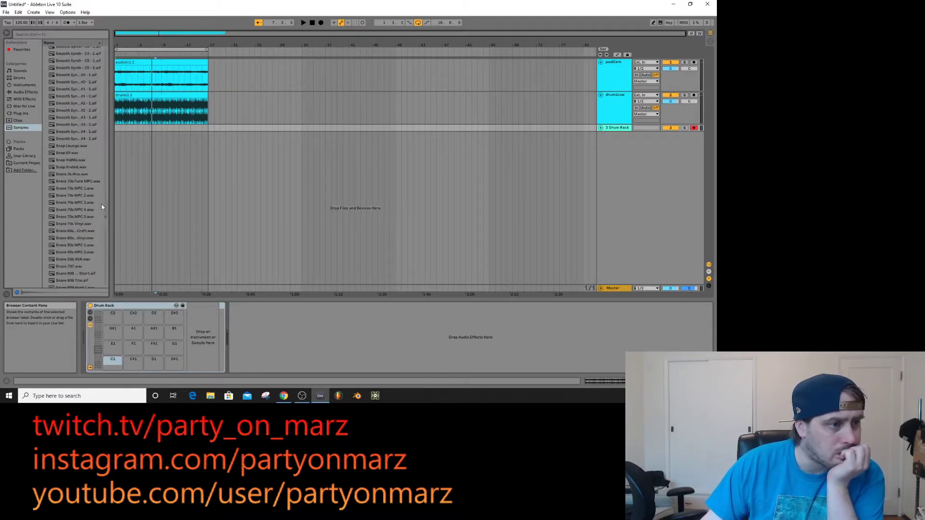
left_click(91, 189)
scroll(83, 226, "down", 10)
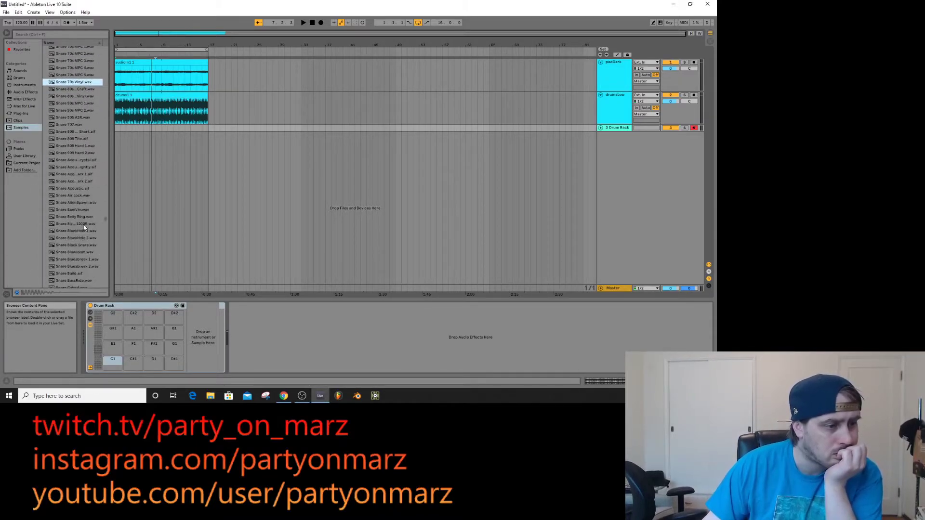
- Check the Current Project and Clips content for usable sounds, and return to the samples
left_click(21, 159)
left_click(20, 164)
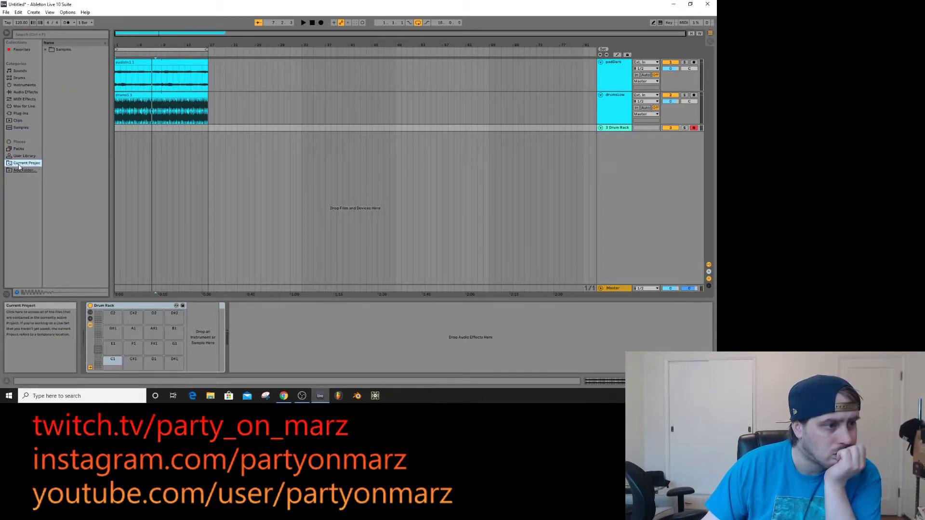
left_click(21, 121)
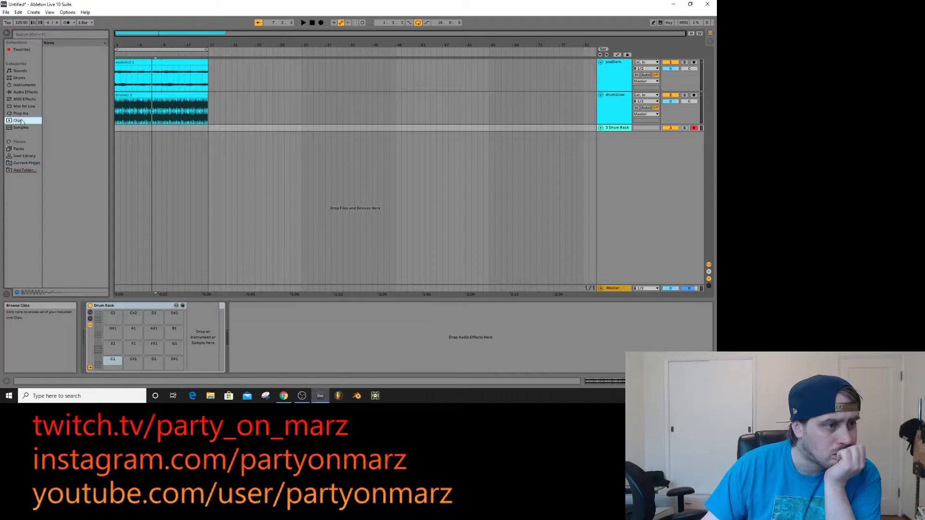
left_click(22, 127)
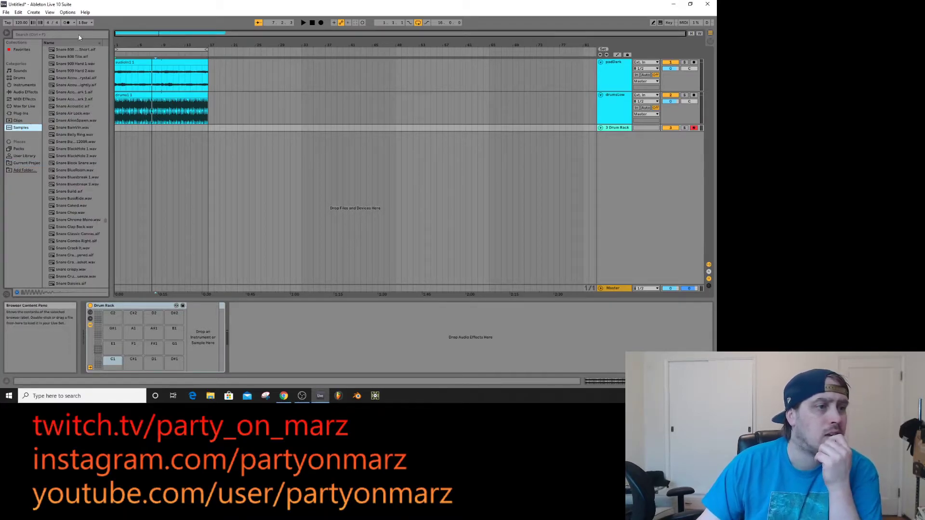
- Find samples matching "tin" and load Perc Tiny Cavern Anvil.wav onto the Drum Rack's C1 pad
left_click(79, 33)
type("tin")
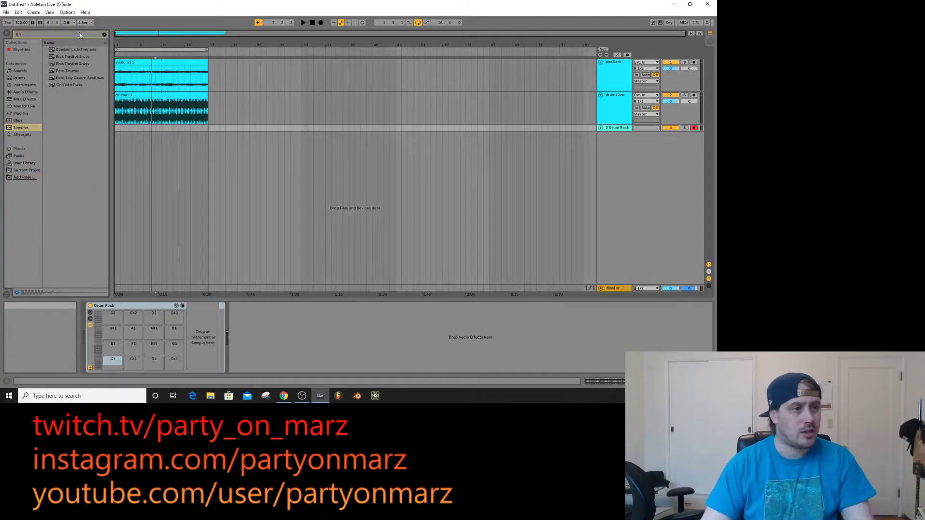
left_click(76, 57)
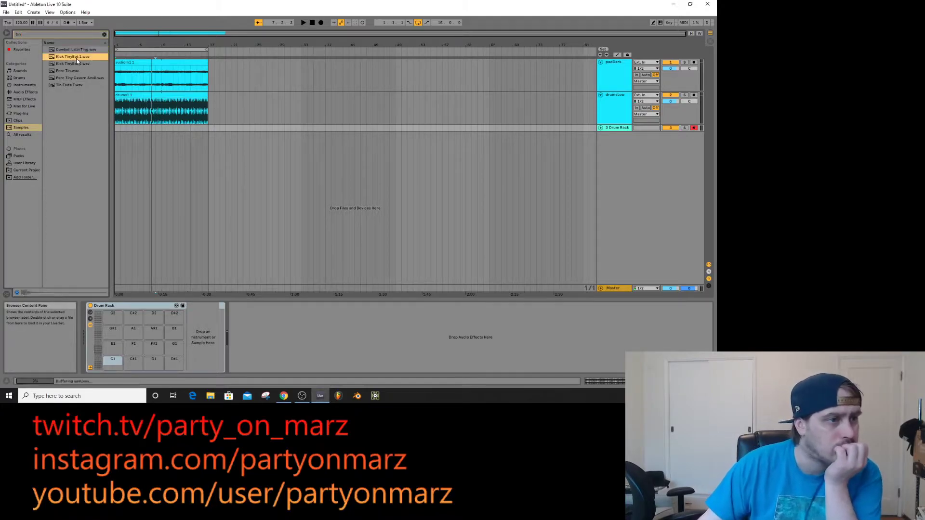
left_click(74, 64)
left_click(71, 71)
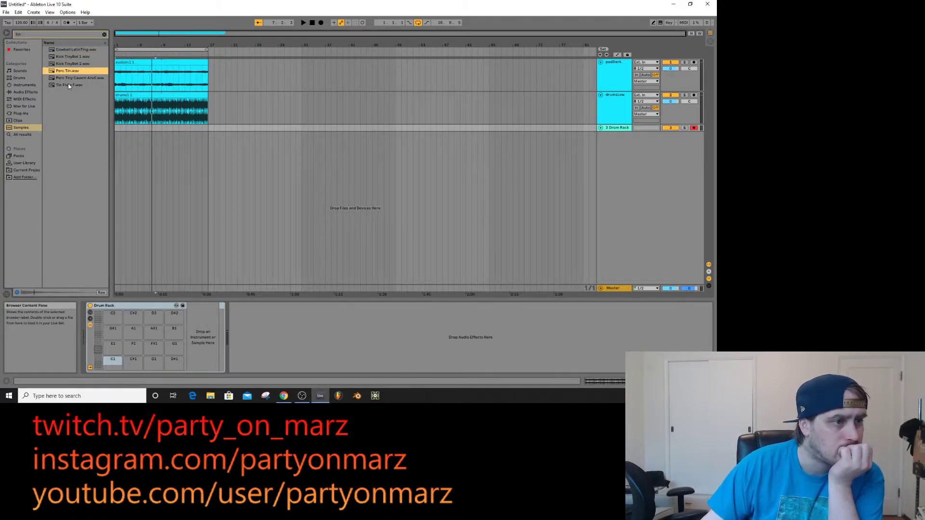
left_click(71, 78)
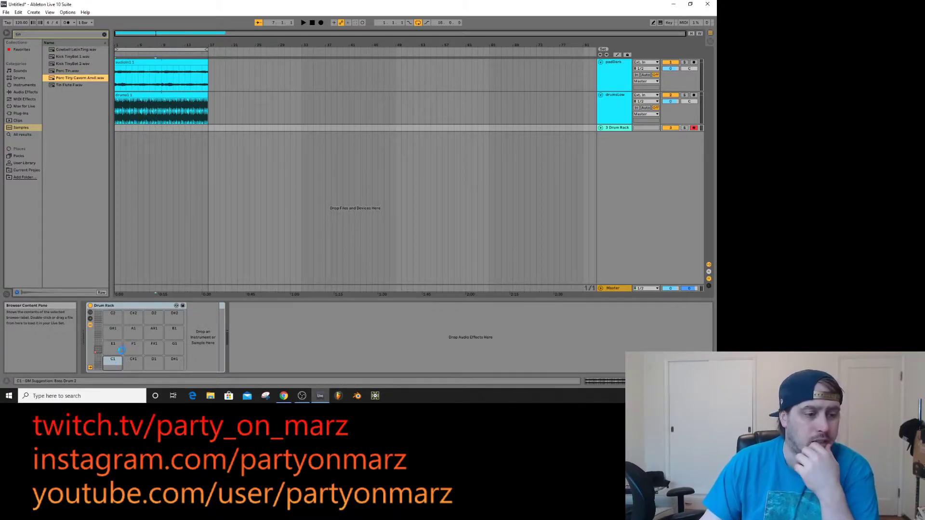
left_click_drag(121, 350, 115, 361)
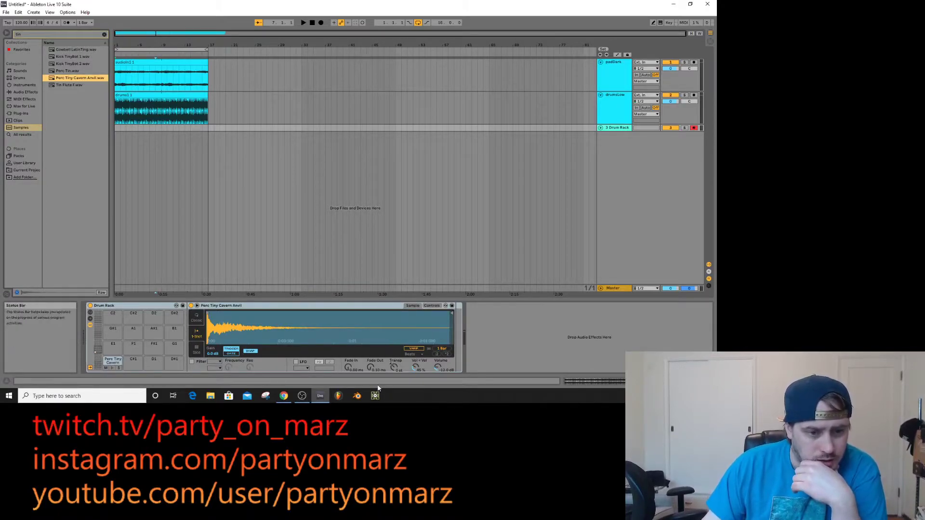
- Lengthen the anvil sample's fade-out and trim its end so only the short opening hit plays, previewing the pad
left_click_drag(371, 368, 371, 337)
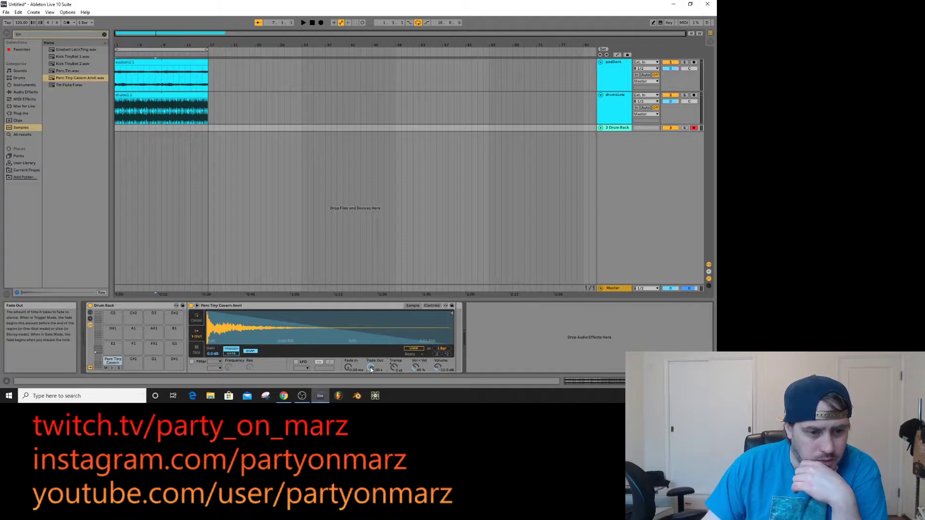
left_click_drag(451, 313, 213, 362)
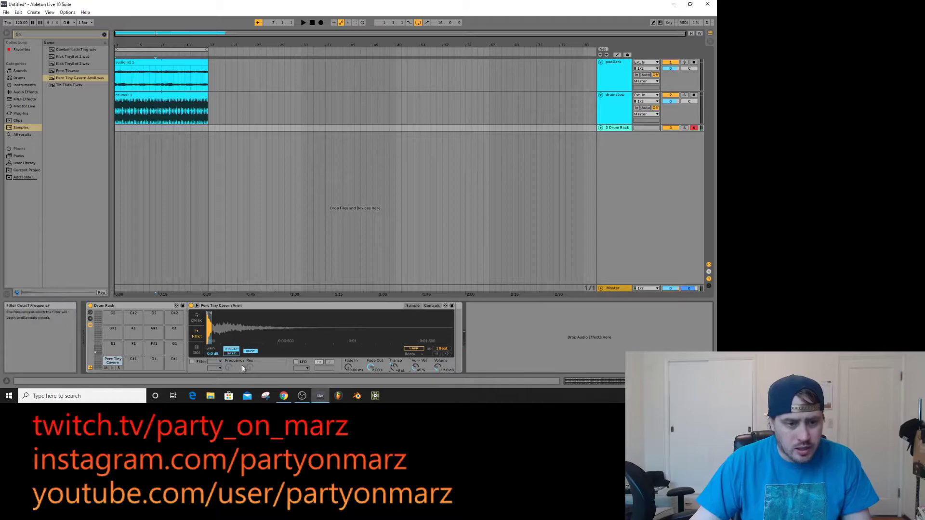
left_click(113, 368)
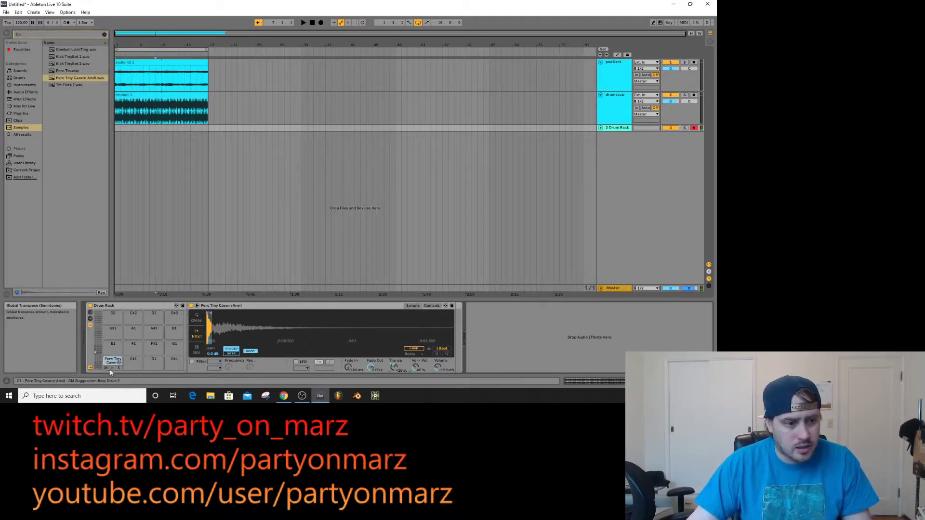
left_click(111, 369)
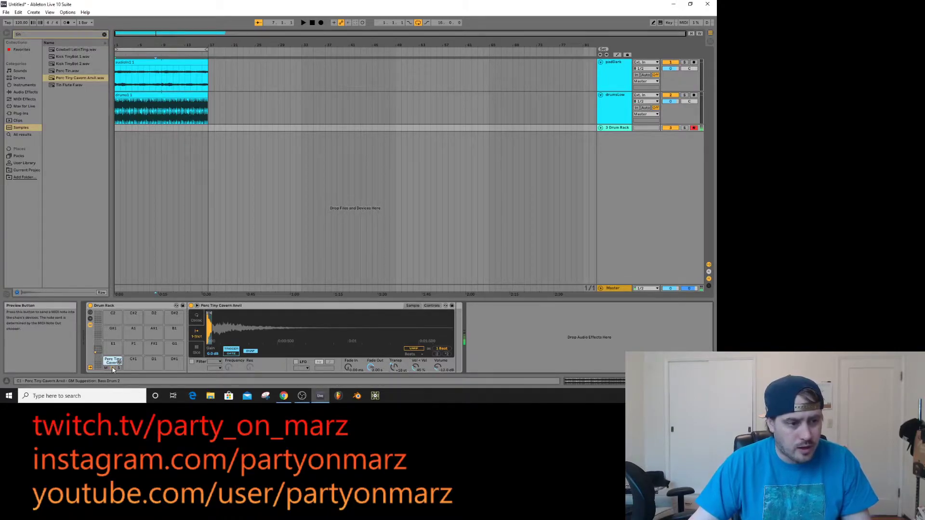
- Play the arrangement and transpose the anvil sample to +11 st while previewing the pad against the other tracks
key("space")
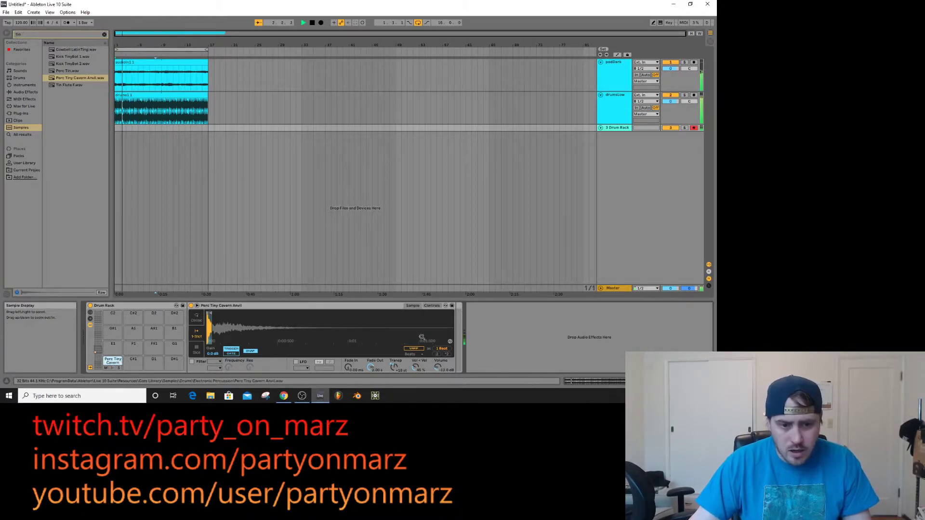
left_click_drag(392, 367, 392, 371)
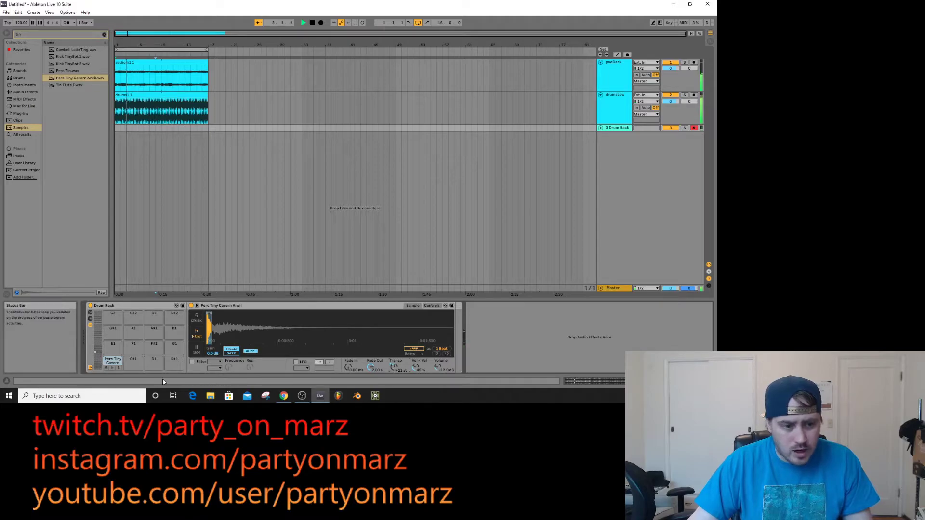
left_click(112, 368)
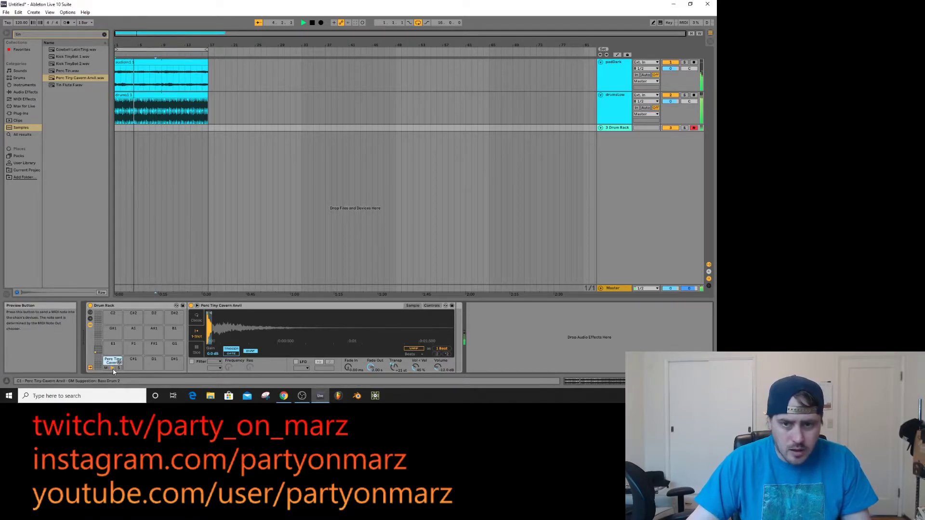
- Create a one-bar MIDI clip at the start of the Drum Rack track and fill it with sixteenth-note anvil hits
key("Tab")
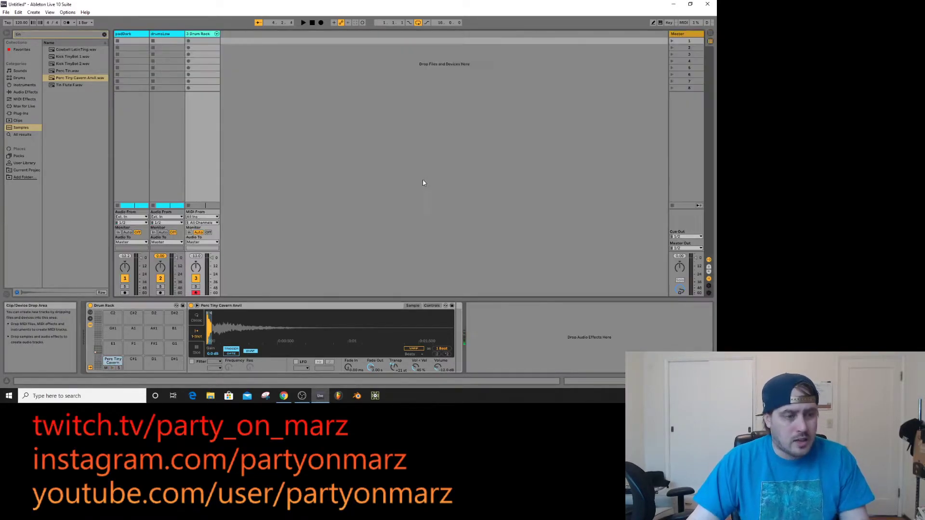
double_click(216, 44)
key("Tab")
left_click_drag(192, 40, 115, 125)
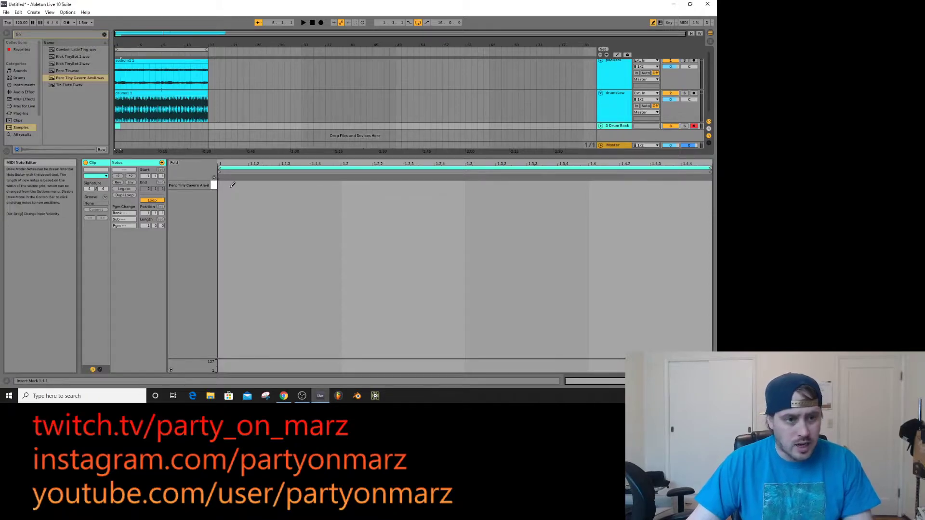
left_click_drag(233, 185, 708, 185)
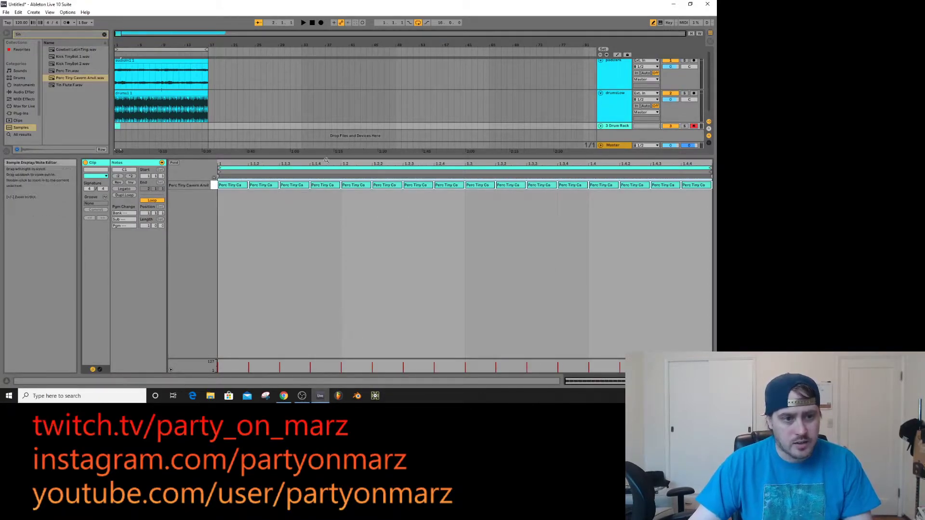
- Enlarge the velocity editor and draw note velocities rising from about 24 to 127 mid-bar and falling to about 37 at the end
left_click_drag(367, 358, 367, 178)
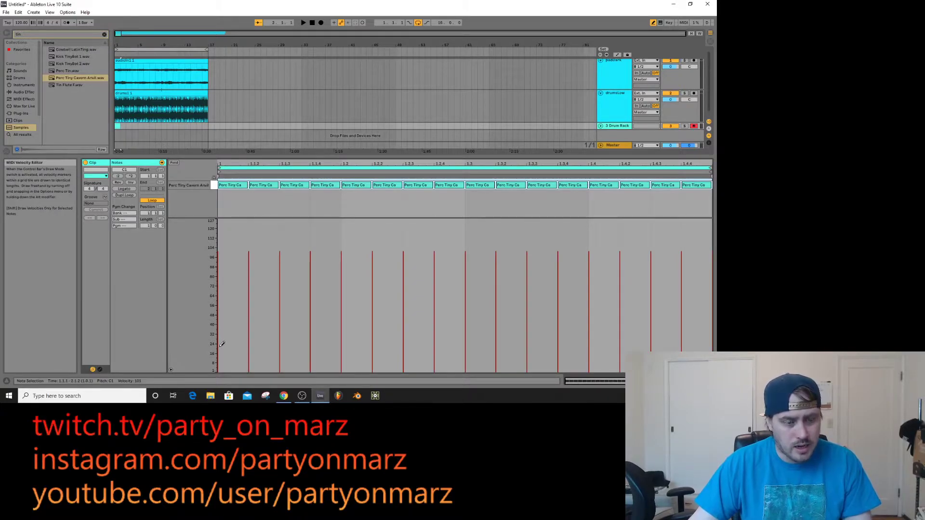
right_click(242, 316)
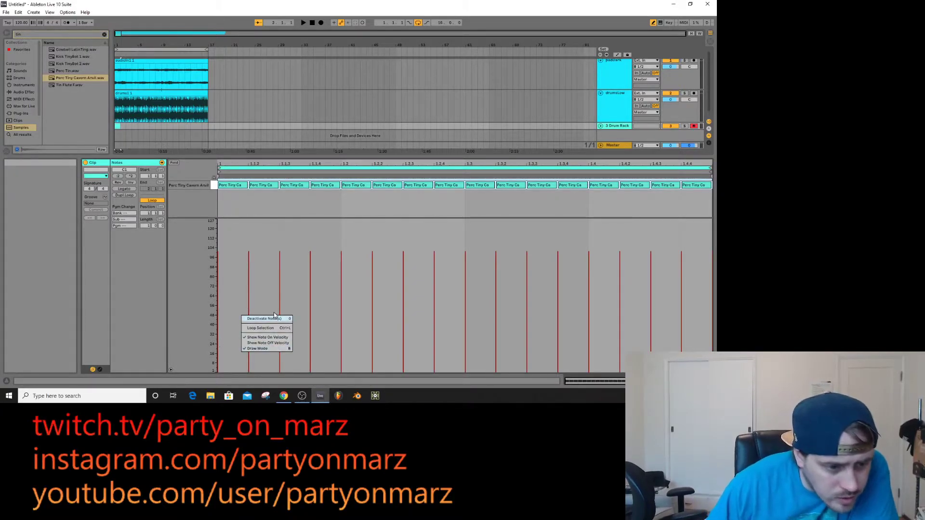
left_click(331, 168)
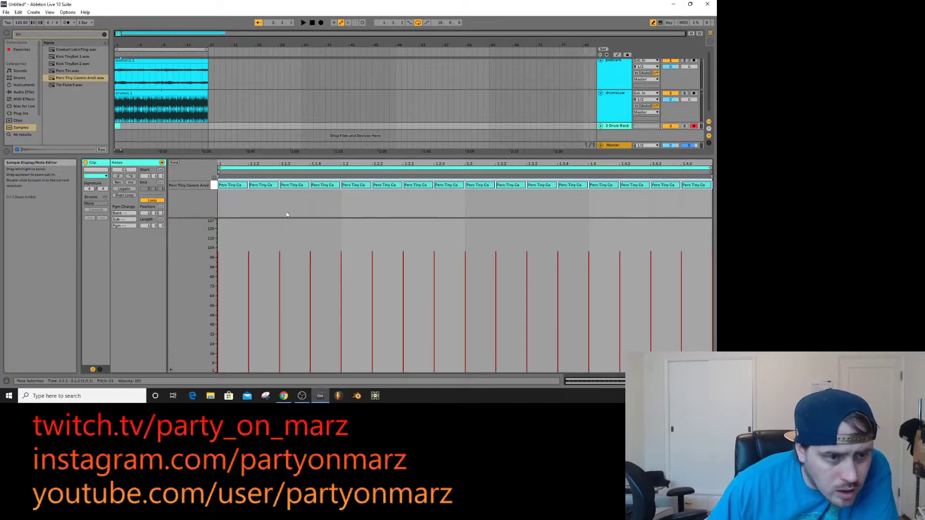
right_click(223, 271)
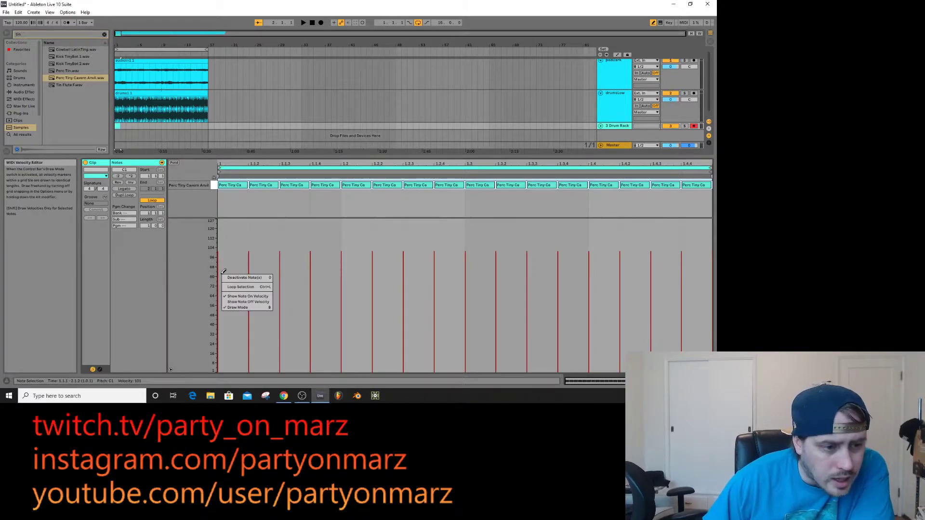
left_click(274, 165)
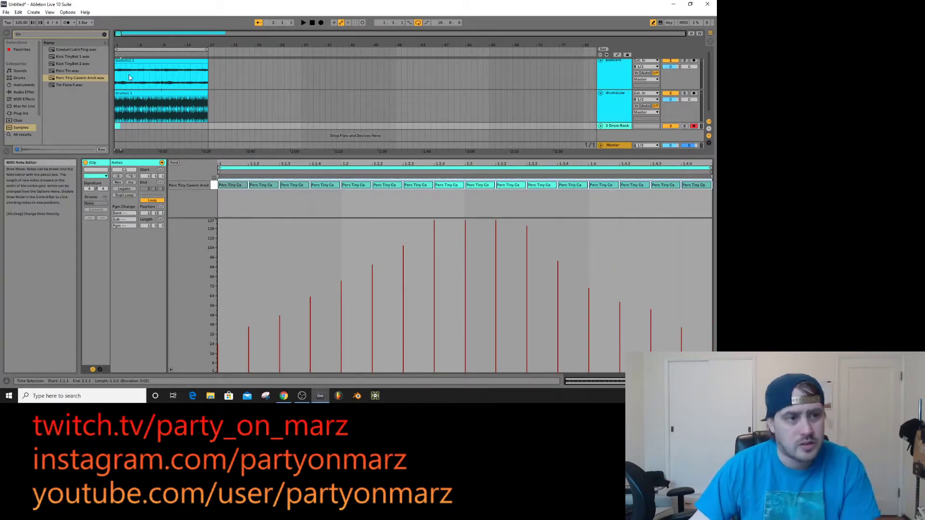
- Extend the looped anvil clip to bar 17, matching the end of the drums clip, and collapse the velocity editor
left_click_drag(119, 127, 210, 122)
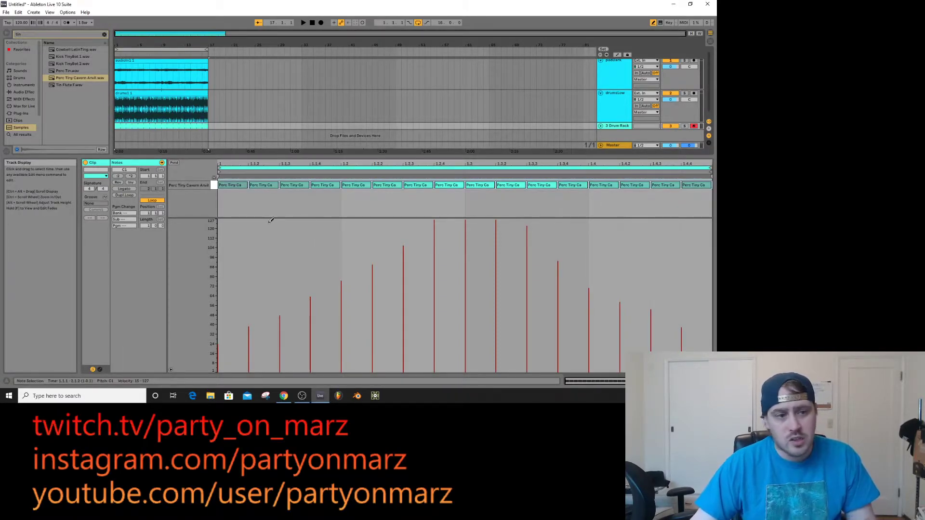
left_click(303, 214)
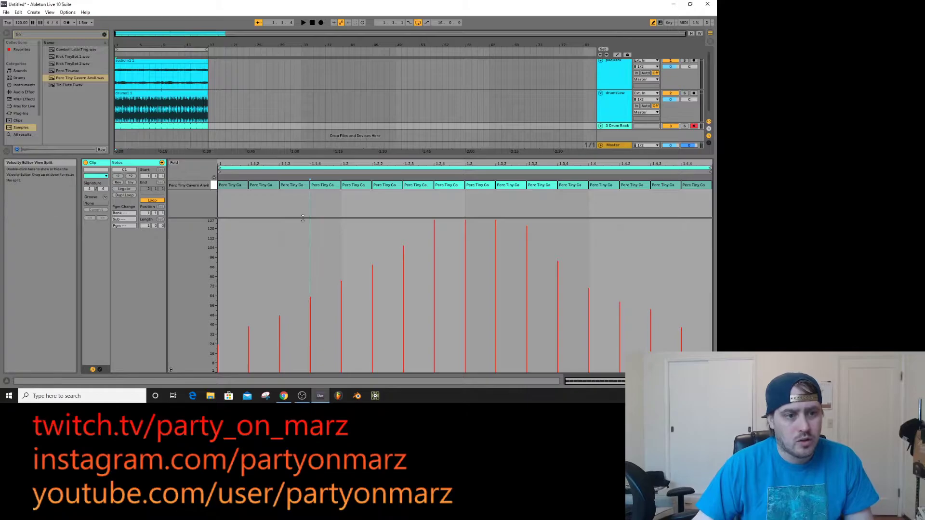
double_click(302, 218)
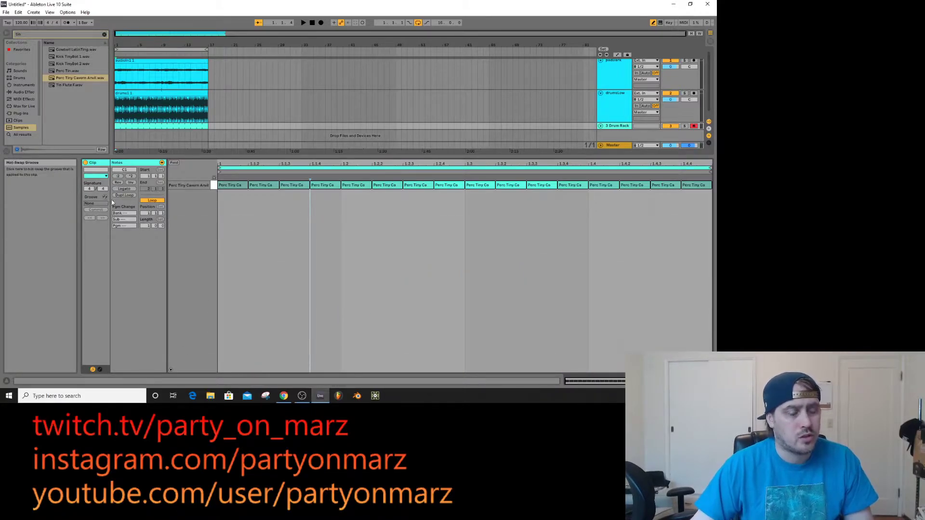
- Play the arrangement, unfold the Drum Rack track and load a groove from the MPC folder onto the anvil clip
key("space")
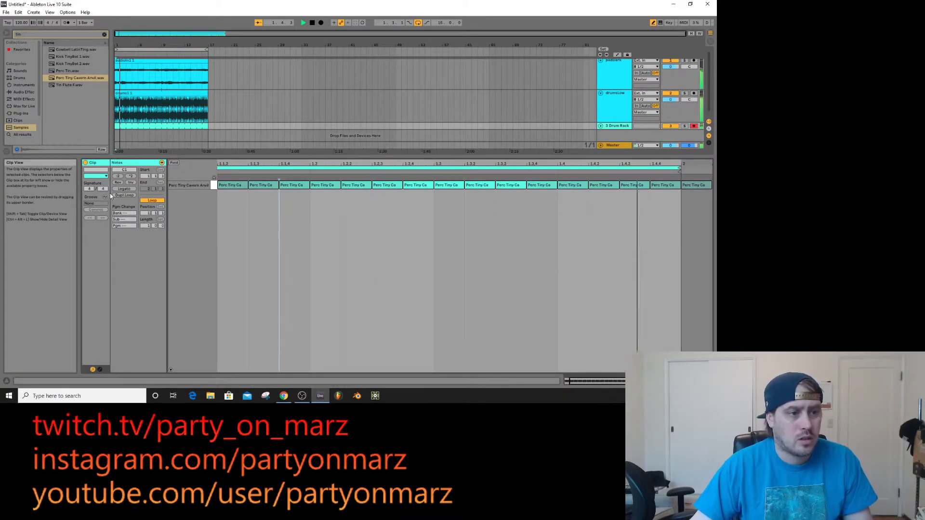
left_click(600, 126)
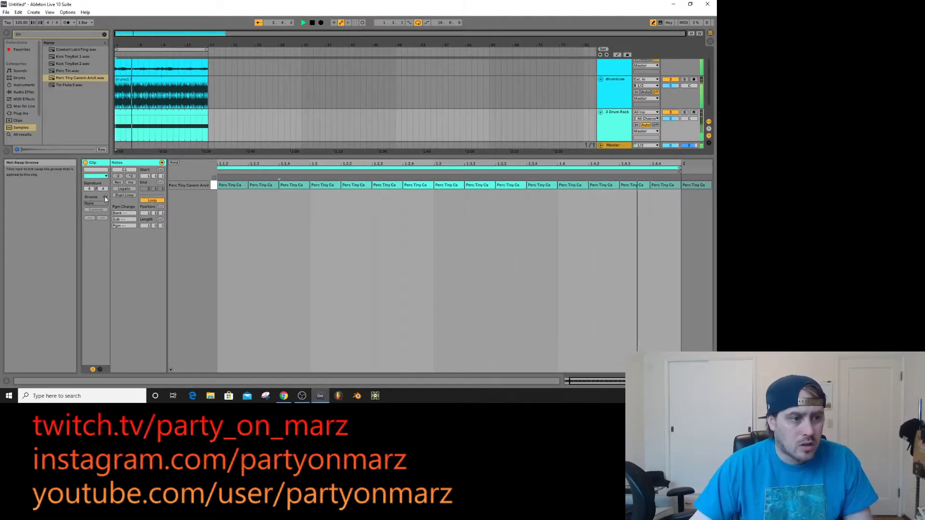
left_click(105, 198)
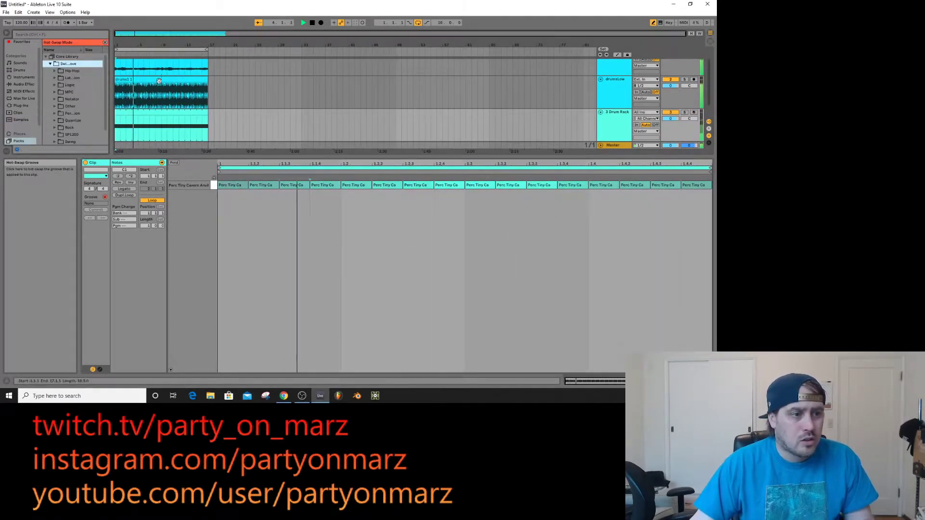
double_click(69, 93)
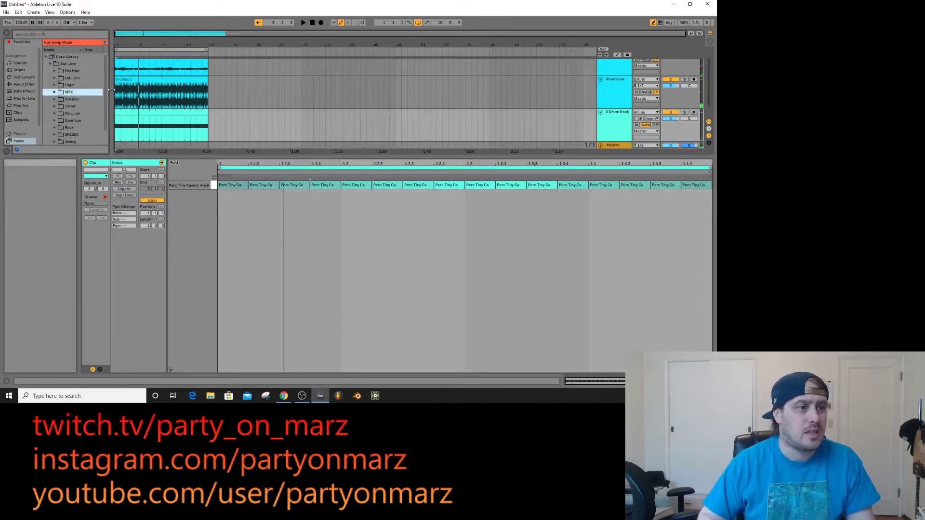
left_click(73, 98)
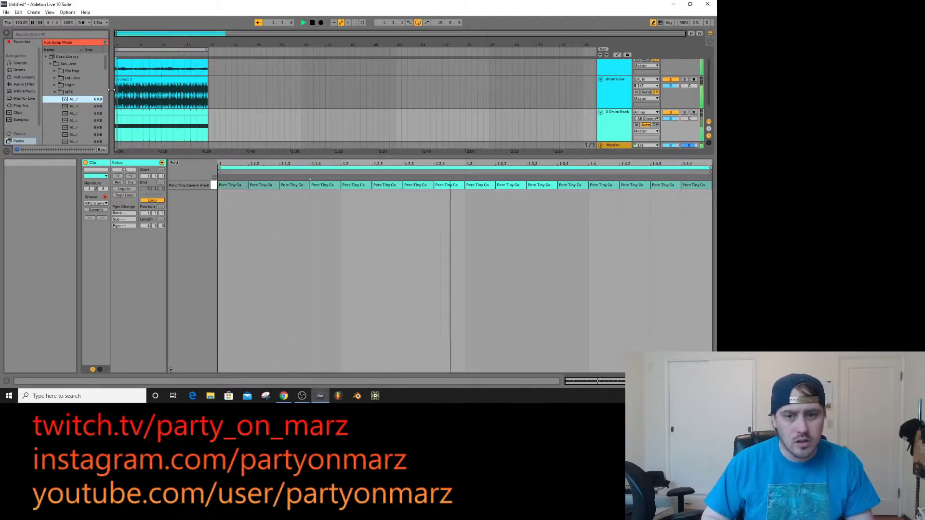
- Audition further MPC swing grooves during playback and commit the groove to the anvil clip's notes
key("Down")
key("Down")
key("Down")
key("Down")
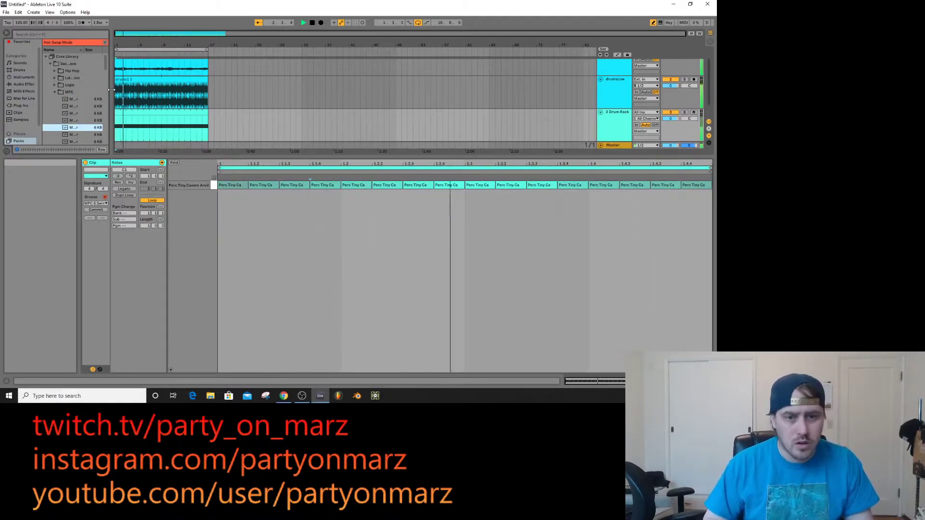
key("Down")
key("Down")
key("Down")
key("Down")
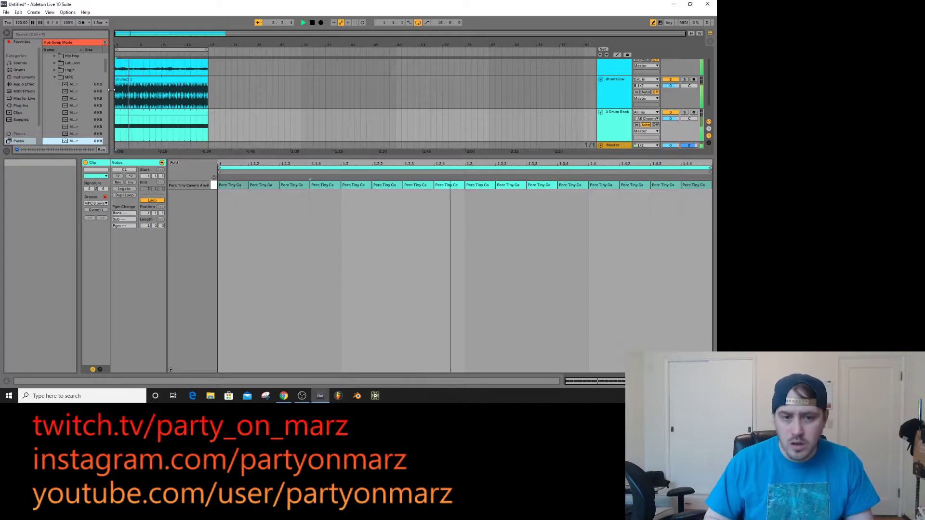
key("Down")
key("Down")
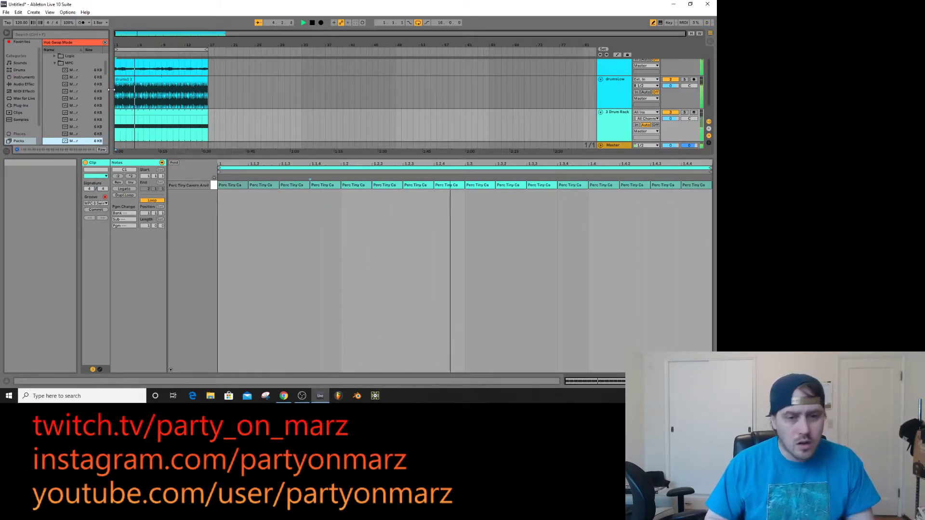
key("Down")
key("Down")
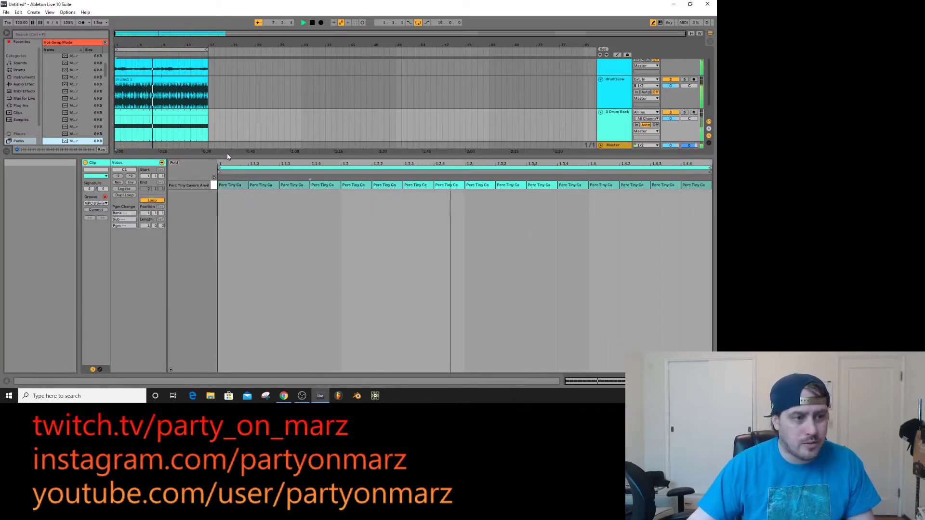
left_click(96, 210)
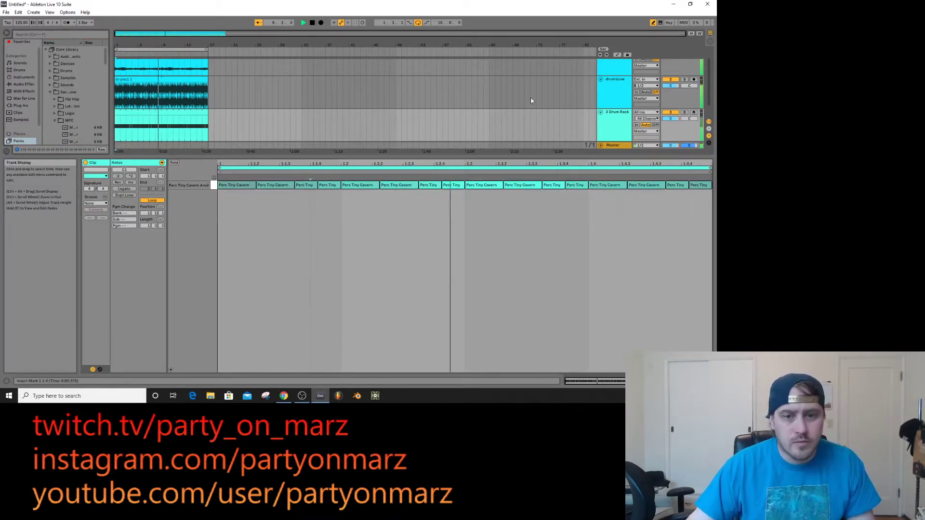
- Add an Auto Filter to the Drum Rack track and set it to high-pass with the cutoff slightly below 1 kHz
left_click(620, 118)
key("Tab")
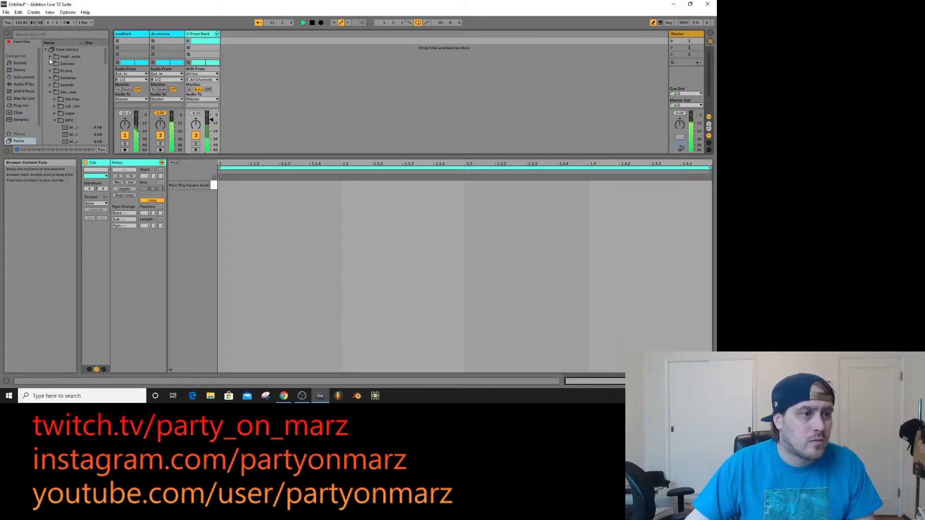
left_click(24, 84)
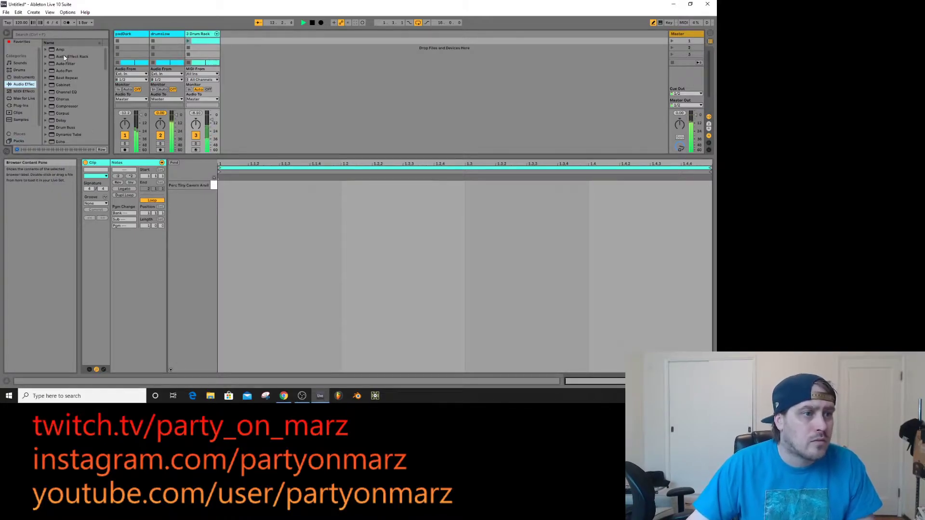
double_click(63, 64)
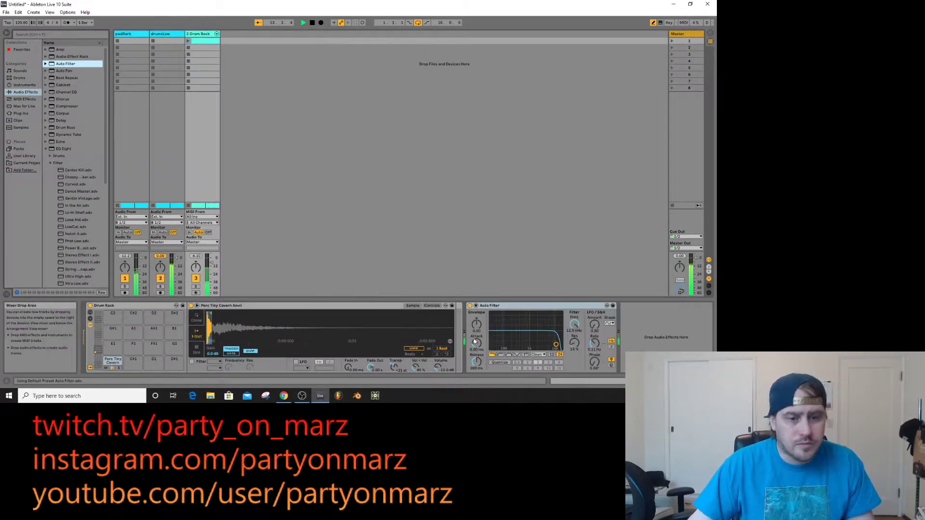
left_click(501, 354)
left_click_drag(509, 341, 511, 336)
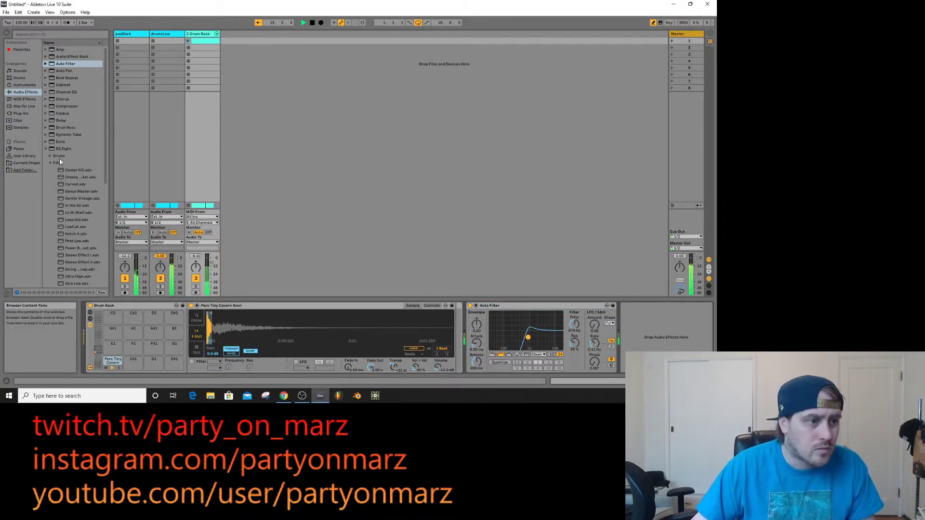
- Add a Reverb after the Auto Filter, raise its early-reflections Spin rate and amount to maximum, and stop playback in the arrangement
left_click(45, 149)
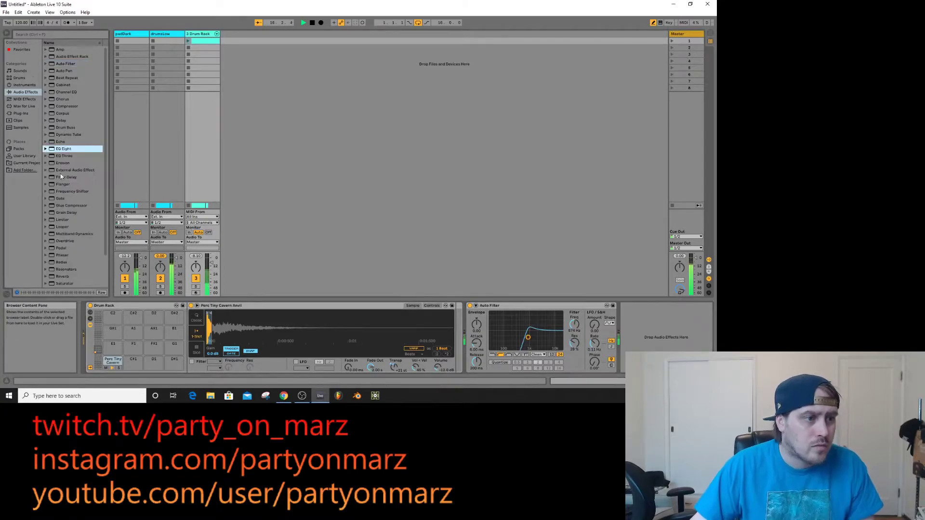
left_click(63, 276)
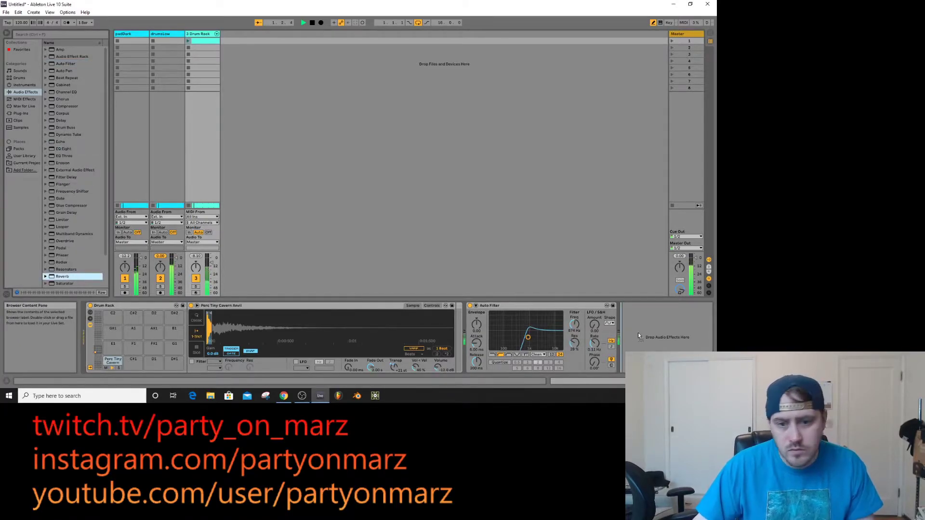
left_click_drag(639, 332, 630, 342)
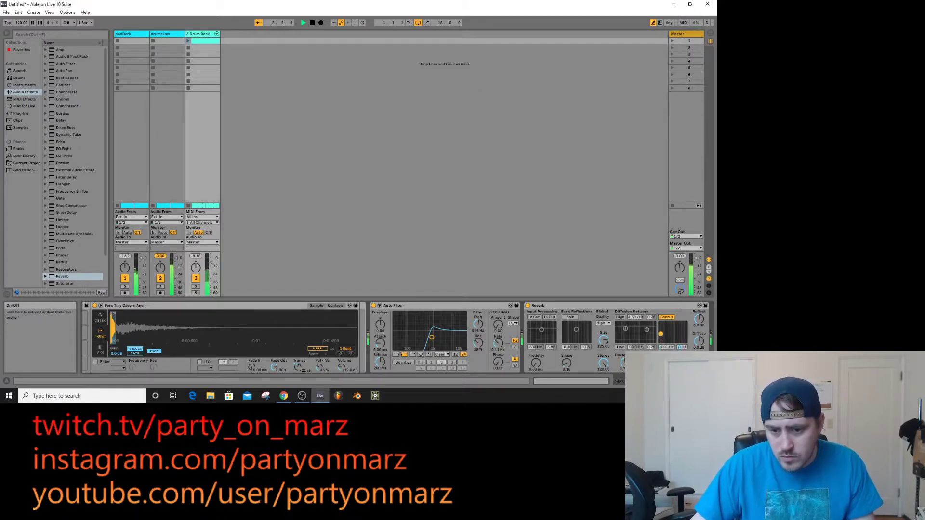
left_click_drag(582, 329, 600, 337)
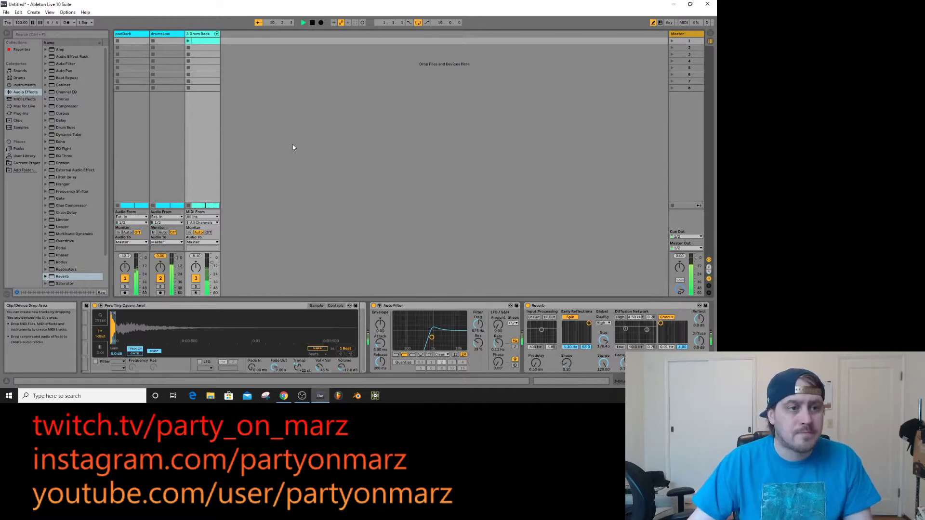
key("Tab")
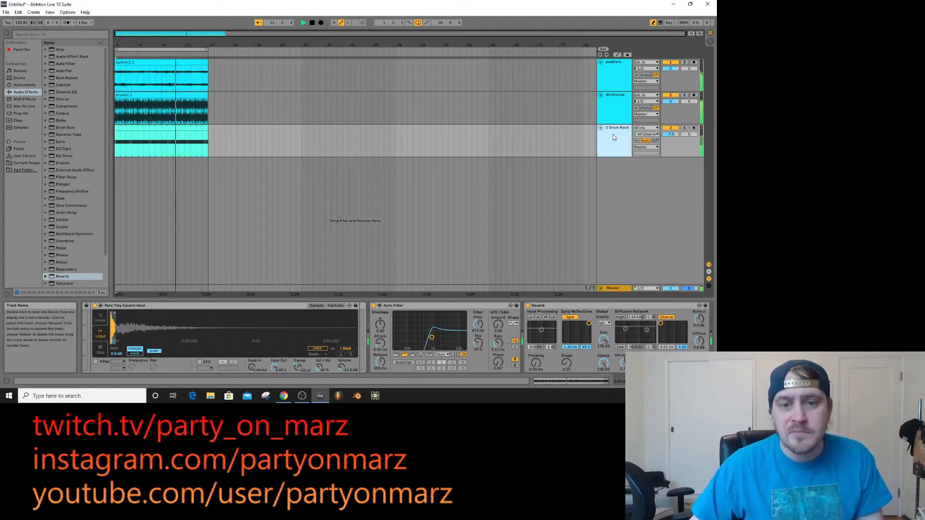
key("space")
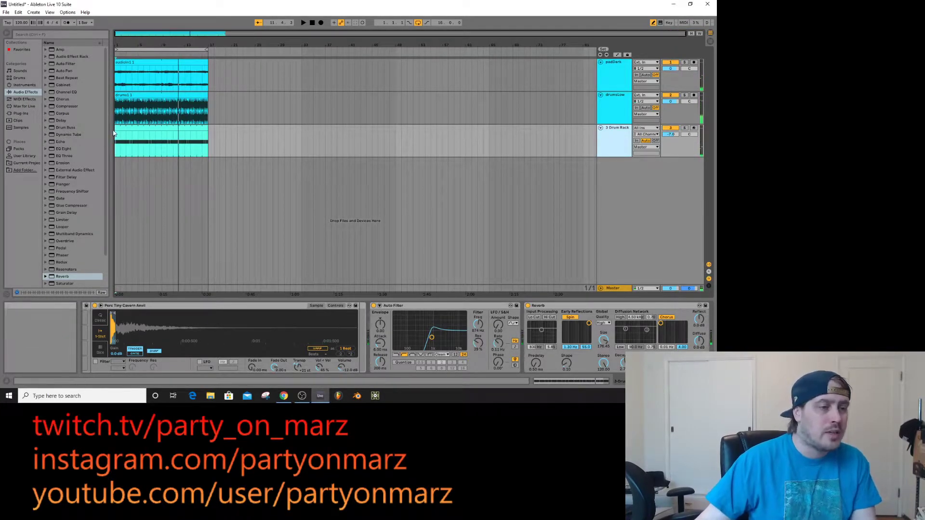
- Search the samples for "clav" and audition the clave sounds through to Wood-Claves.aif
left_click(20, 127)
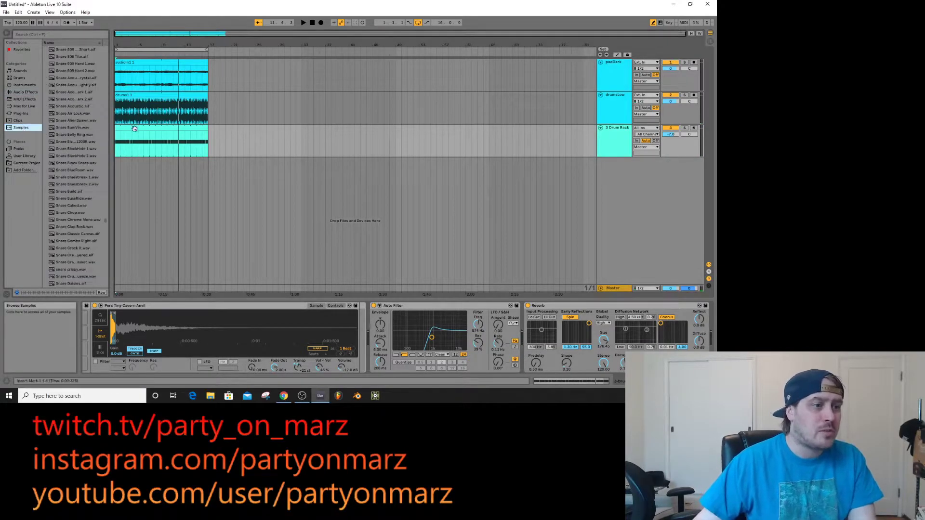
left_click(56, 34)
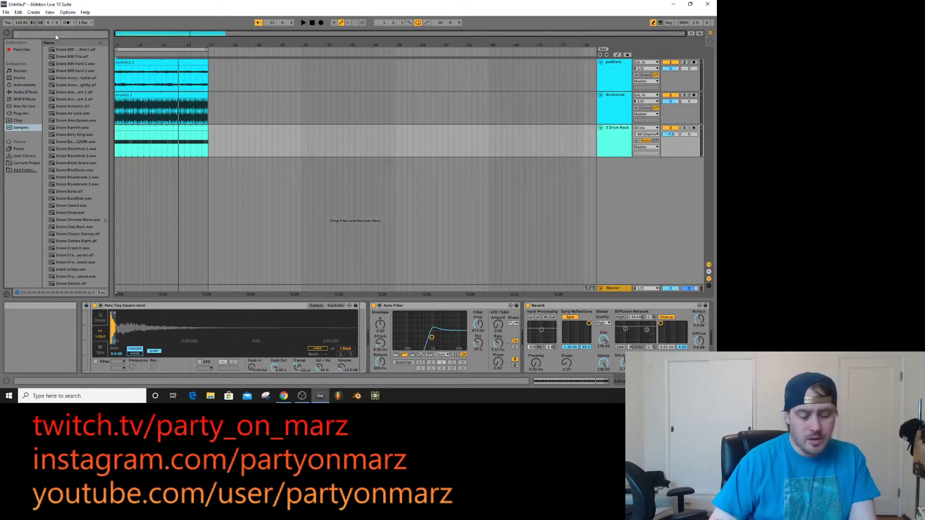
type("clav")
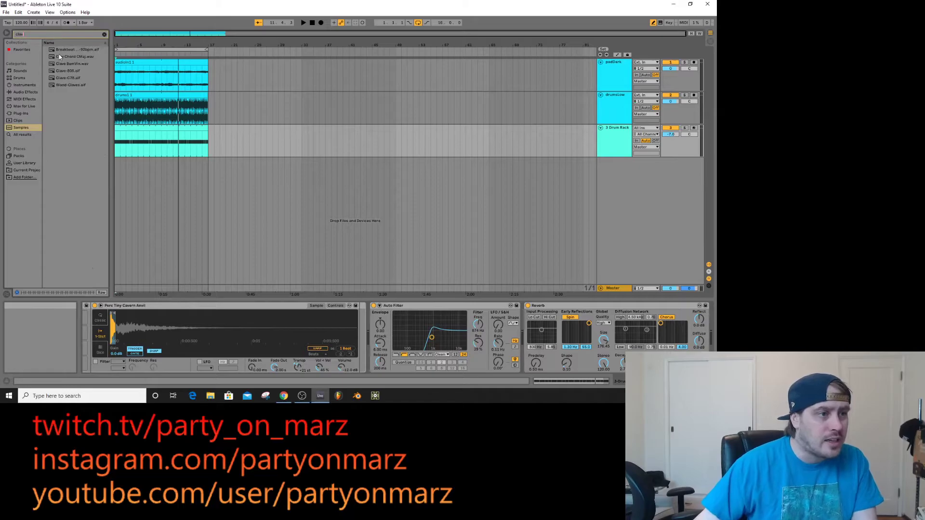
left_click(60, 56)
left_click(67, 64)
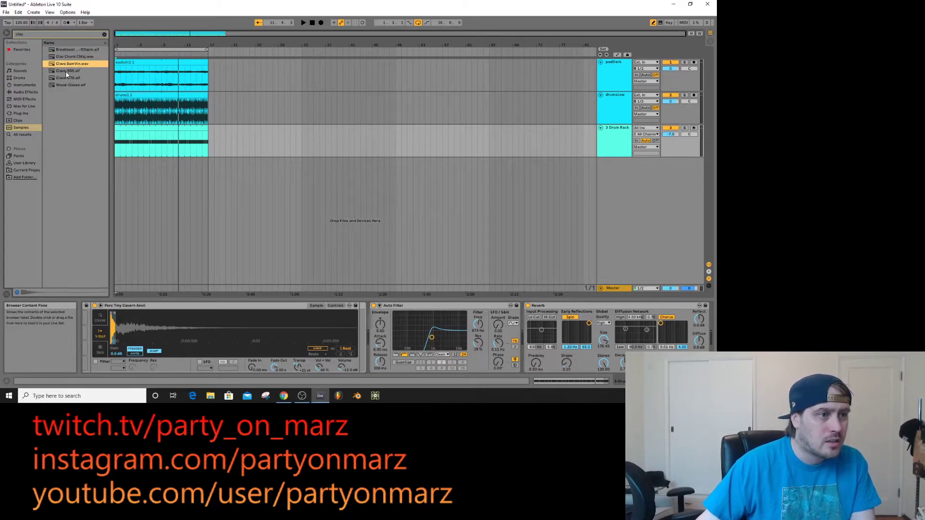
left_click(66, 79)
left_click(65, 86)
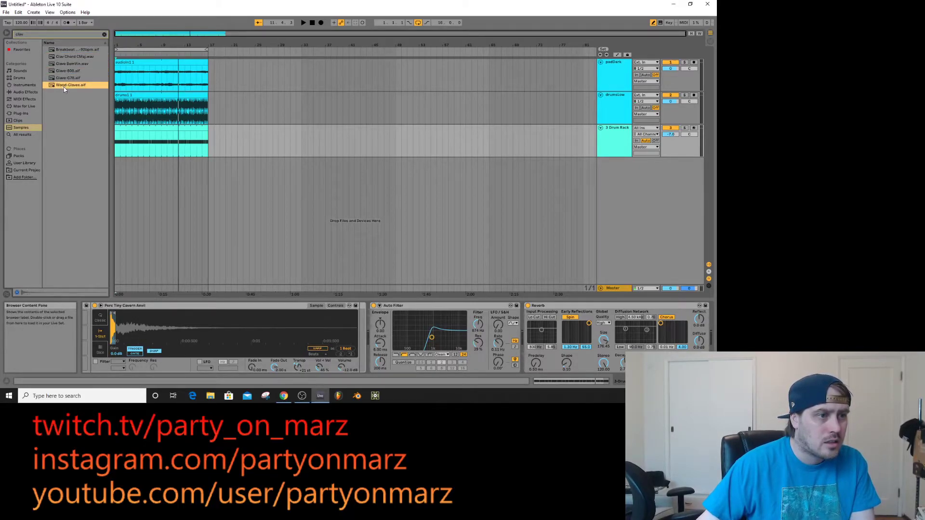
- Duplicate the Drum Rack track and delete all anvil notes from the copied clip
left_click(611, 133)
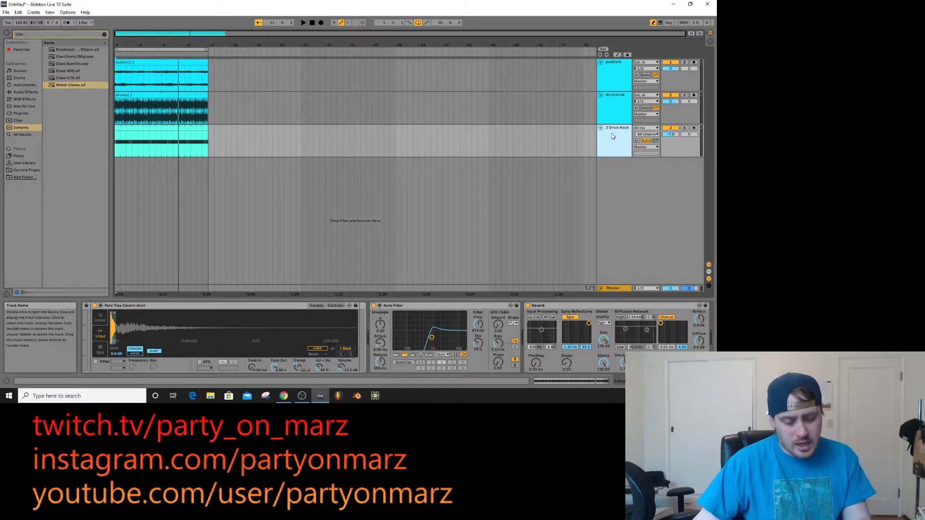
key("ctrl+d")
left_click(176, 162)
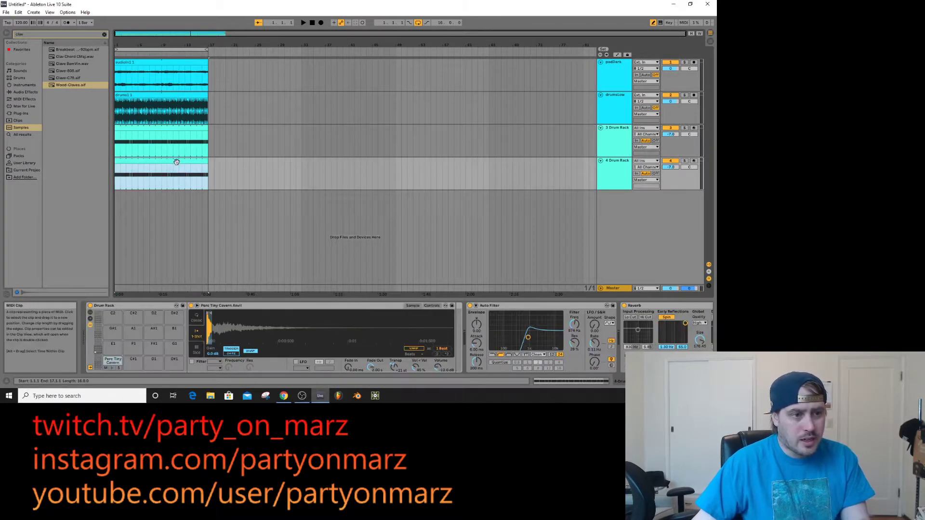
double_click(176, 161)
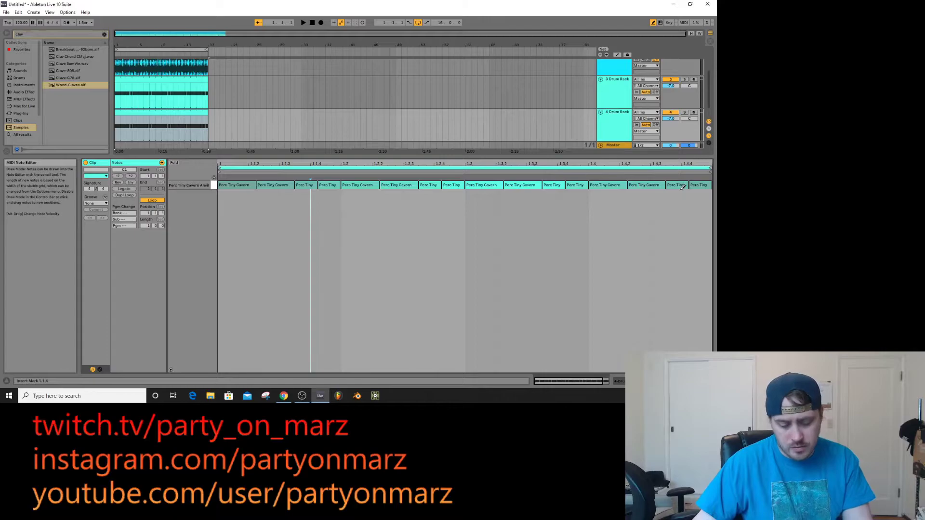
key("b")
left_click(701, 186)
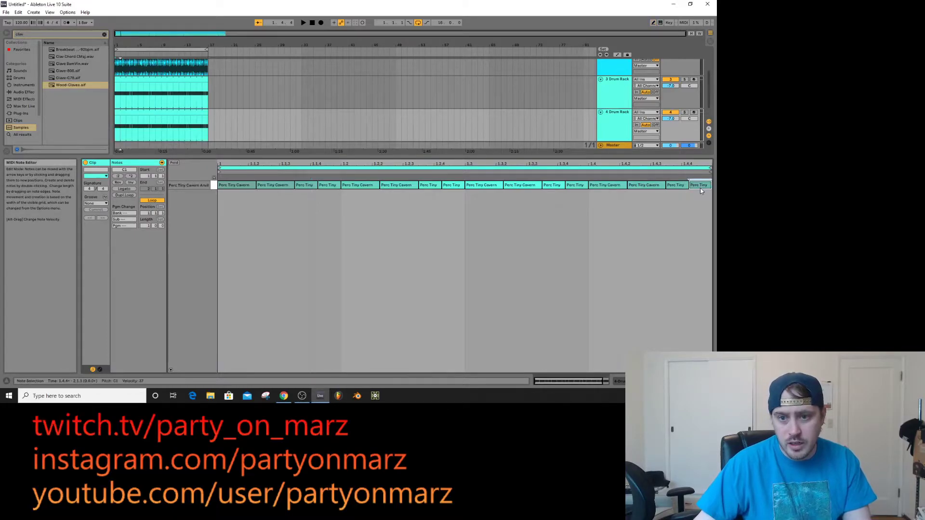
key("ctrl+a")
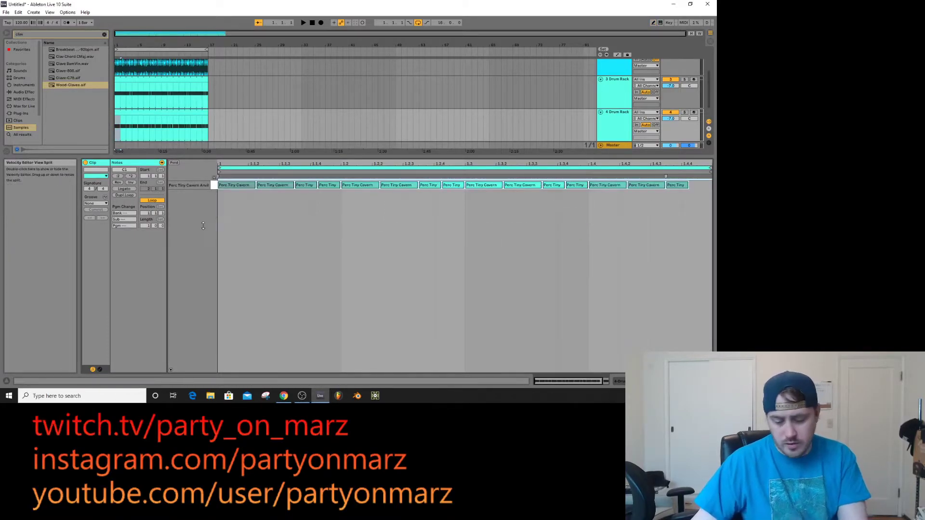
key("Delete")
key("shift+Tab")
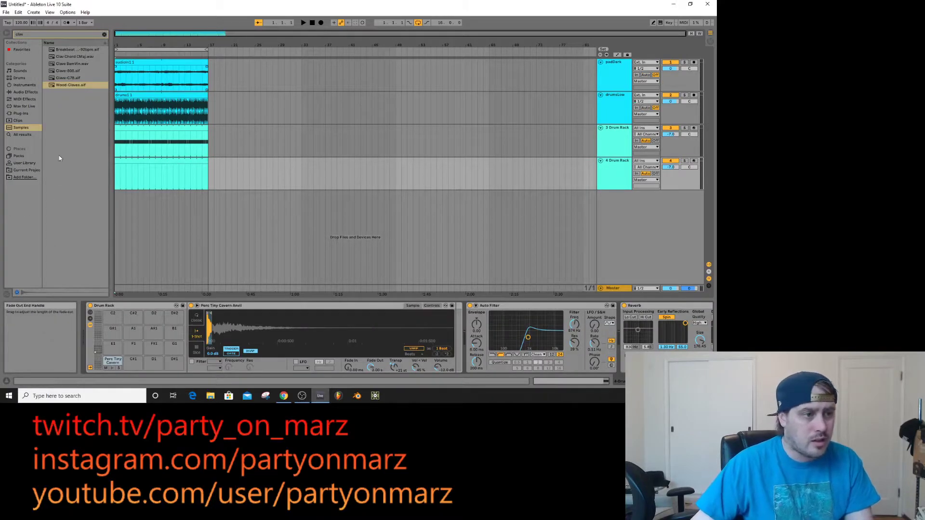
- Replace the duplicate rack's anvil sample with Wood-Claves.aif and fill its one-bar clip with eighth-note hits on a 1/8 grid
left_click_drag(65, 86, 114, 363)
left_click(152, 166)
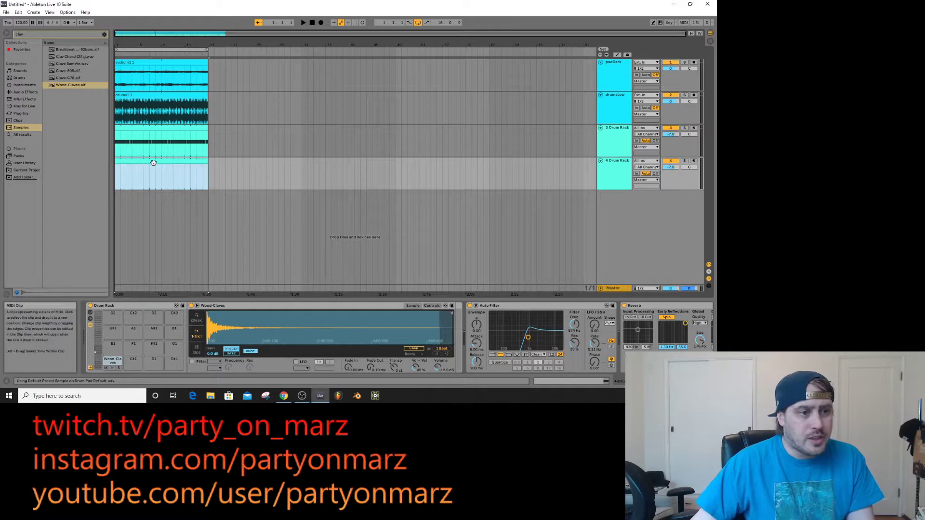
double_click(154, 163)
right_click(265, 183)
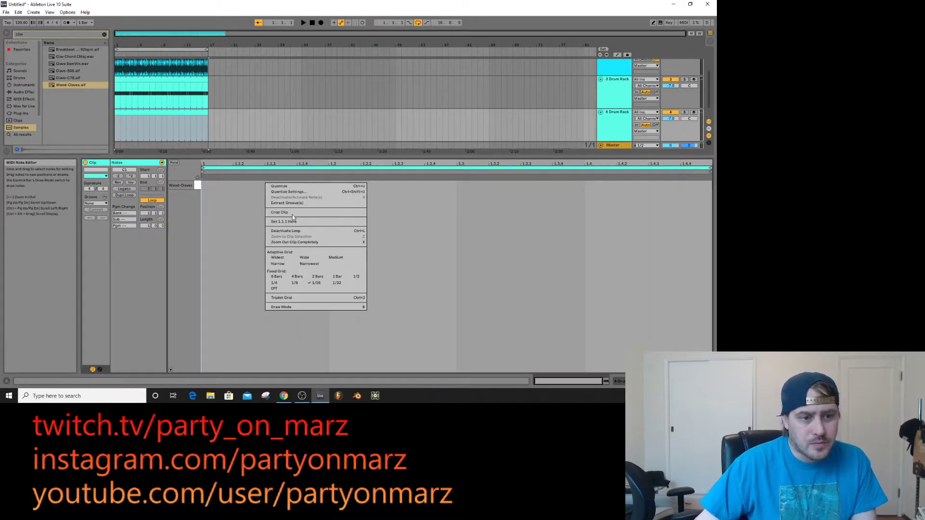
left_click(297, 283)
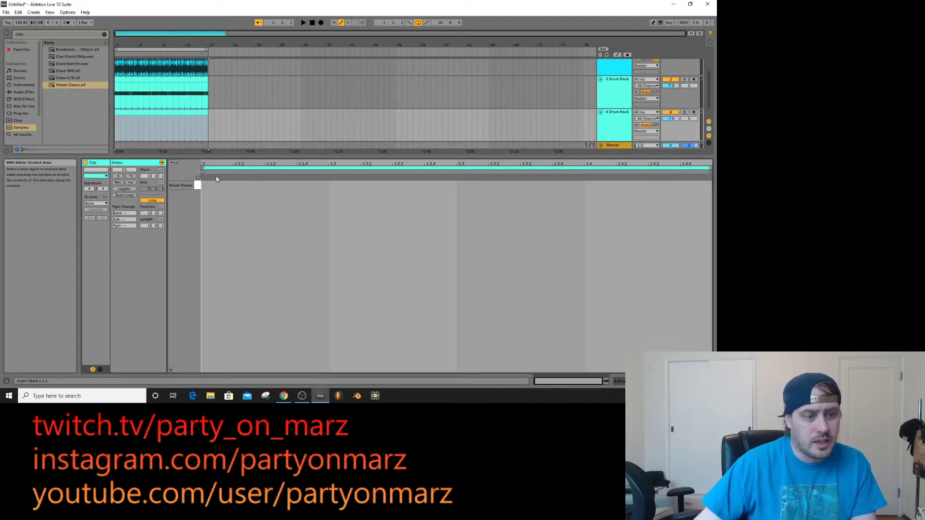
key("b")
left_click_drag(222, 185, 679, 185)
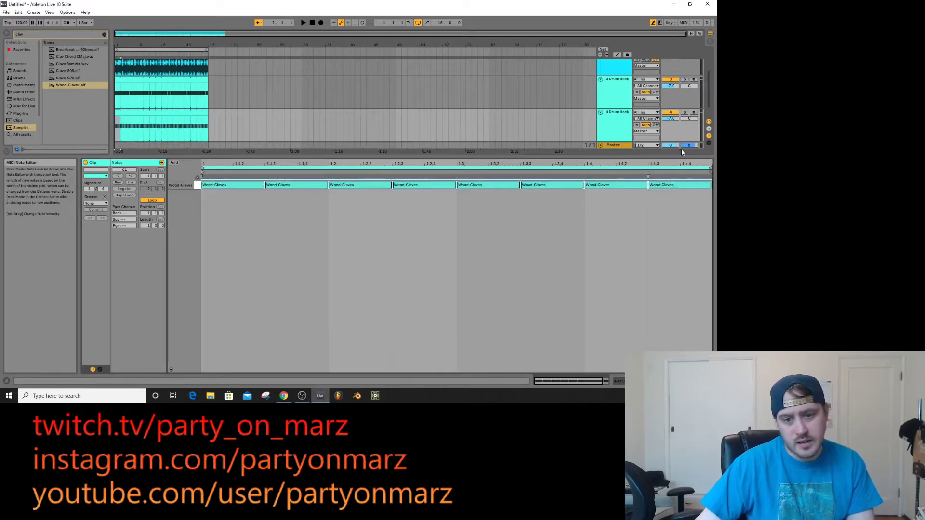
- Draw Wood-Claves velocities that fall to almost zero at beat 3 and rise to 127 on the last hit, and start playback
left_click(171, 369)
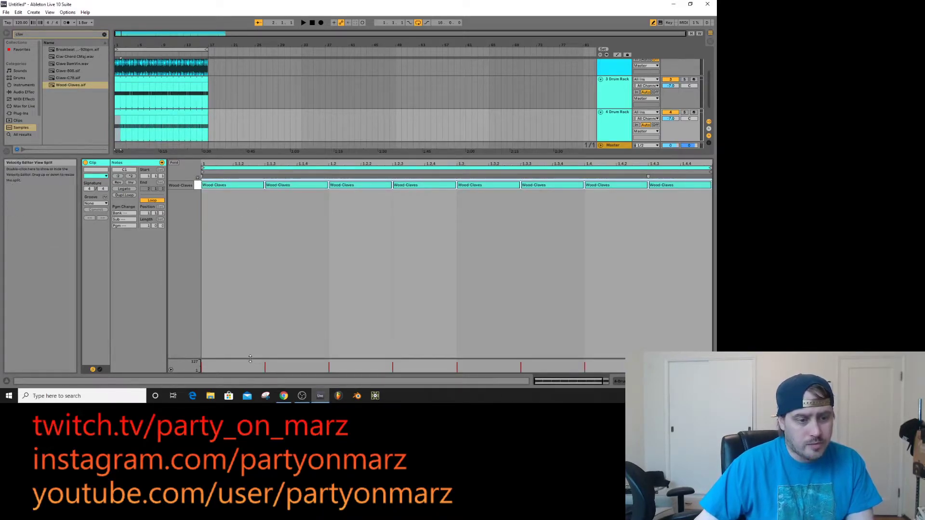
left_click_drag(250, 359, 212, 218)
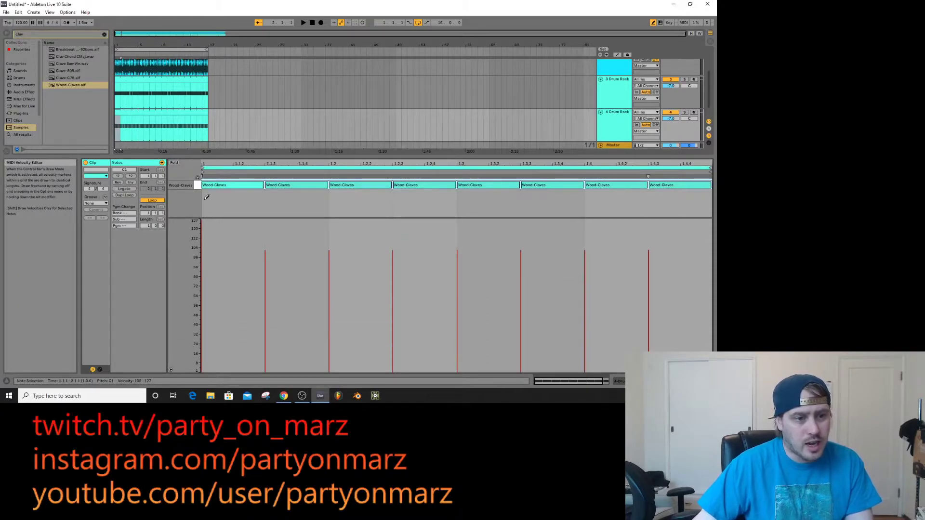
mouse_move(439, 313)
left_mouse_down()
mouse_move(495, 364)
mouse_move(529, 357)
left_mouse_up()
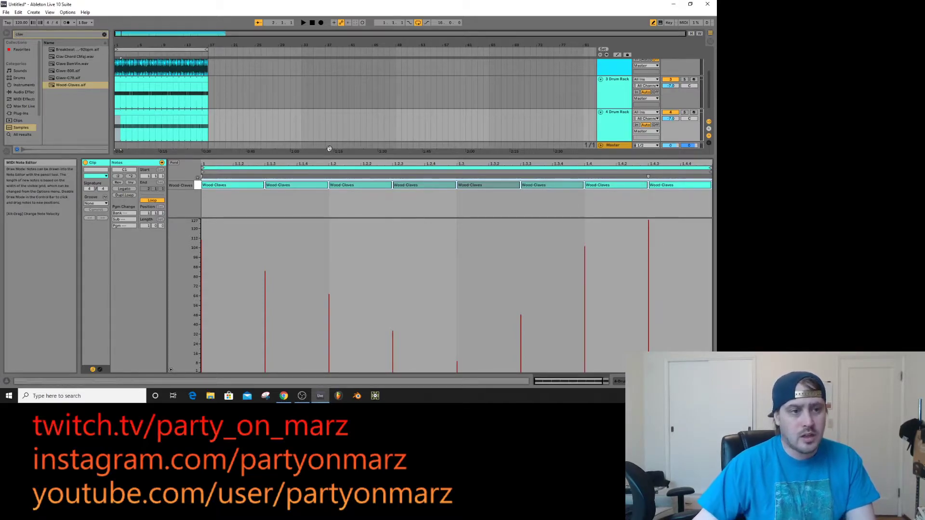
key("space")
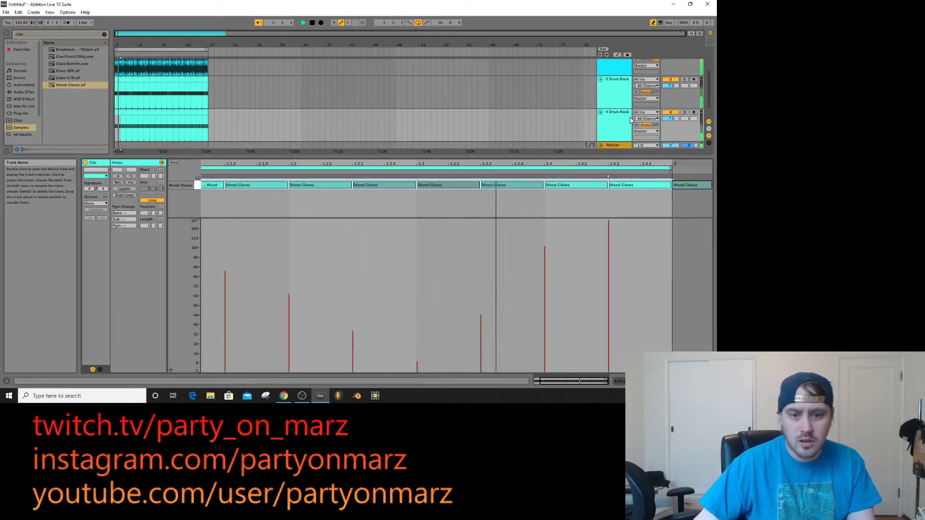
- Rename the anvil Drum Rack track "tin" and the wood-claves Drum Rack track "clav"
left_click(616, 115)
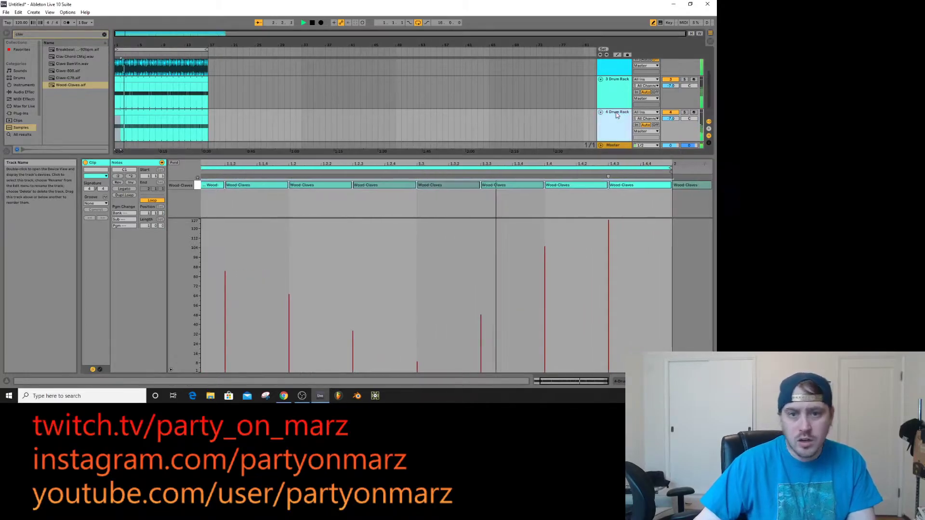
left_click(618, 85)
type("t")
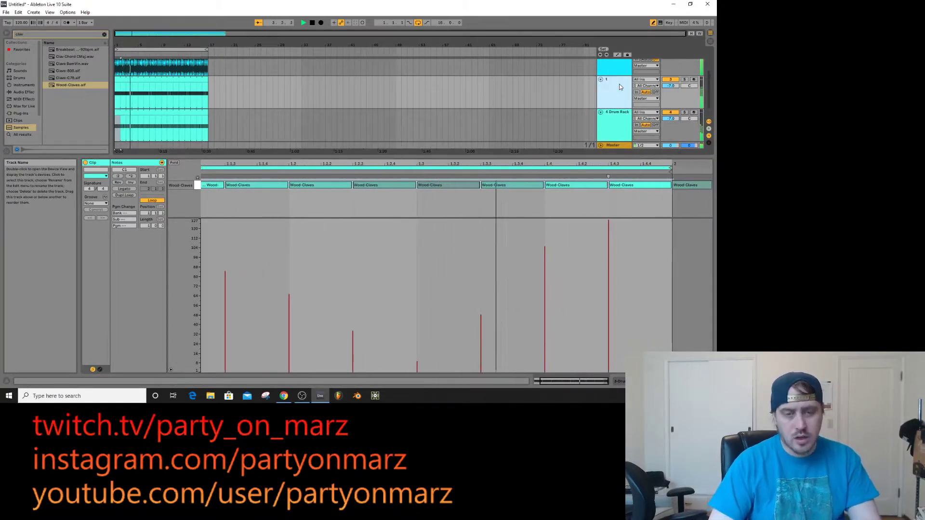
type("in")
left_click(611, 118)
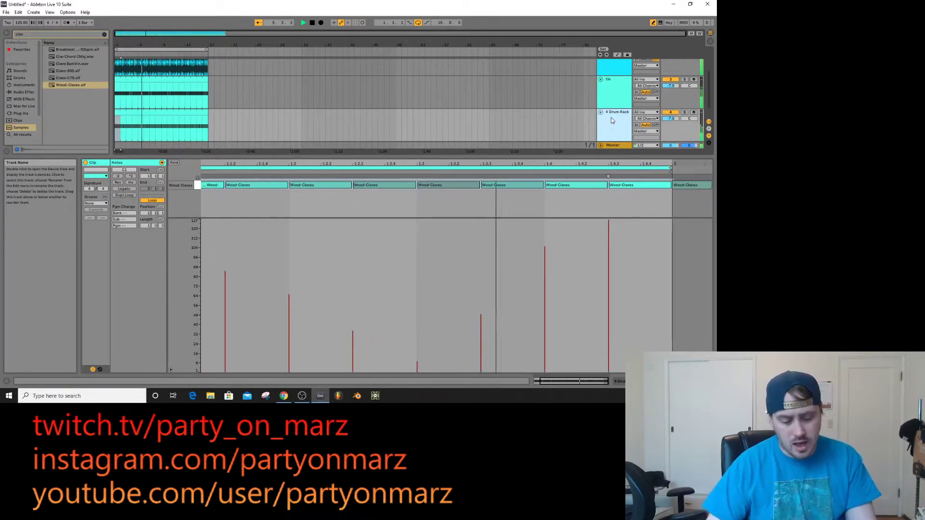
key("ctrl+r")
type("clav")
key("Return")
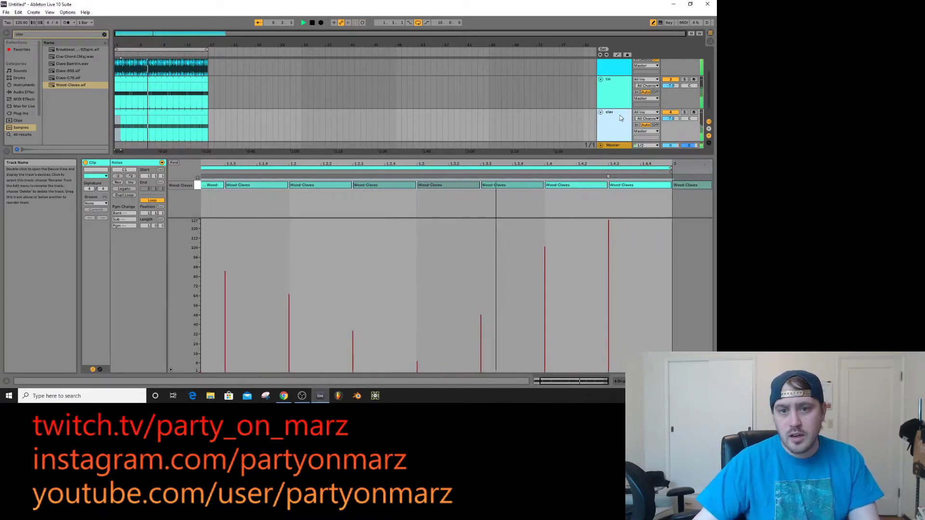
- Color the clav track and its arrangement clip bright yellow
right_click(615, 117)
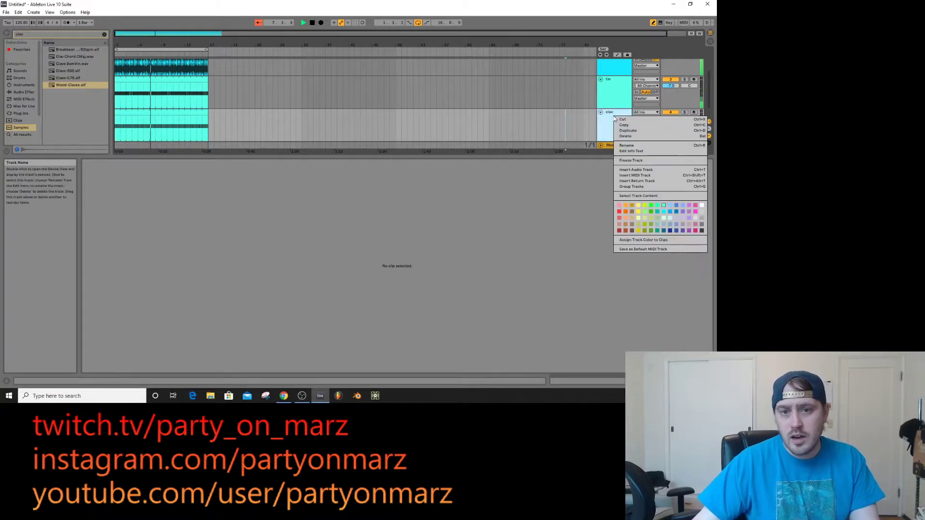
left_click(639, 212)
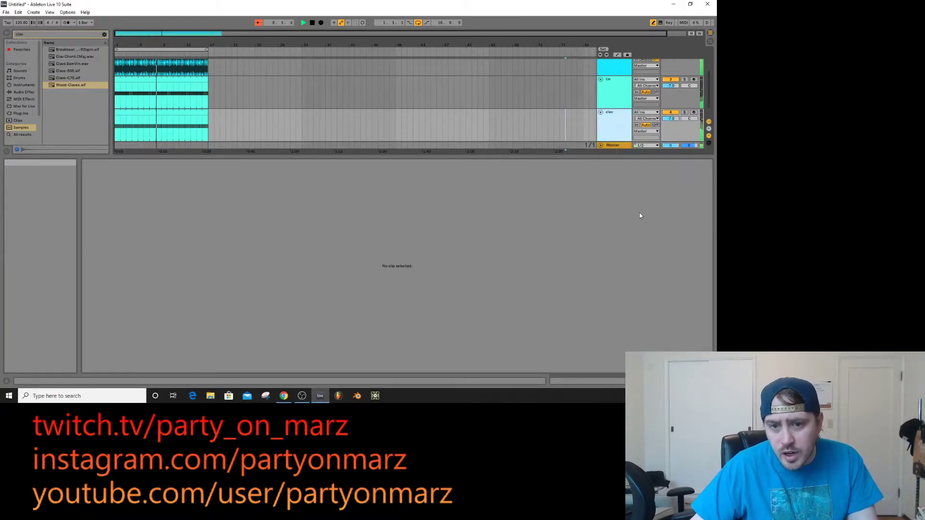
right_click(175, 114)
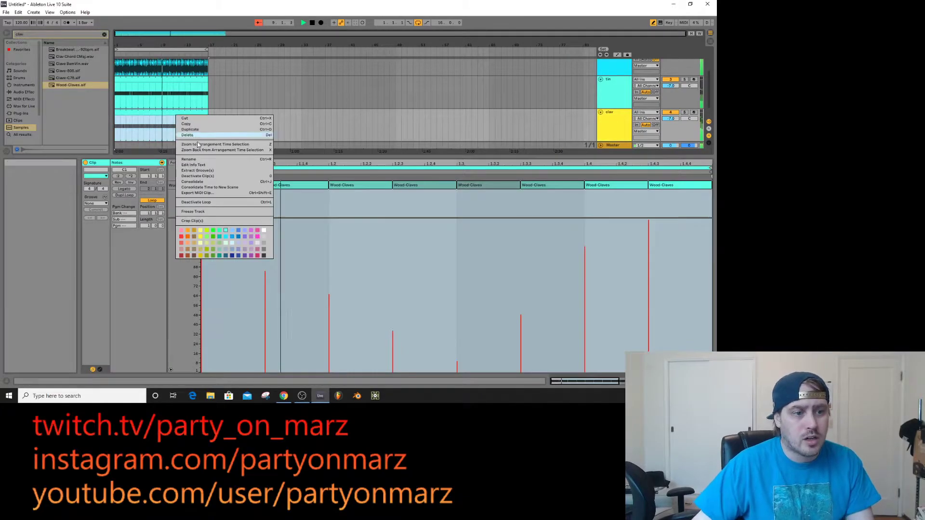
left_click(202, 239)
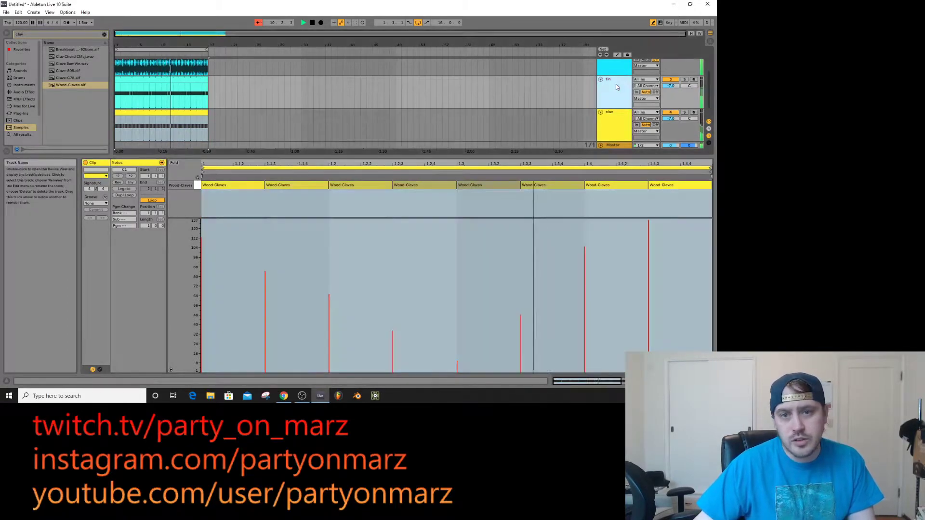
- Color the tin track and its arrangement clip pale yellow
right_click(616, 84)
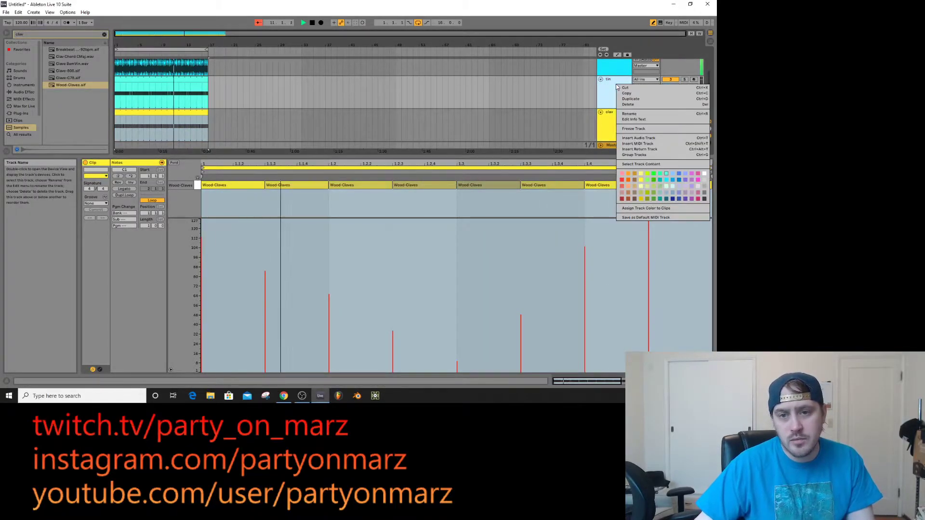
left_click(641, 185)
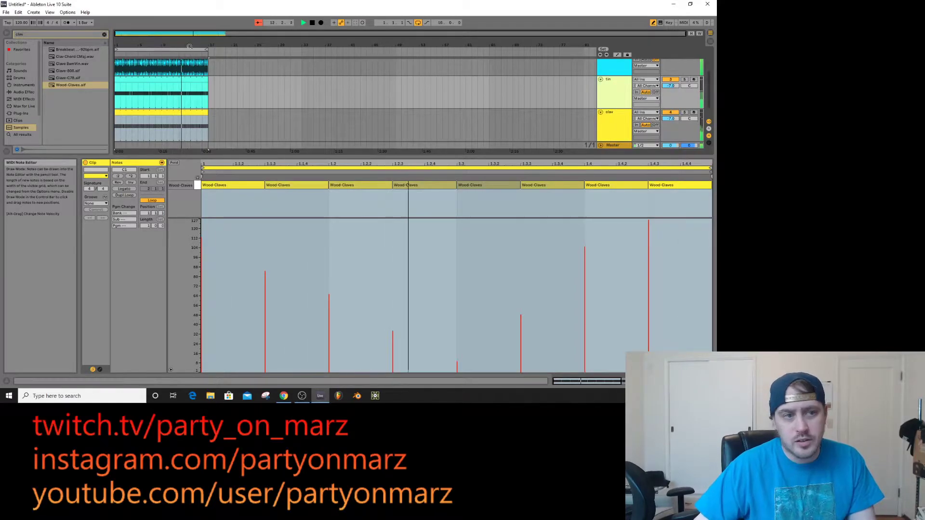
right_click(183, 79)
left_click(209, 206)
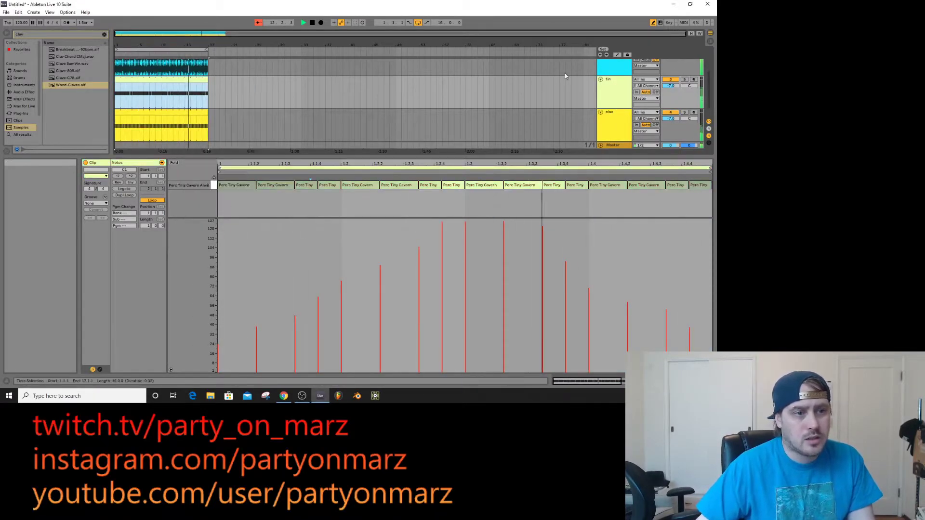
- Color the recorded drums track and its audio clip red
scroll(576, 82, "up", 1)
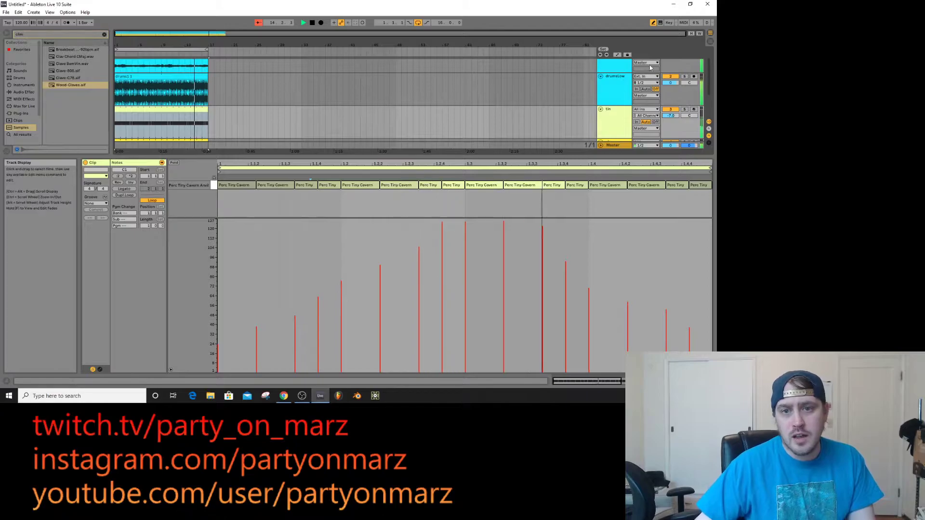
right_click(618, 82)
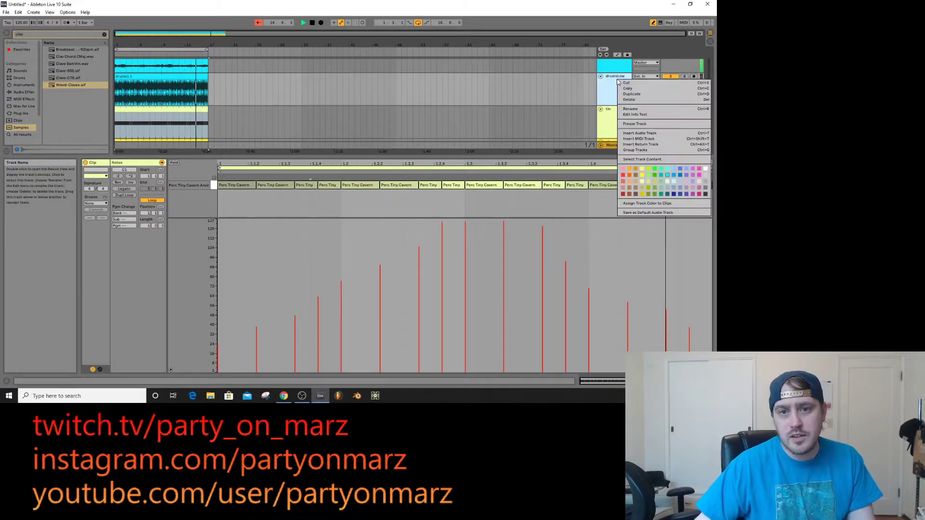
left_click(623, 175)
right_click(152, 80)
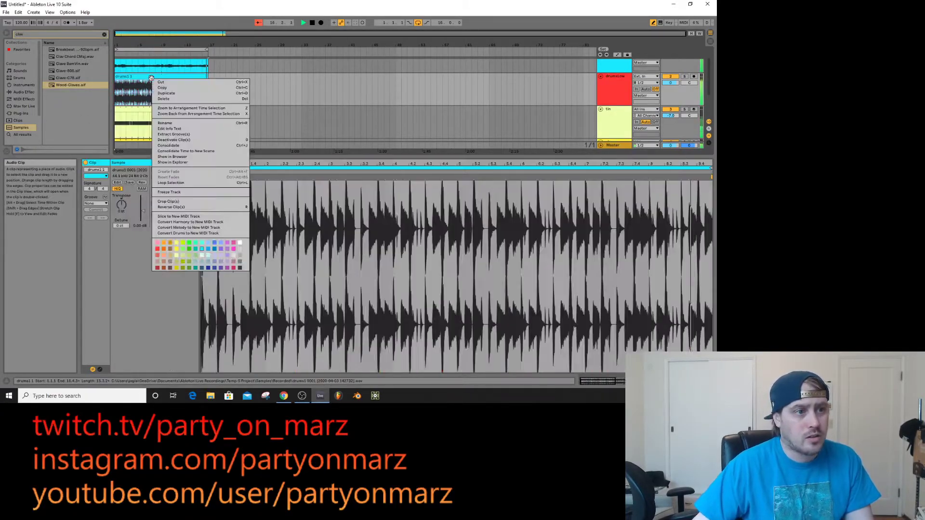
left_click(157, 249)
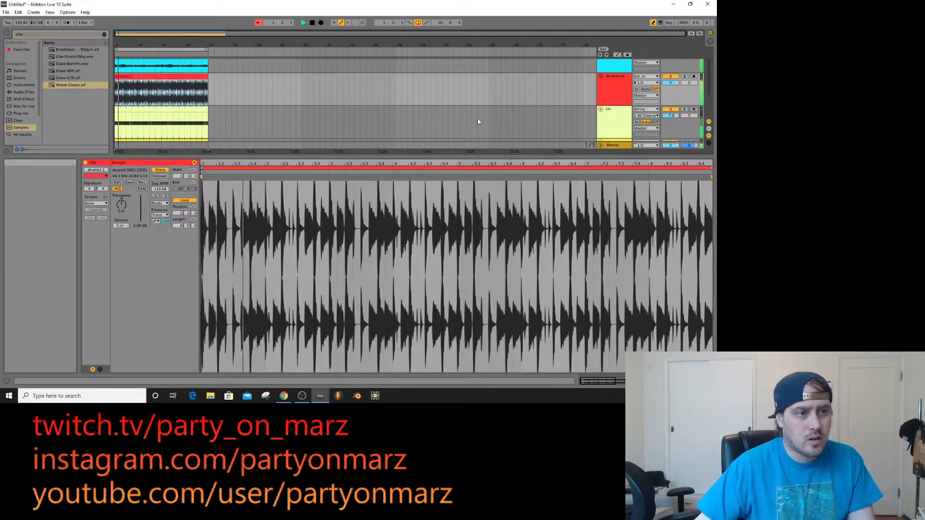
- Color the pad track above the drums and its audio clip blue
scroll(612, 77, "up", 2)
right_click(613, 71)
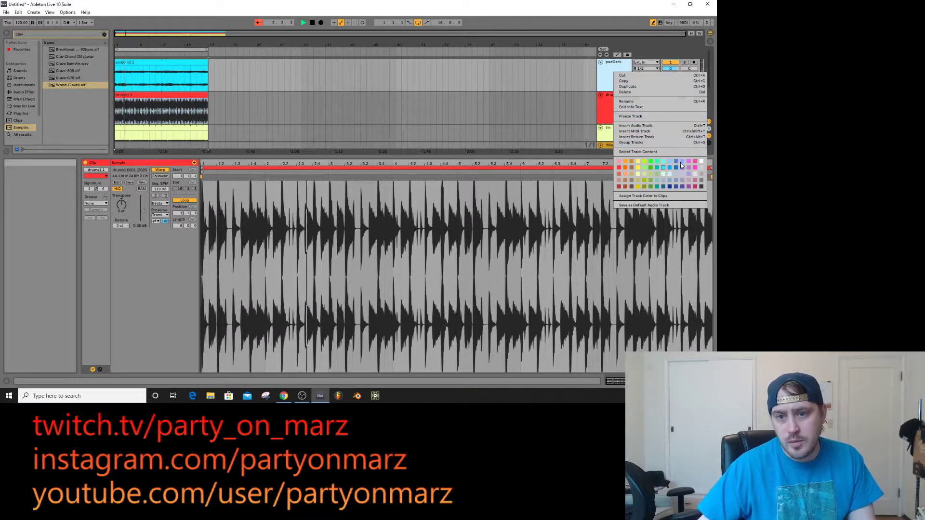
left_click(674, 161)
right_click(165, 75)
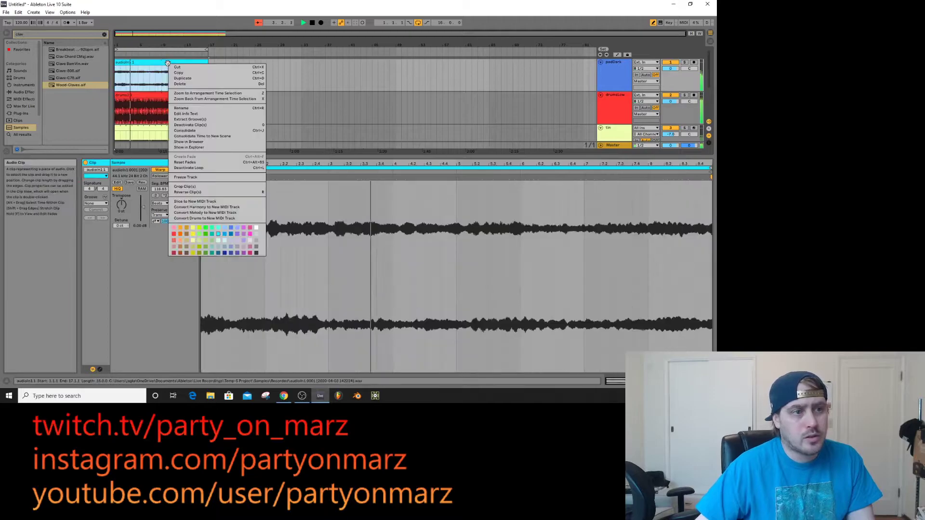
left_click(231, 231)
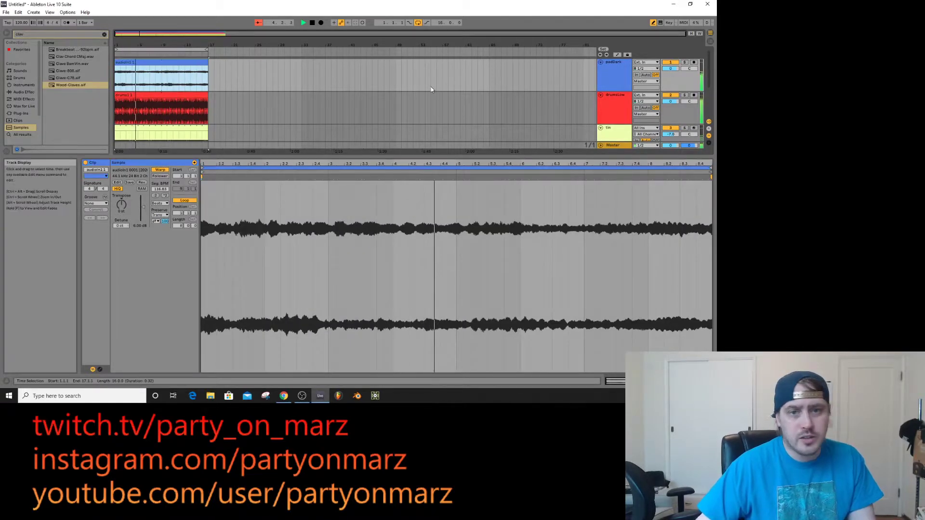
- Fold the clav track and add the Random MIDI effect's Blue.adv preset to it
scroll(511, 82, "down", 3)
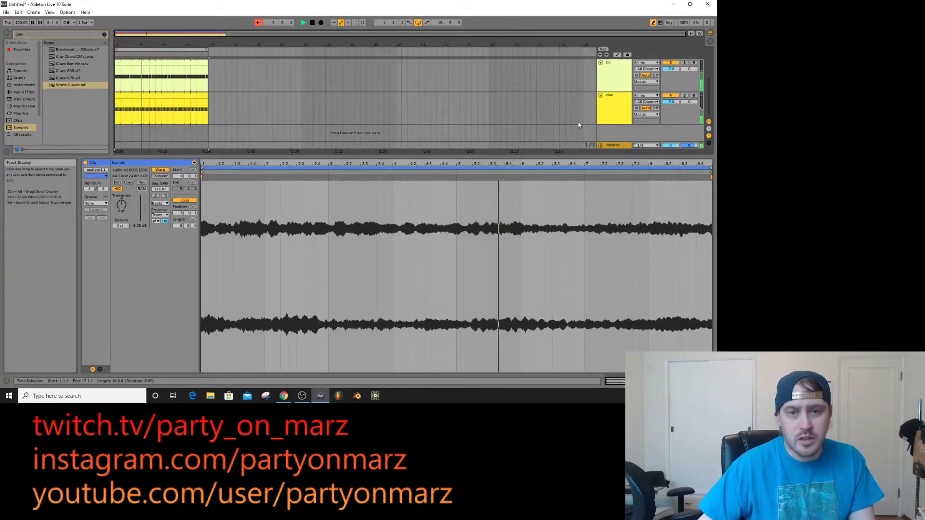
left_click(600, 96)
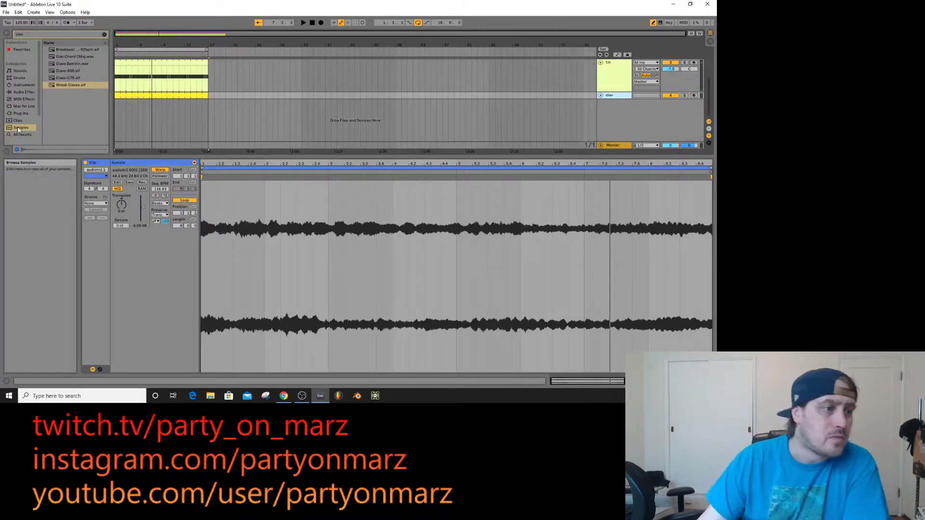
left_click(19, 100)
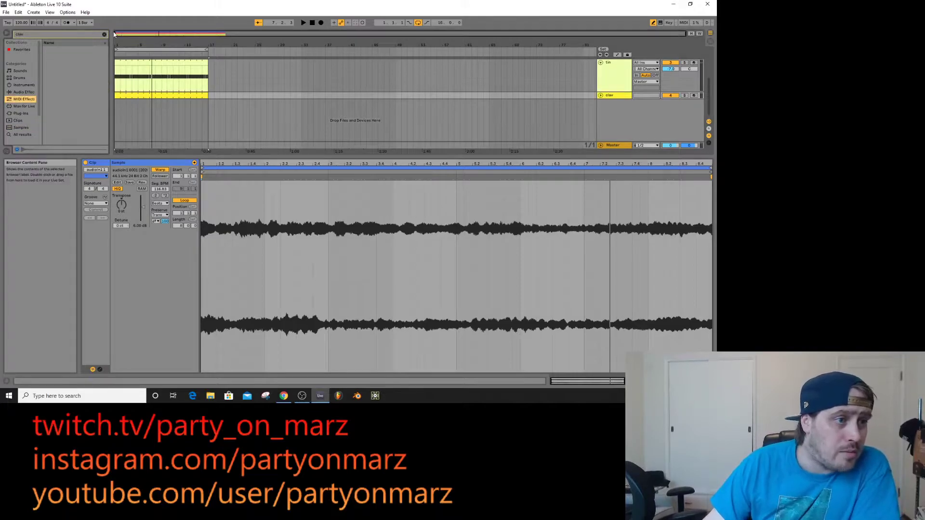
left_click(104, 34)
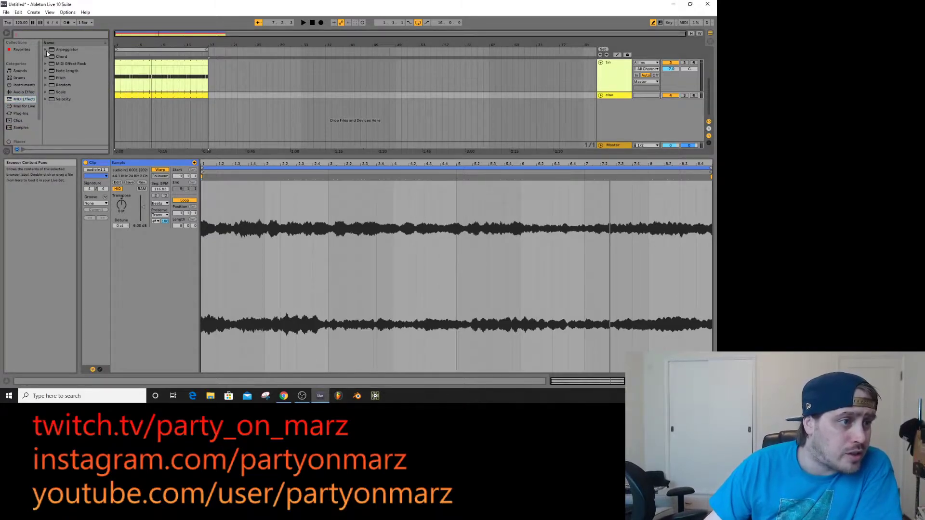
left_click(45, 84)
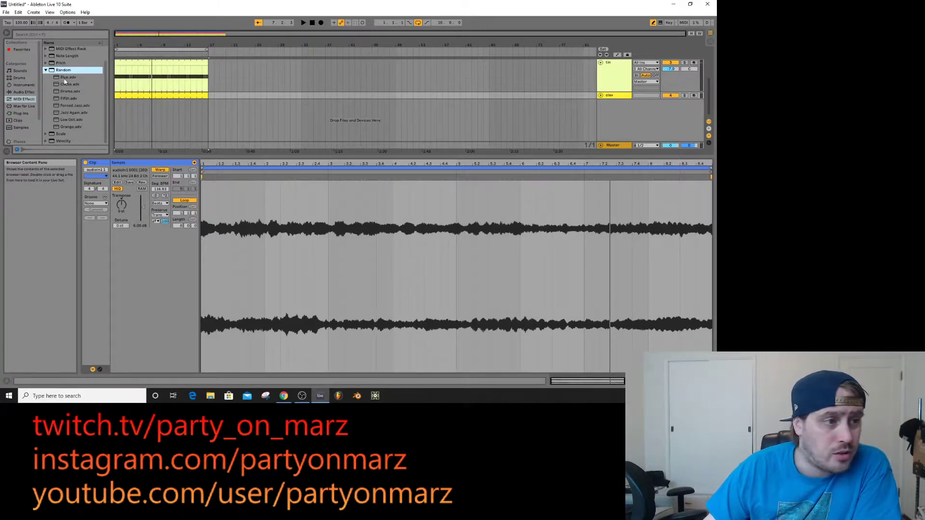
left_click_drag(65, 77, 554, 105)
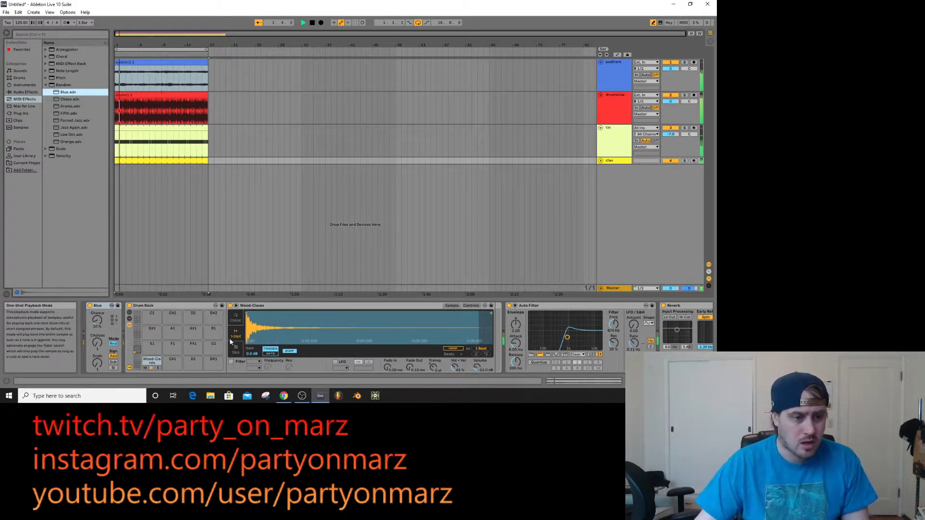
- Solo the clav track, set its Blue effect's Chance to 17%, and return to the clip view
left_click(684, 161)
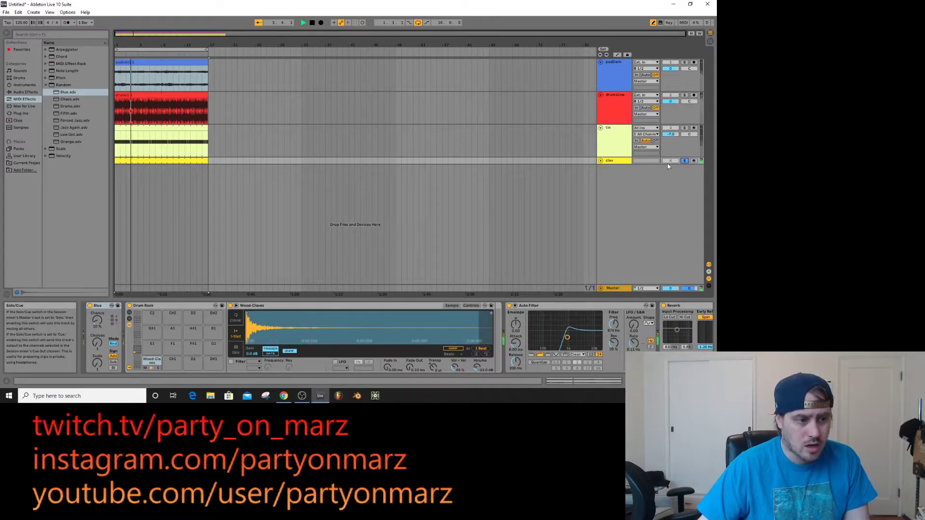
mouse_move(96, 326)
left_mouse_down()
mouse_move(97, 371)
mouse_move(98, 322)
left_mouse_up()
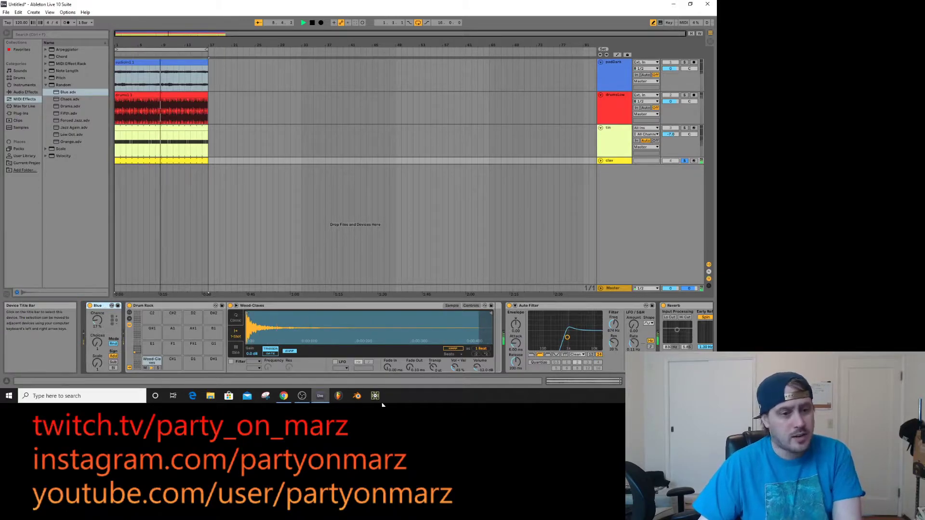
left_click(574, 383)
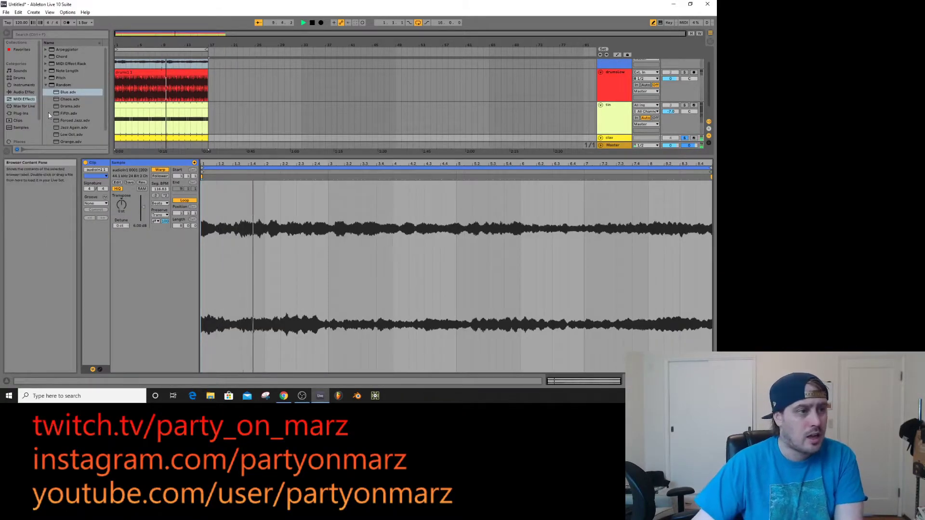
- Find Beat Repeat among the audio effects and add its Fill In The Gaps preset to the clav track
left_click(71, 35)
type("beat")
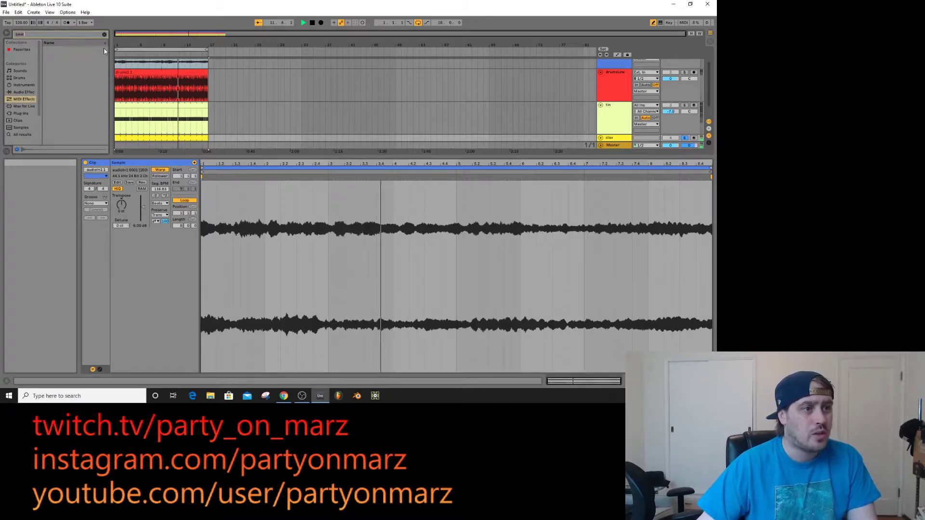
left_click(23, 92)
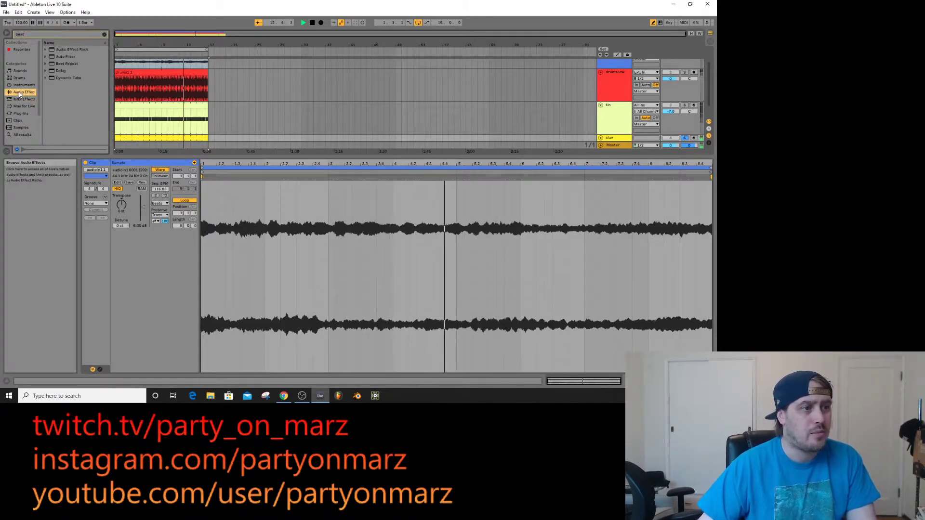
left_click(45, 64)
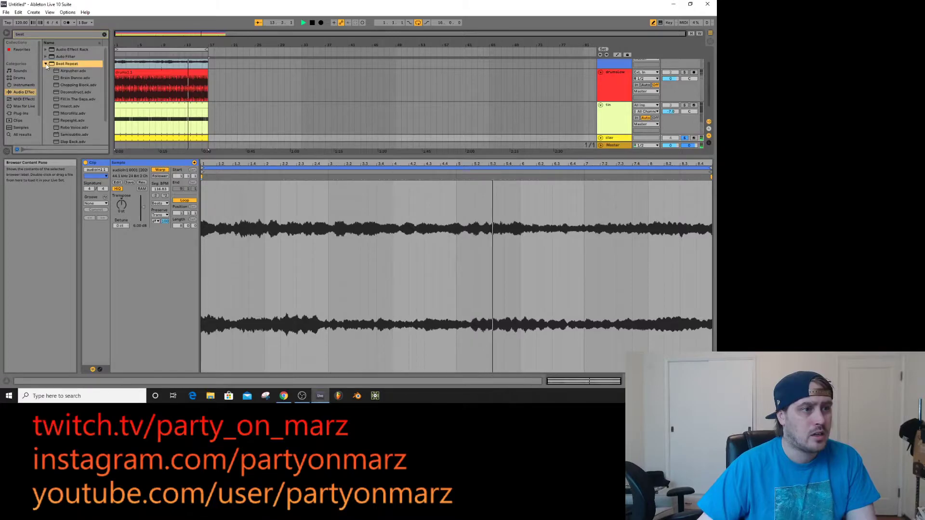
left_click(65, 100)
scroll(615, 138, "up", 2)
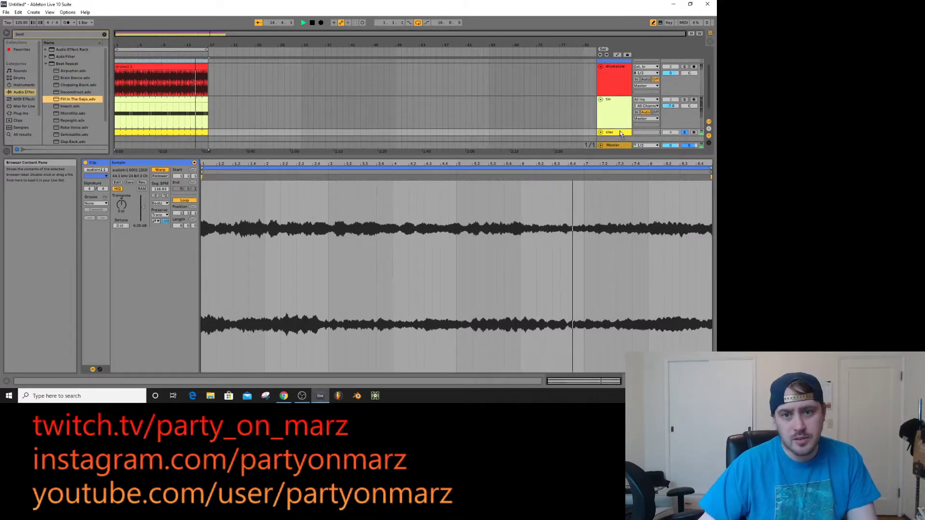
left_click(619, 131)
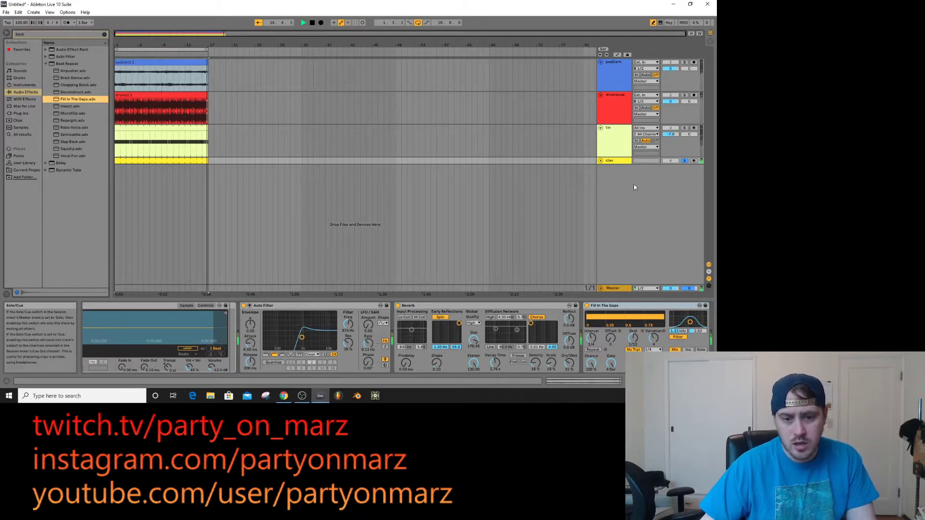
- Delete the Reverb from the clav track's effect chain
left_click(626, 305)
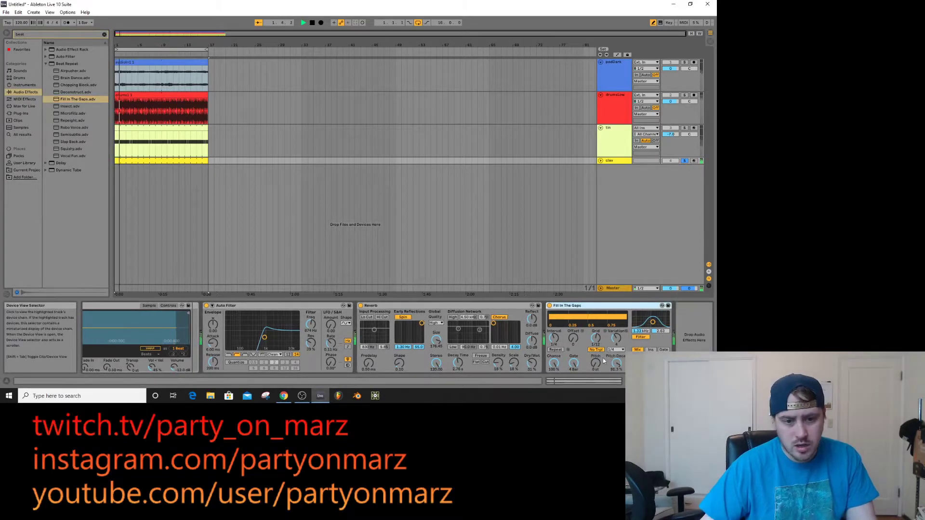
left_click(414, 307)
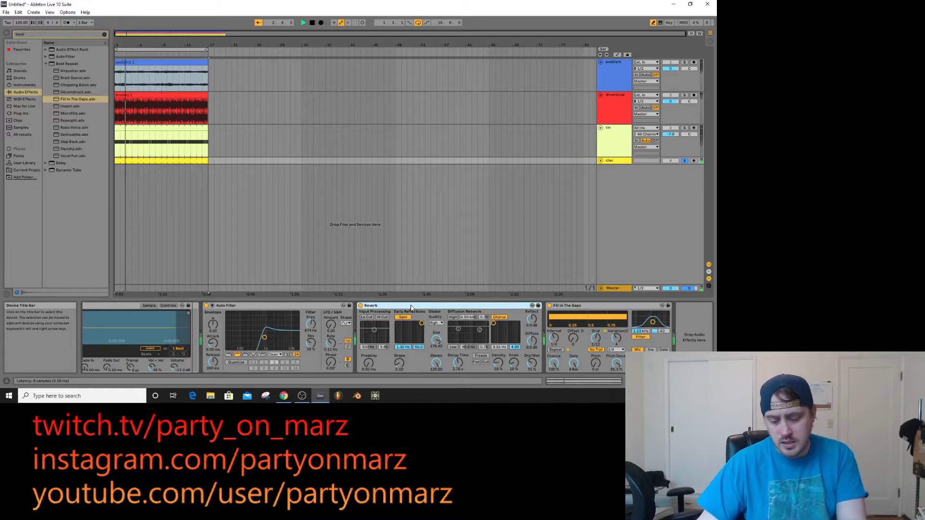
key("Delete")
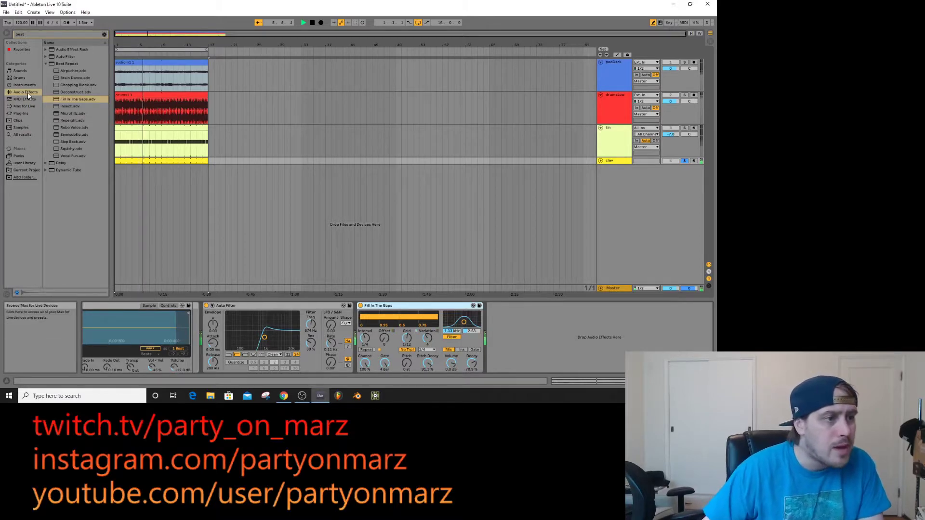
- Add a Glue Compressor after Fill In The Gaps on the clav track, adjust its Threshold, Makeup and Range, and unsolo the track
left_click(104, 34)
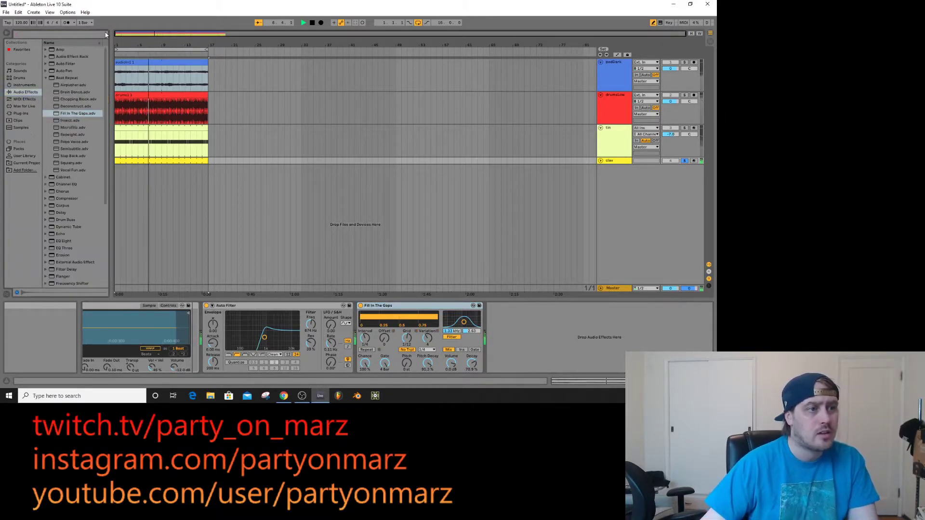
type("compre")
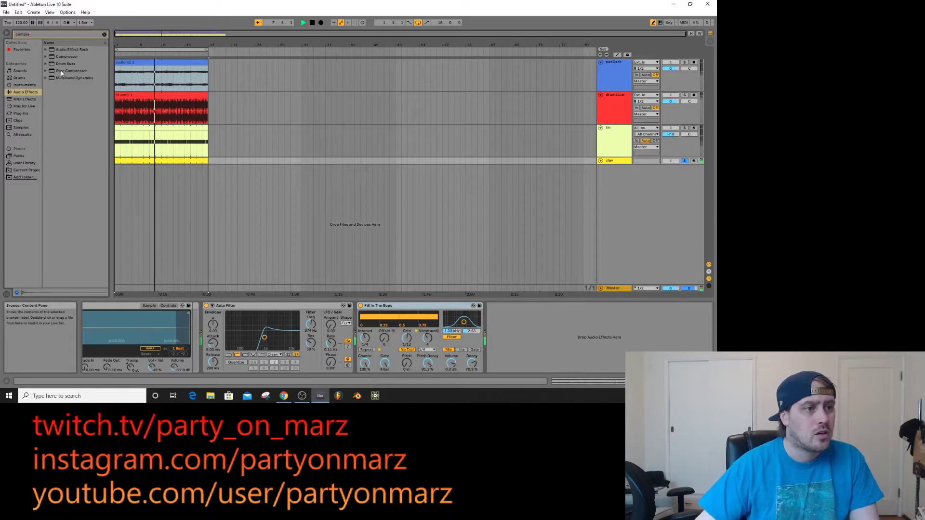
mouse_move(72, 71)
left_mouse_down()
mouse_move(558, 282)
mouse_move(565, 327)
mouse_move(554, 343)
mouse_move(551, 333)
left_mouse_up()
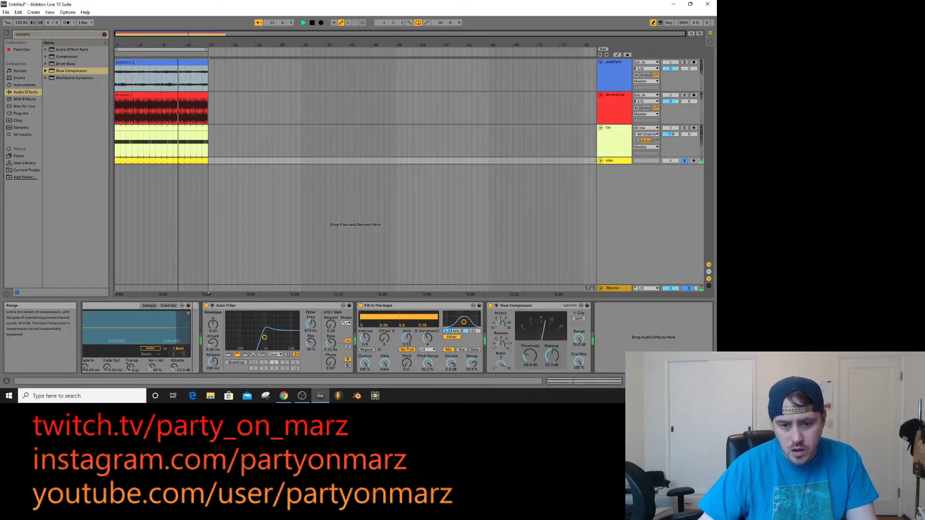
left_click_drag(580, 340, 554, 353)
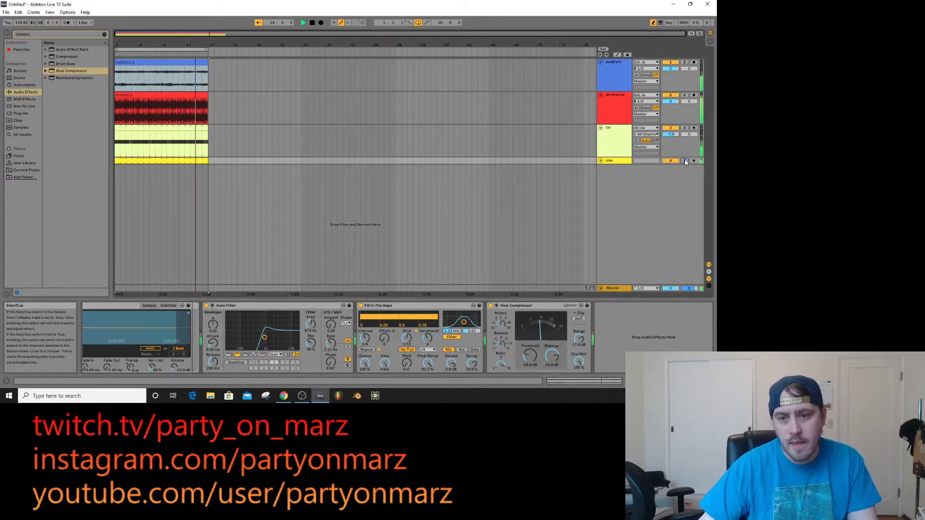
- Lower the clav track's volume to -11.0 dB, fold the padDark track and stop playback
key("Tab")
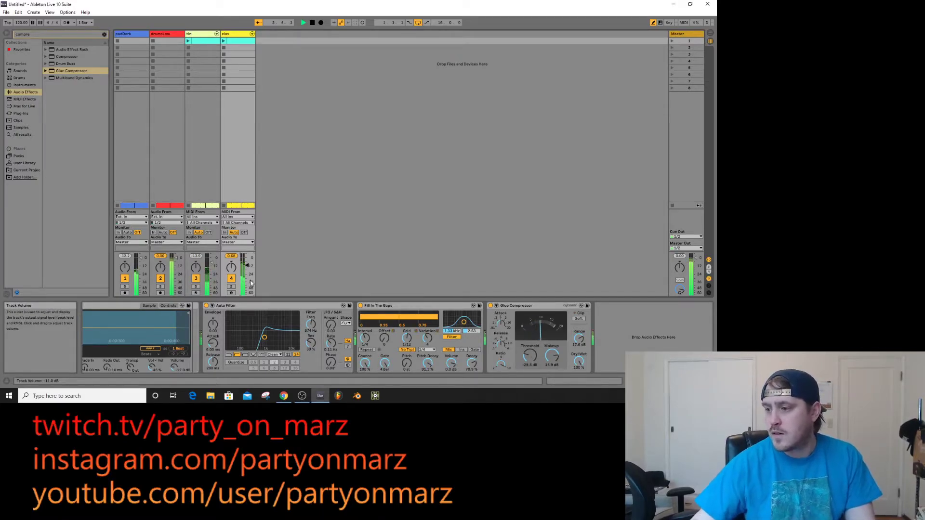
key("Tab")
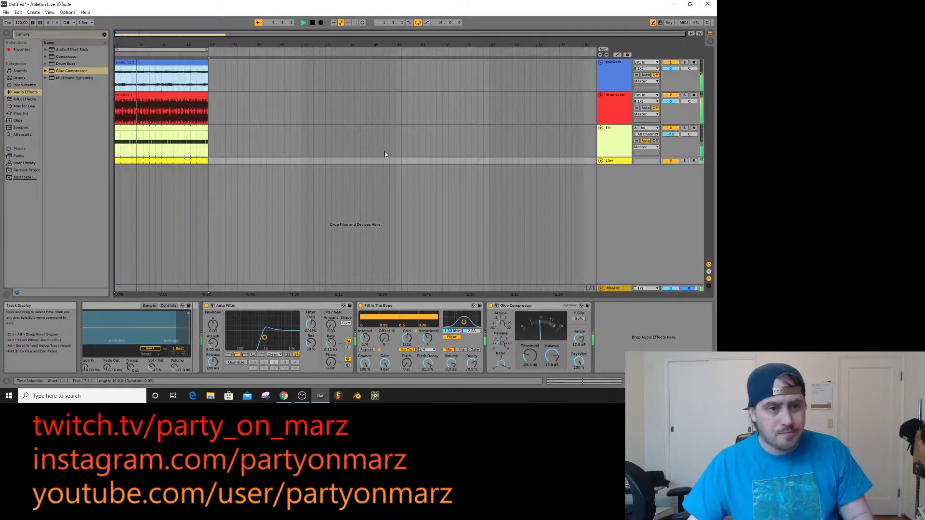
left_click(600, 62)
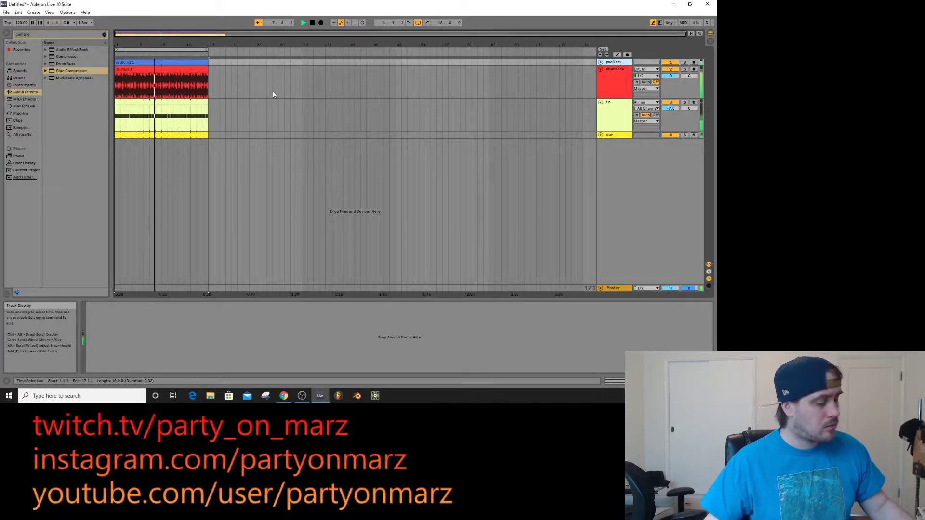
key("space")
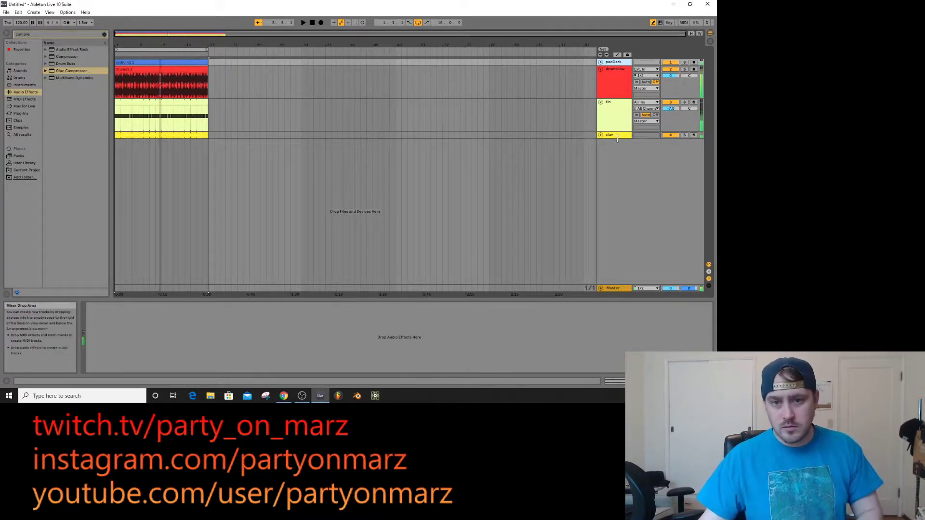
- Insert a new record-armed audio track below the clav track and return the playhead to the start
left_click(617, 136)
key("ctrl+t")
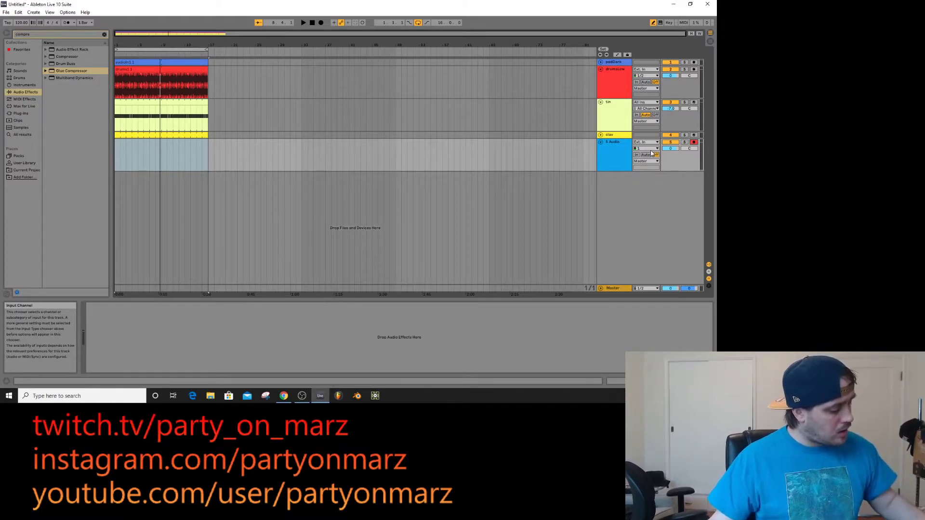
left_click(313, 23)
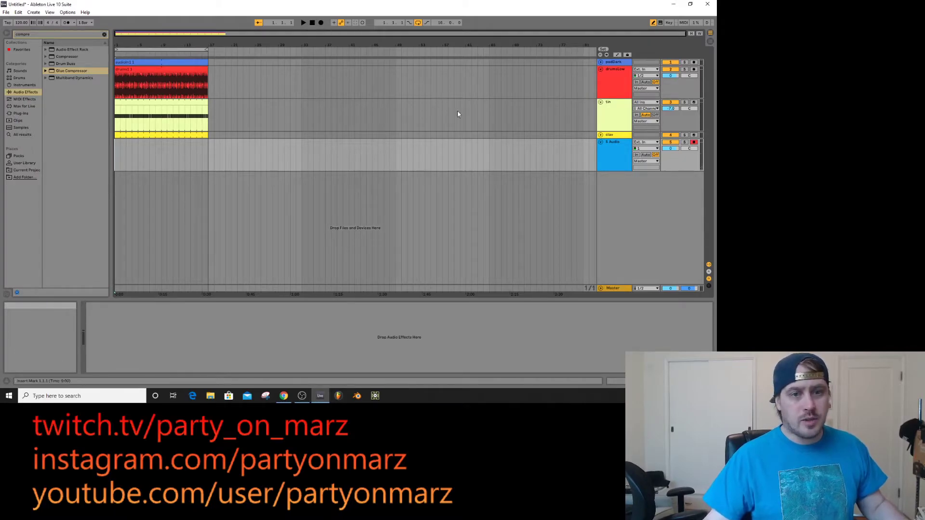
left_click(612, 144)
key("ctrl+t")
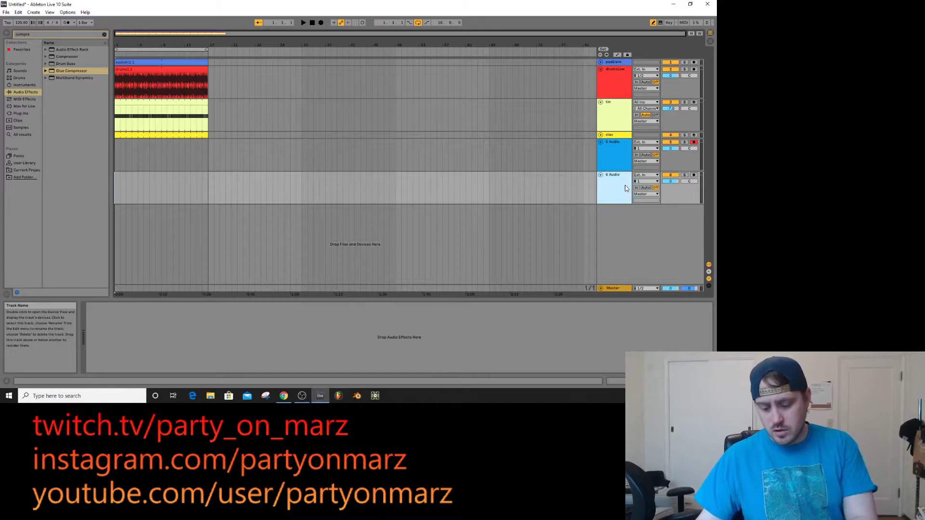
key("ctrl+z")
- Set the new audio track's external input to channels 1/2 and rename the track synthLead
left_click(650, 143)
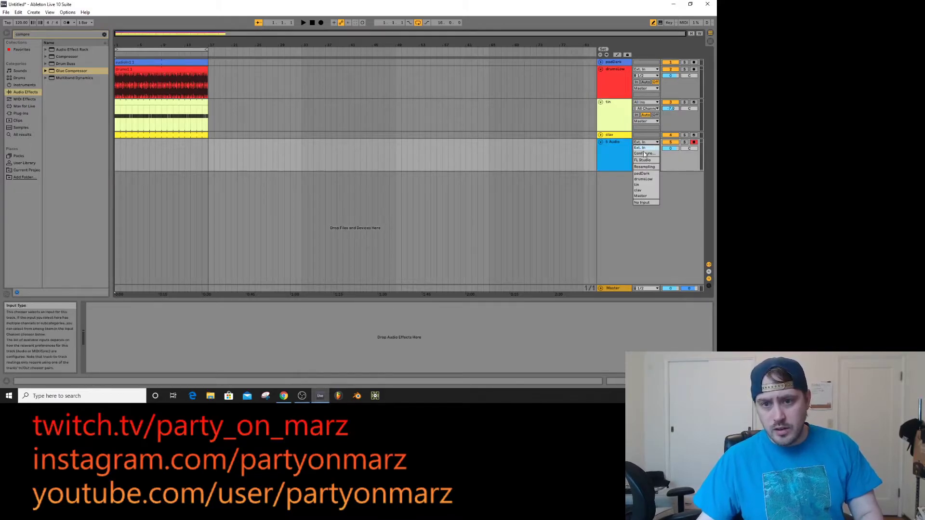
left_click(643, 150)
left_click(642, 148)
left_click(641, 154)
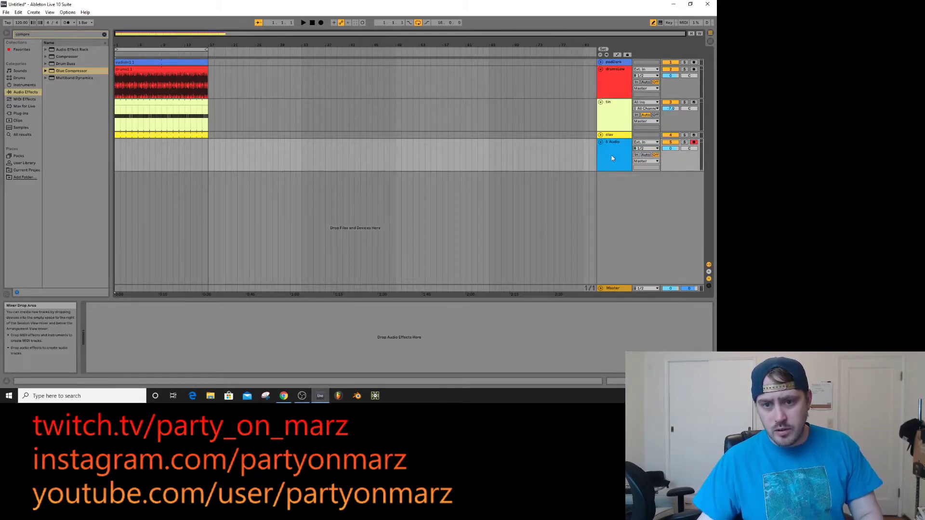
left_click(601, 135)
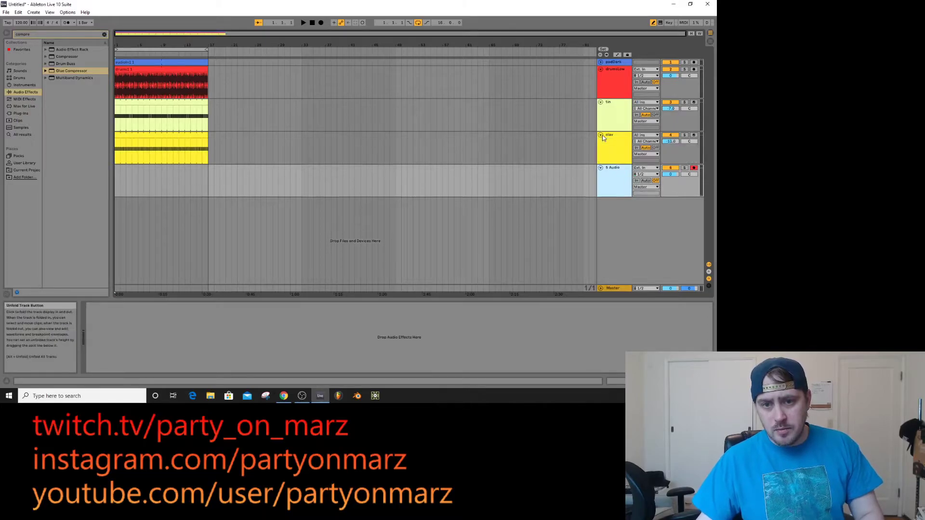
left_click(601, 135)
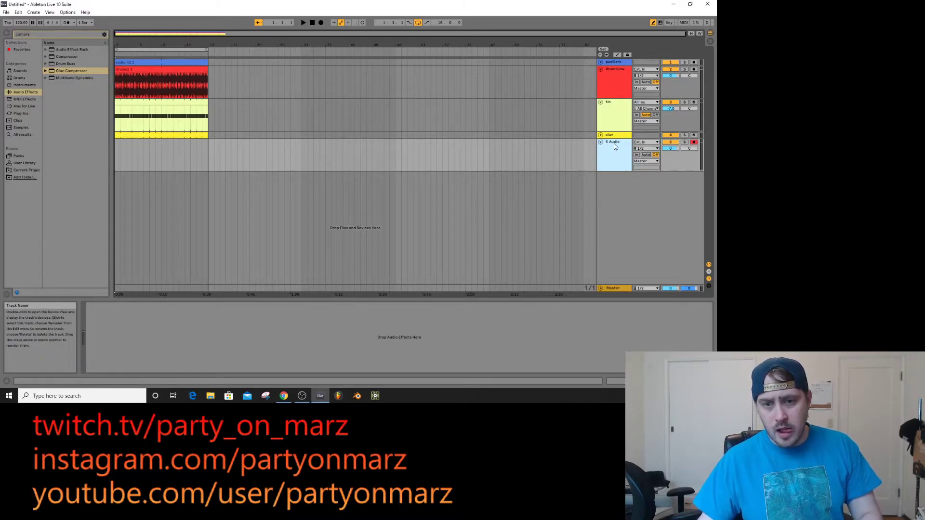
key("ctrl+r")
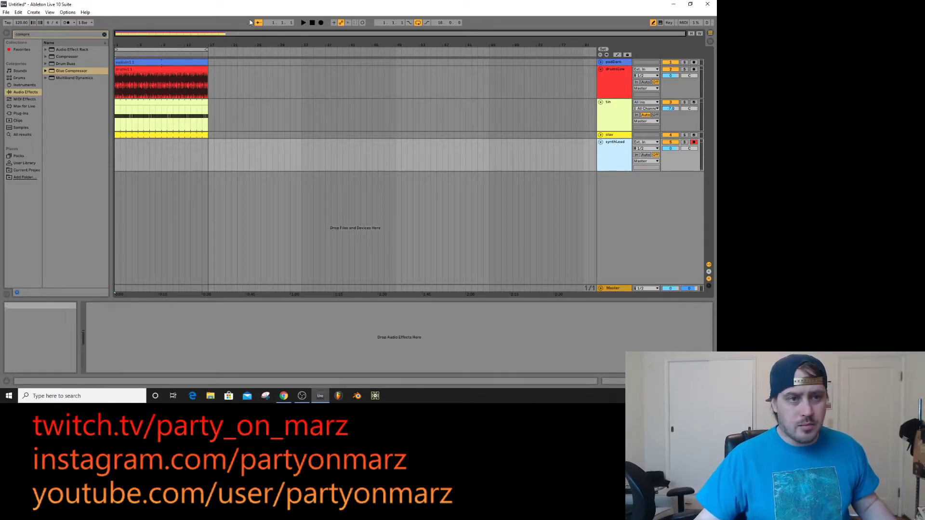
- Record the synth part onto the synthLead track over the 16-bar section, stop, and disarm the track
left_click(321, 23)
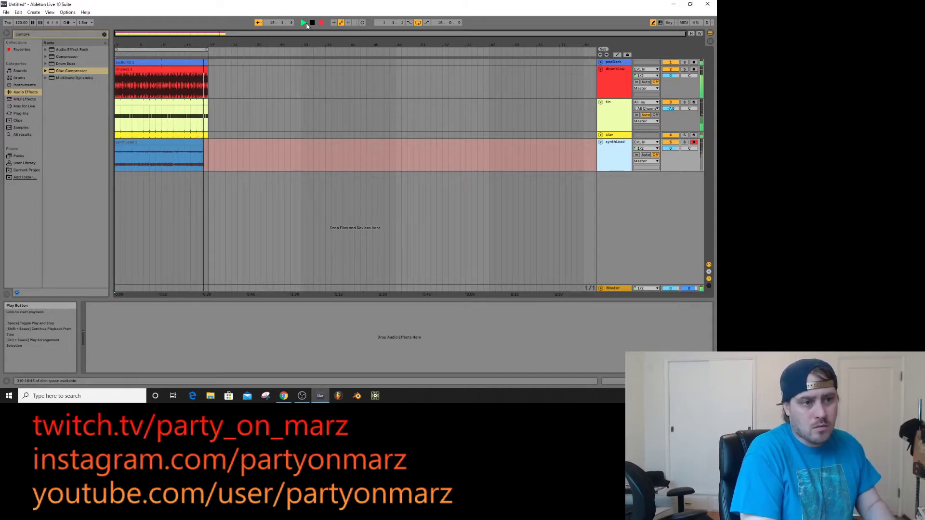
key("space")
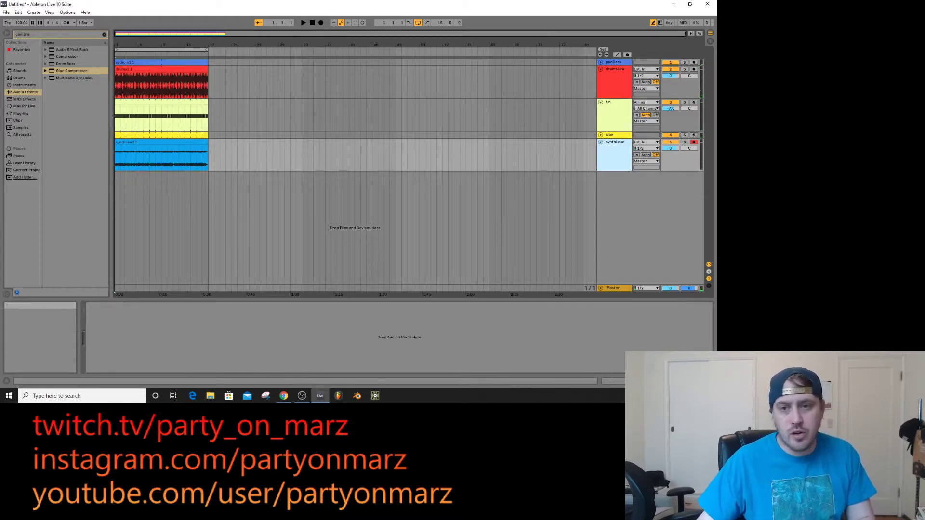
left_click(382, 185)
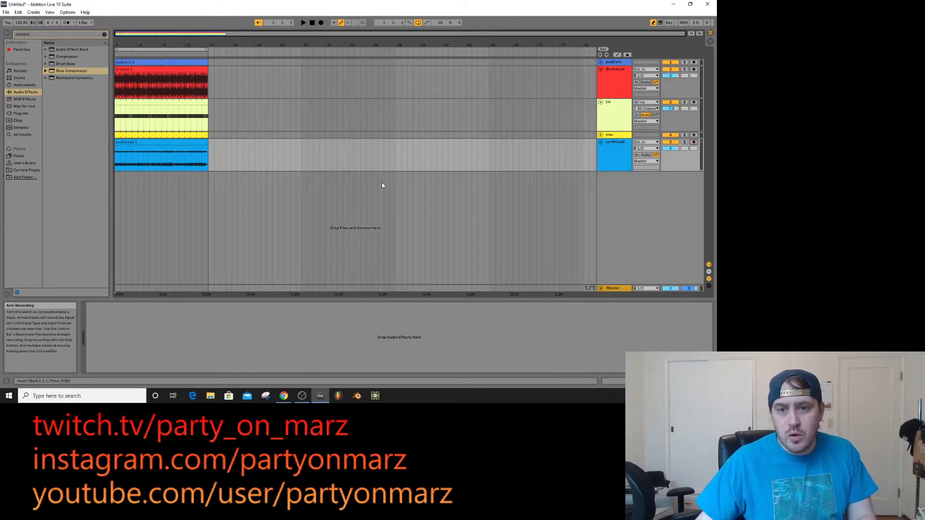
left_click(104, 34)
left_click_drag(64, 71, 608, 143)
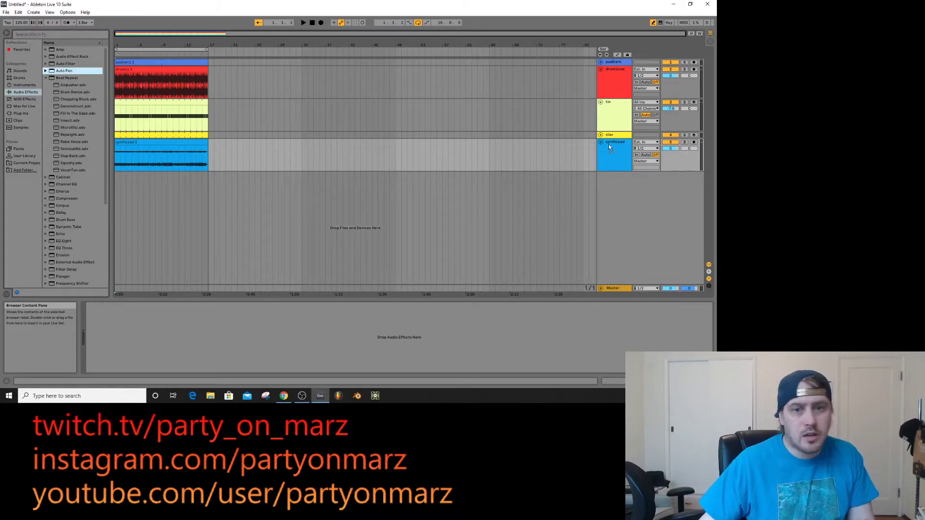
left_click(119, 307)
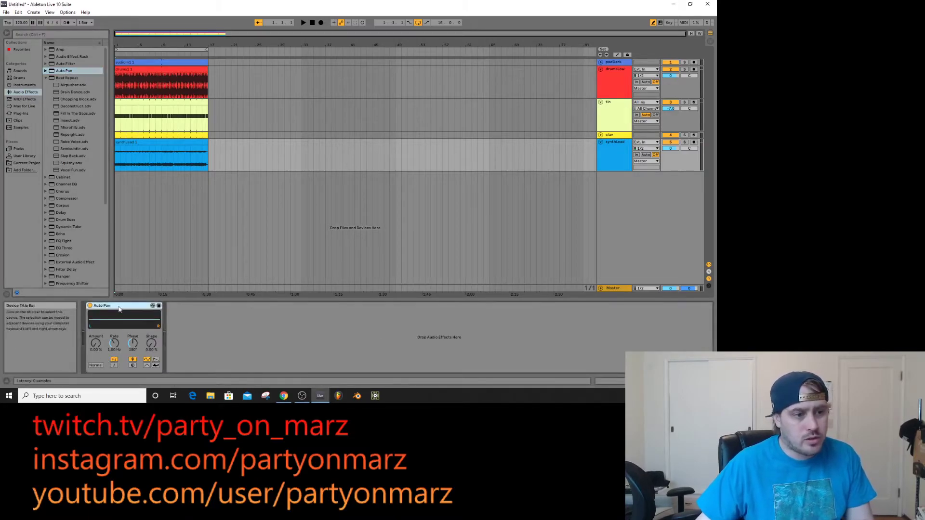
key("Delete")
- Add an Auto Filter to the synthLead track and set it to high-pass at 1.28 kHz during playback
left_click_drag(64, 63, 94, 92)
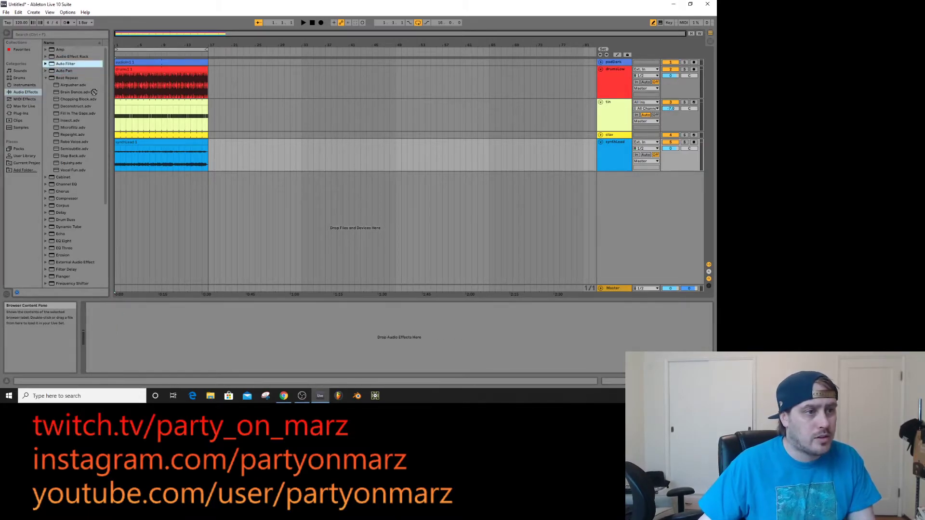
left_click_drag(641, 181, 608, 159)
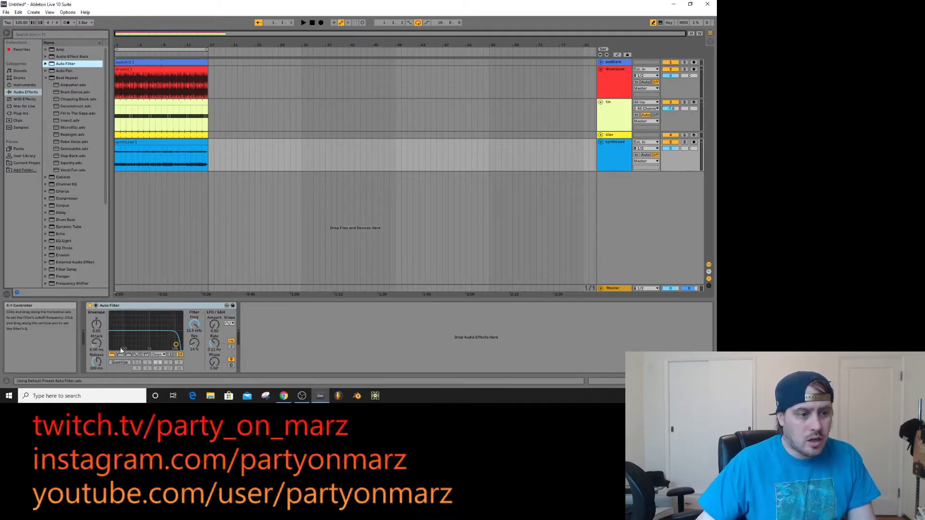
key("space")
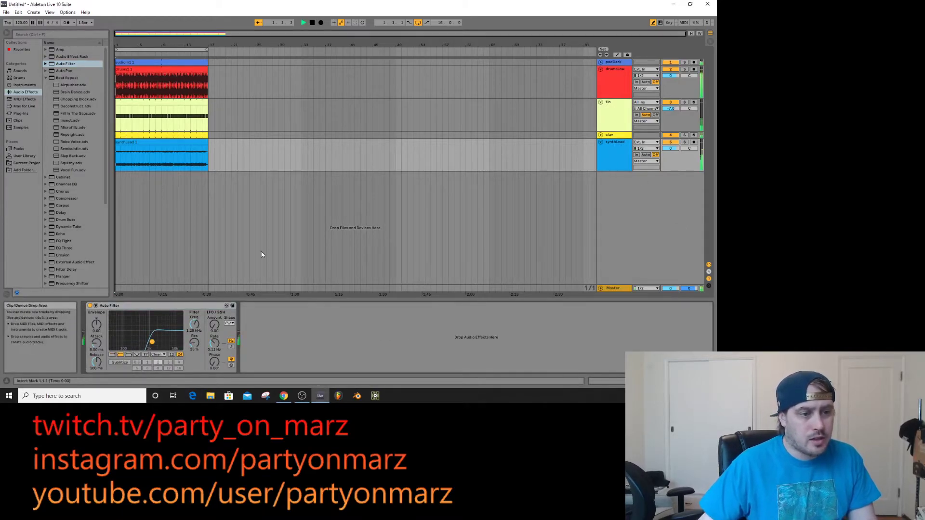
- Add a Saturator after the Auto Filter on the synthLead track and adjust its Color Base during playback
left_click(47, 78)
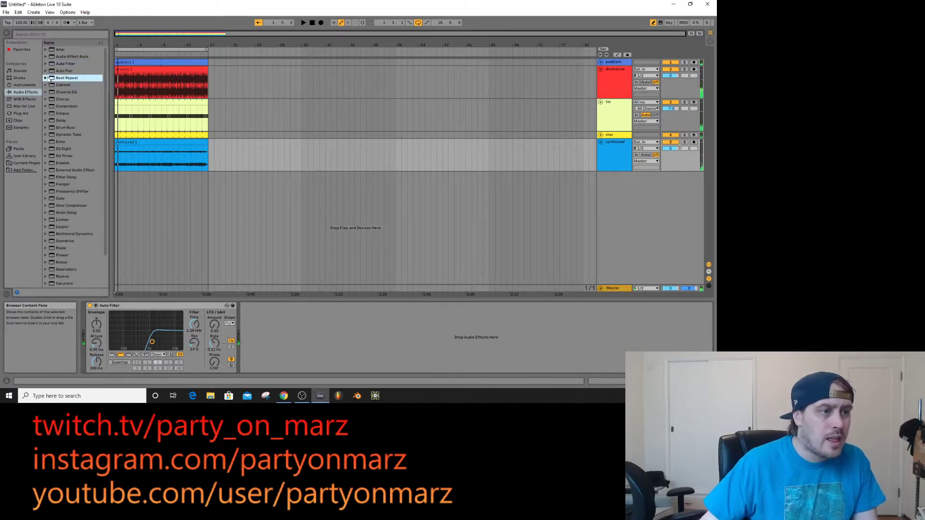
scroll(71, 206, "down", 3)
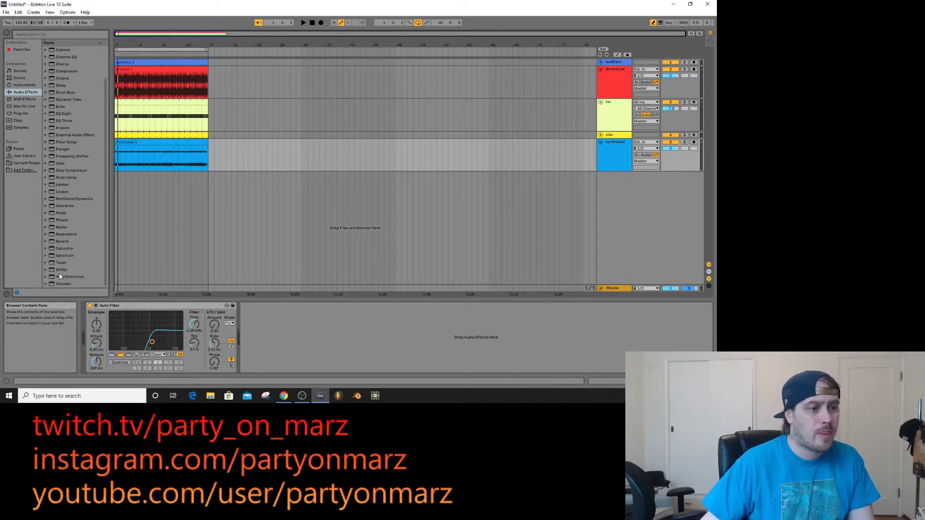
left_click_drag(92, 261, 248, 351)
key("space")
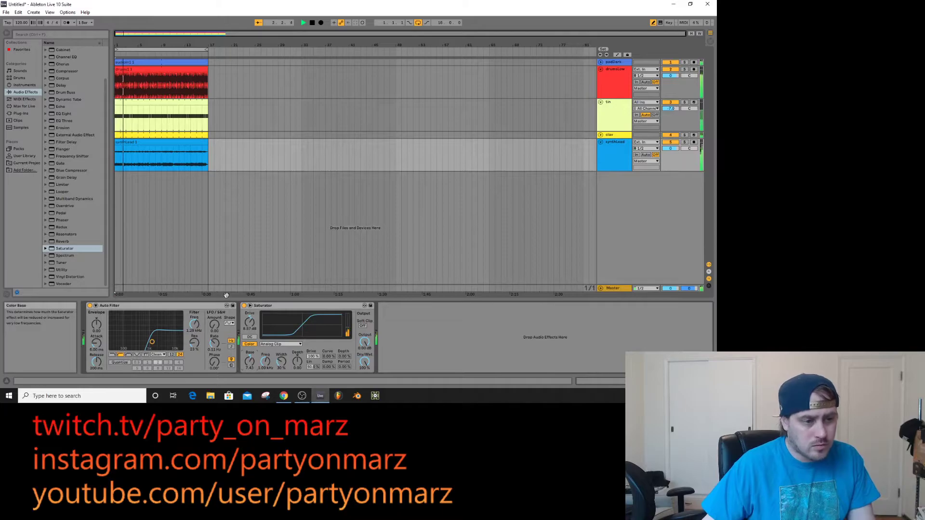
- Raise the synthLead Auto Filter's cutoff while lowering its resonance, then fold all expanded tracks and stop playback
left_click_drag(153, 344, 154, 348)
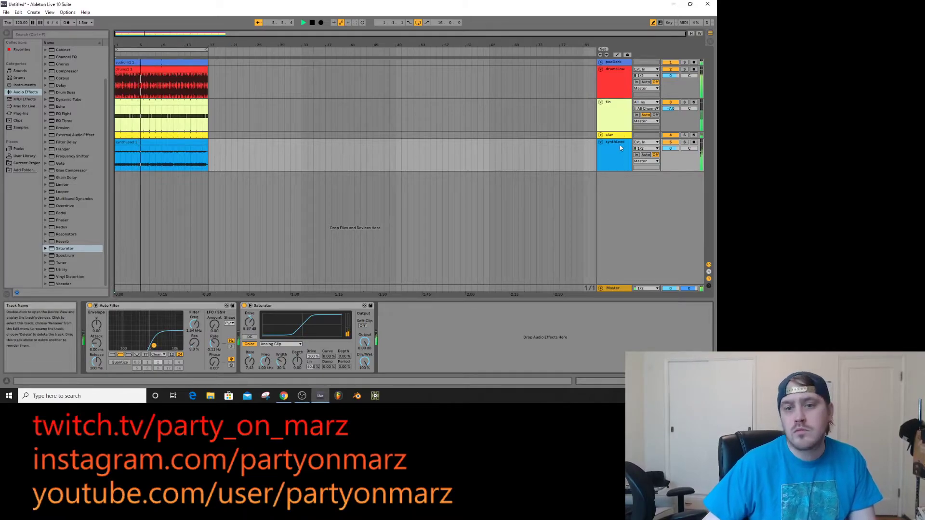
left_click(600, 142)
left_click(600, 102)
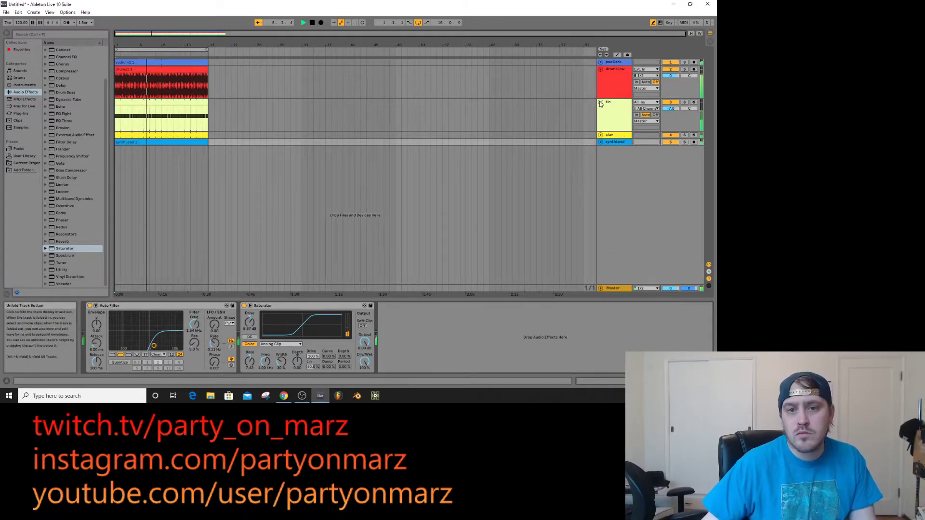
left_click(600, 69)
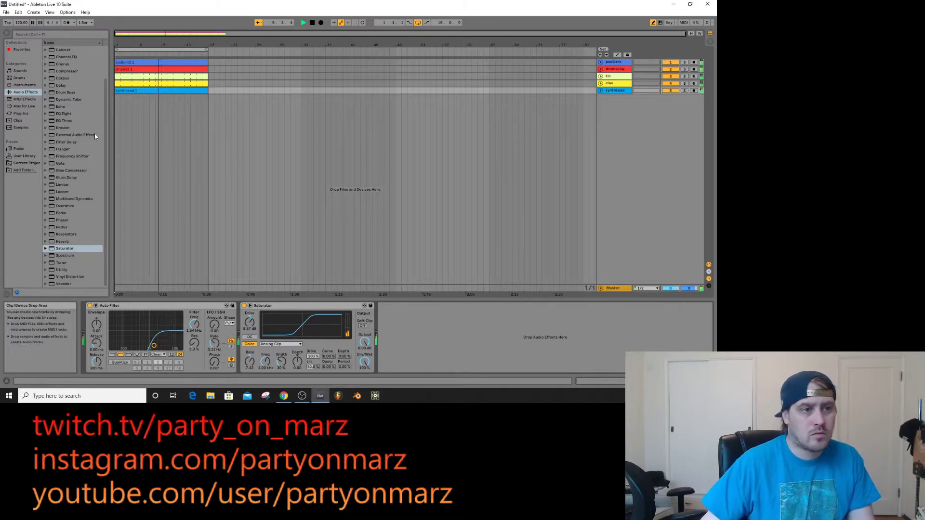
key("space")
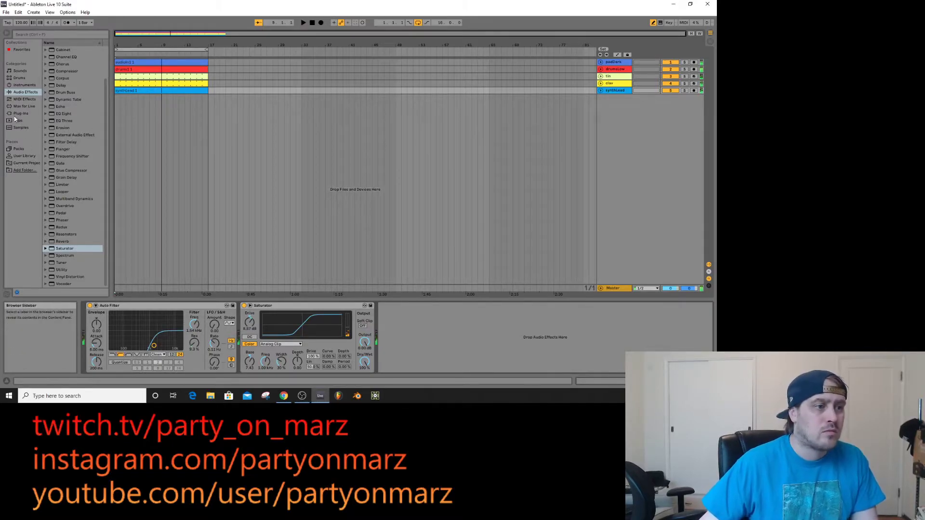
- Add an empty Drum Rack as a new track and search the samples for "cl ha"
left_click(18, 78)
left_click_drag(55, 57, 659, 111)
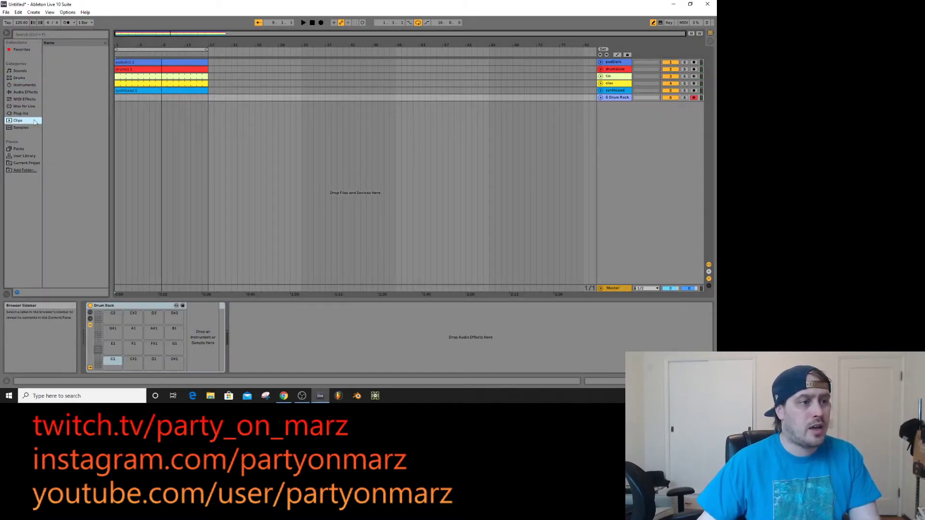
left_click(19, 127)
left_click(65, 32)
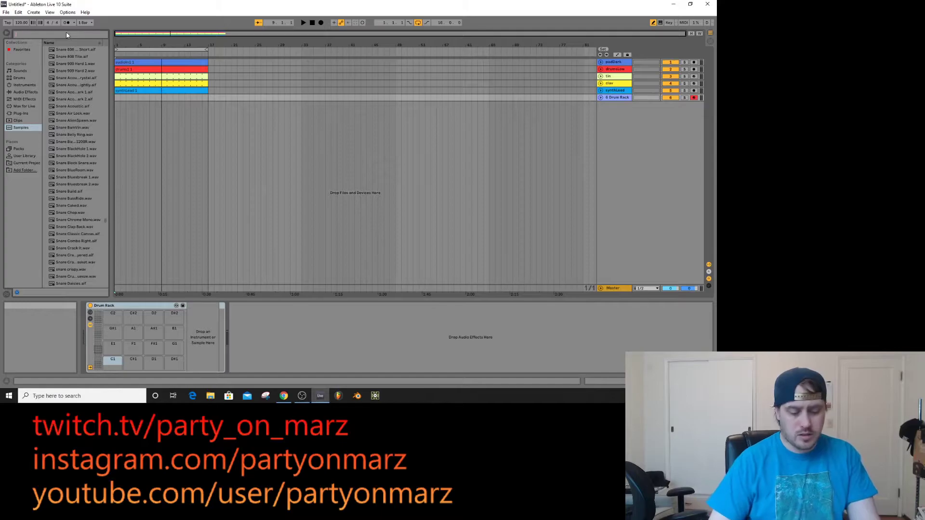
type("cl")
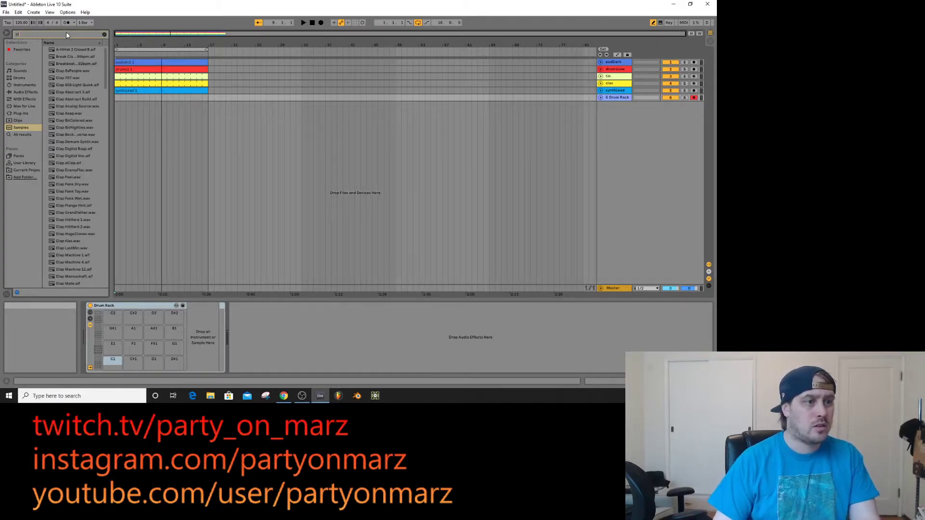
type(" ha")
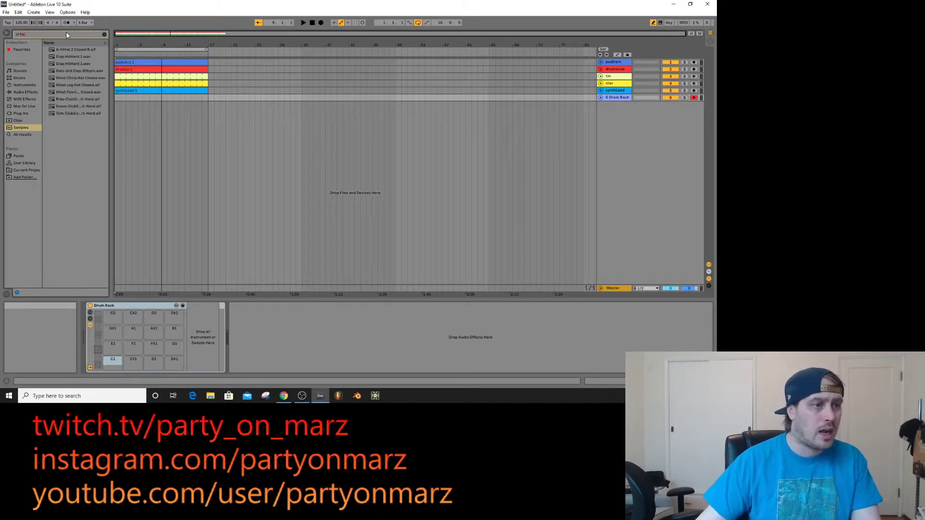
- Audition the clap and closed hi-hat samples and load Hihat Pointy Hat Closed onto the Drum Rack's C1 pad
left_click(72, 50)
left_click(74, 63)
left_click(73, 71)
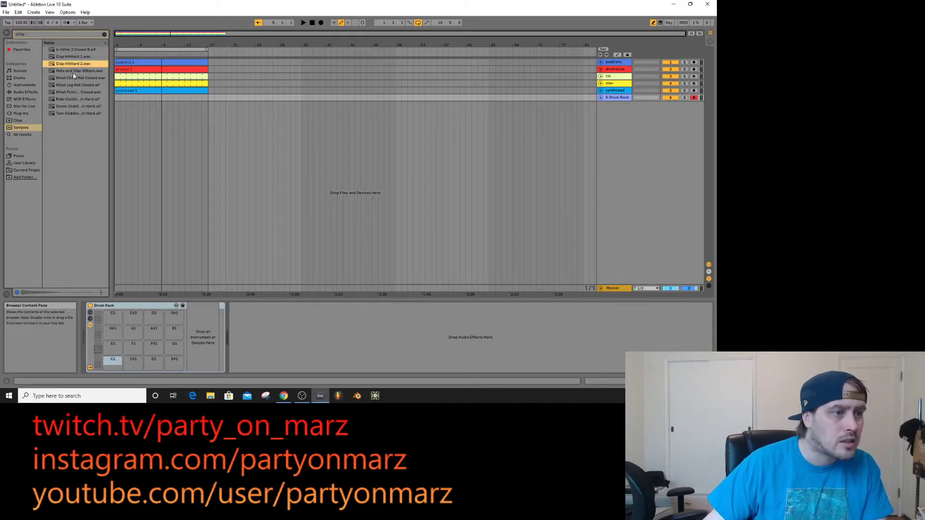
left_click(71, 85)
left_click(72, 91)
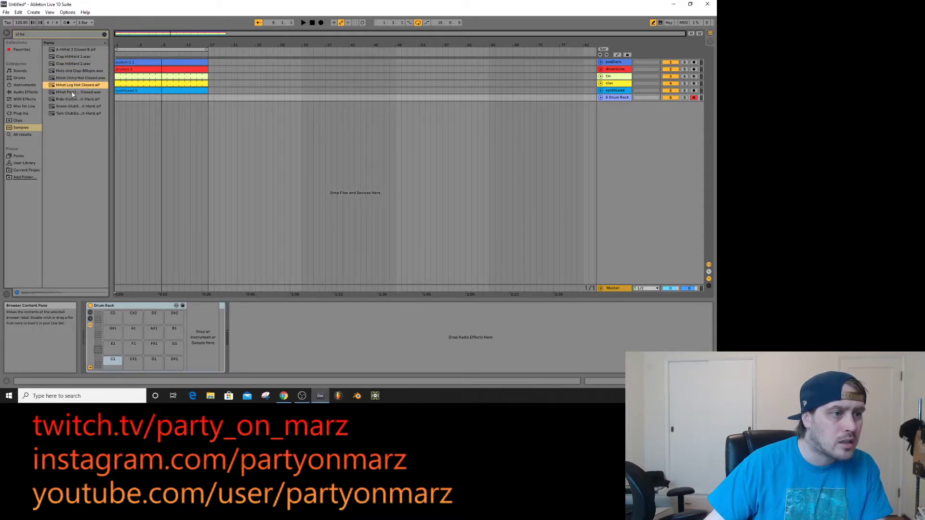
mouse_move(78, 94)
left_mouse_down()
mouse_move(90, 123)
mouse_move(113, 364)
left_mouse_up()
- Create a one-bar MIDI clip for the Drum Rack track and place it at bar 9 of the arrangement
key("Tab")
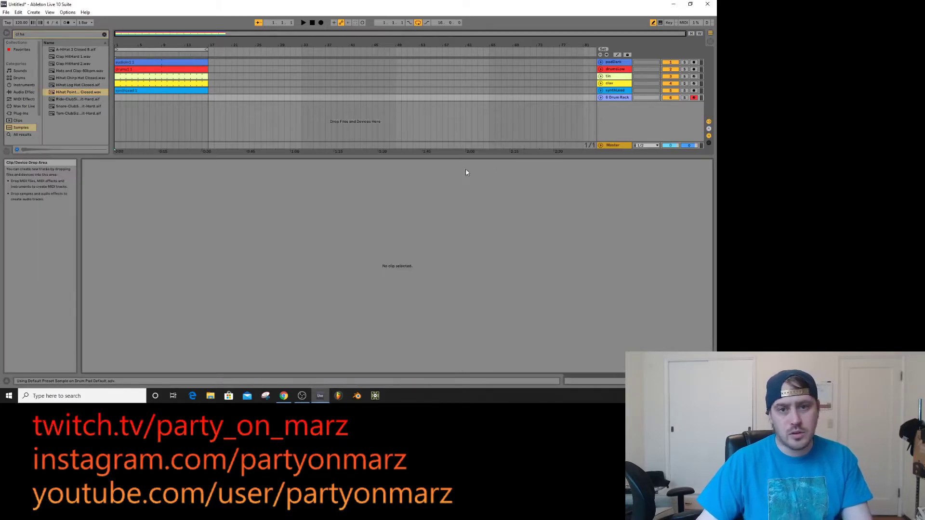
key("Tab")
key("Tab")
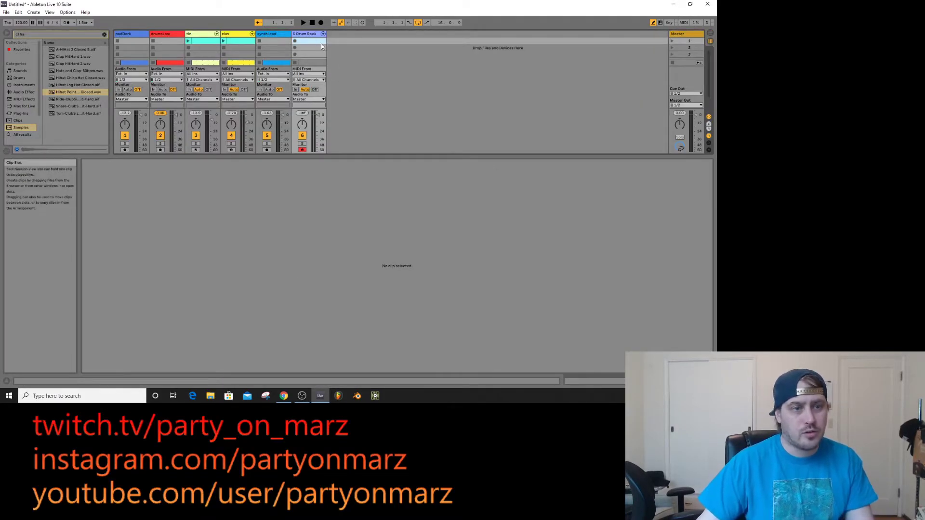
double_click(321, 42)
key("Tab")
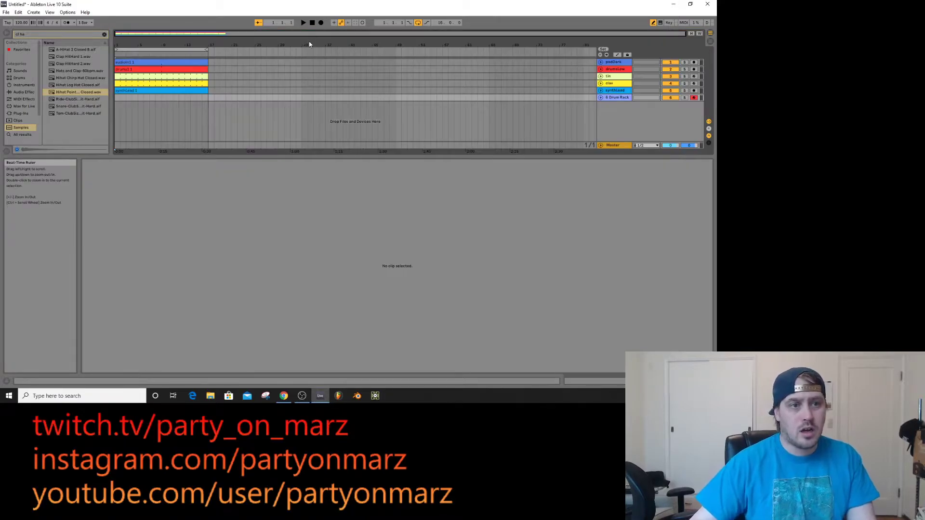
key("Tab")
key("Tab")
left_click(160, 106)
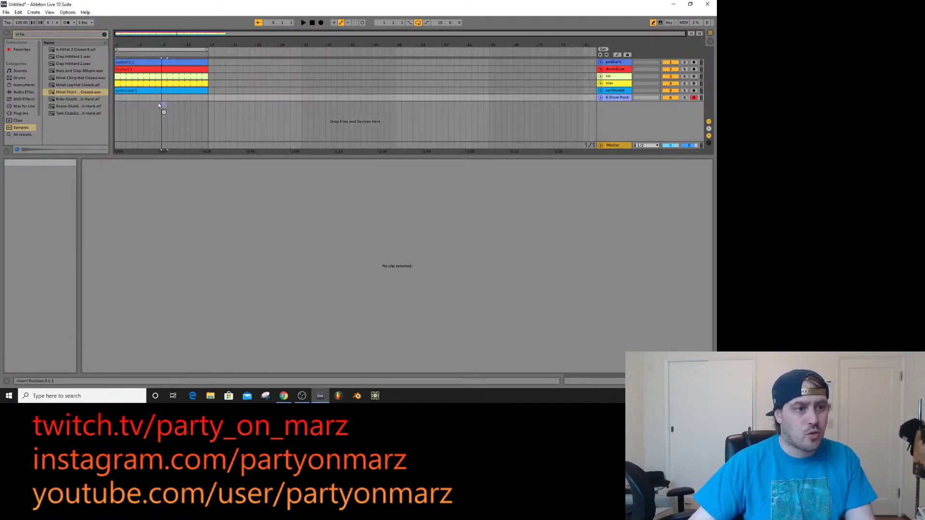
left_click_drag(156, 100, 162, 97)
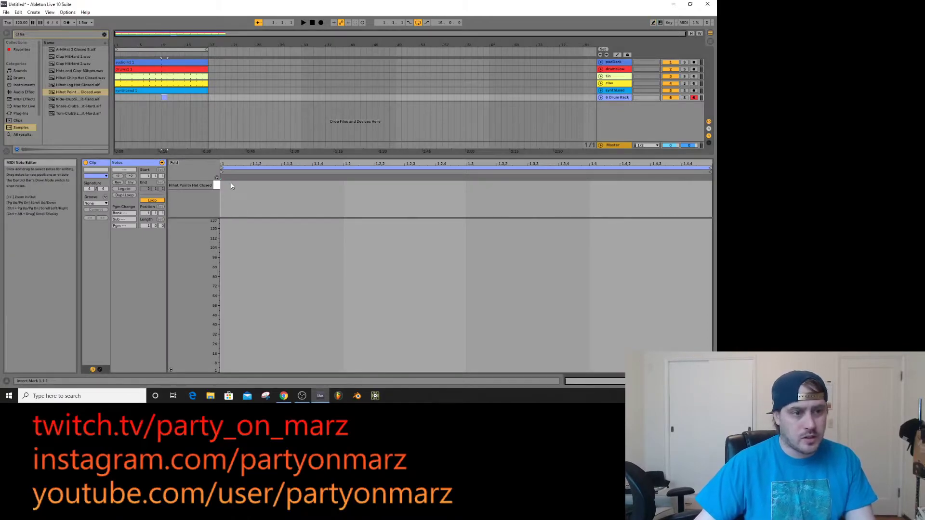
- Fill the clip with sixteenth-note hi-hats and raise every other note's velocity to about 127
left_click_drag(230, 185, 708, 185)
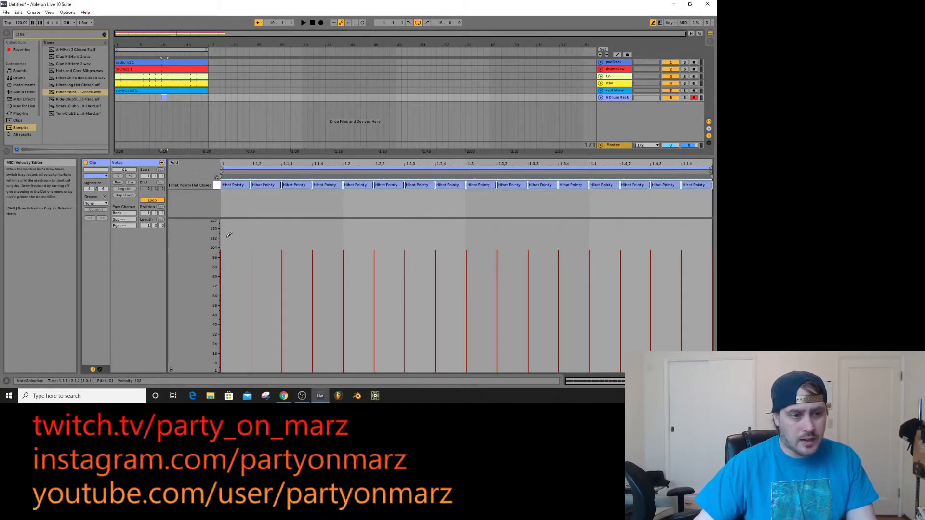
left_click_drag(292, 258, 295, 203)
mouse_move(343, 234)
left_mouse_down()
mouse_move(324, 221)
mouse_move(317, 245)
left_mouse_up()
left_click_drag(406, 234, 404, 222)
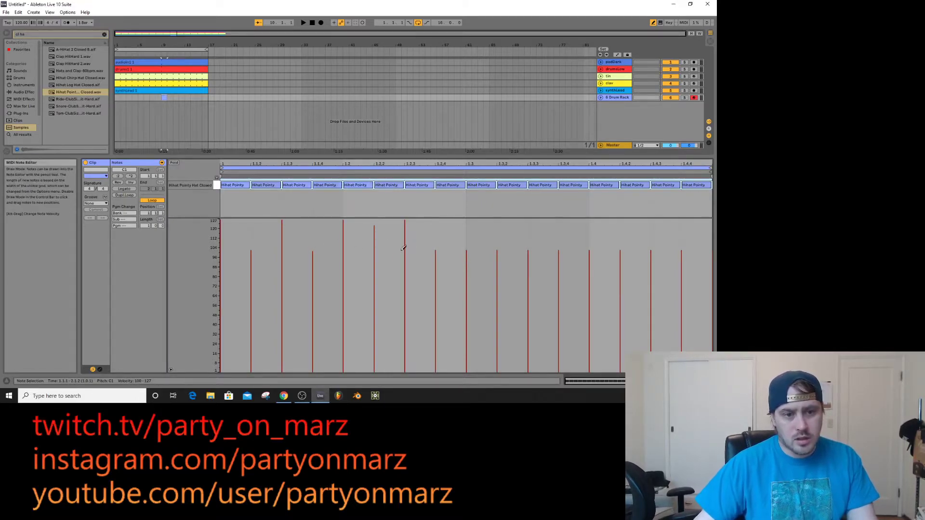
mouse_move(467, 241)
left_mouse_down()
mouse_move(475, 206)
mouse_move(445, 254)
left_mouse_up()
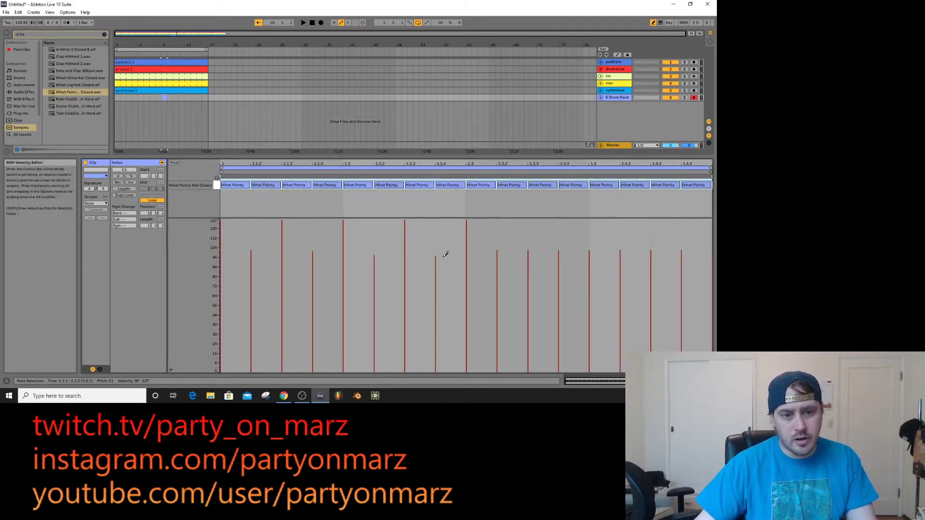
left_click_drag(532, 231, 528, 221)
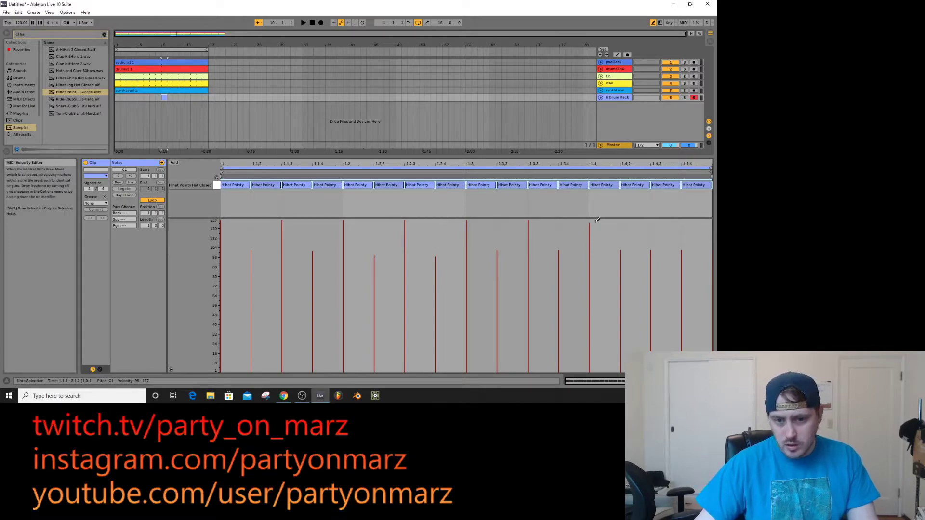
left_click_drag(656, 239, 655, 220)
- Extend the hi-hat clip from bar 9 to the end of the 16-bar section and play it back
left_click(165, 98)
key("space")
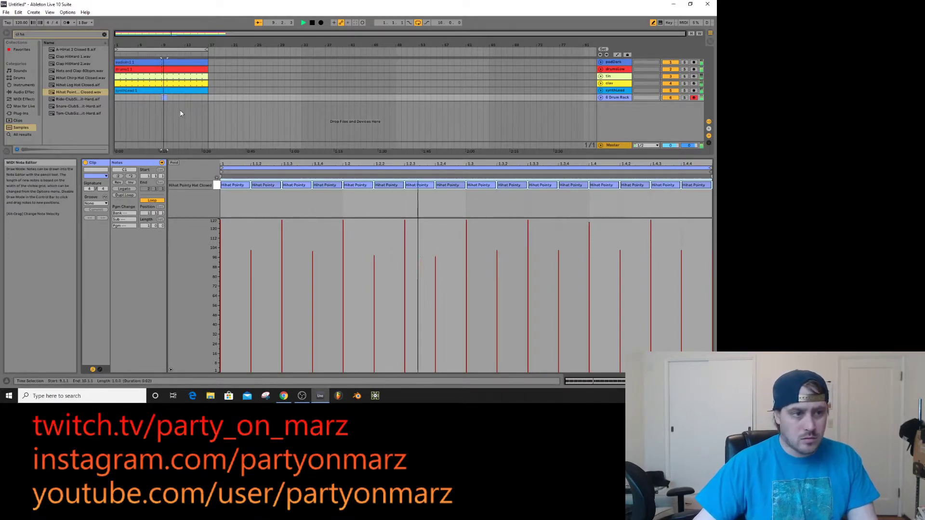
key("space")
left_click_drag(166, 98, 207, 97)
key("space")
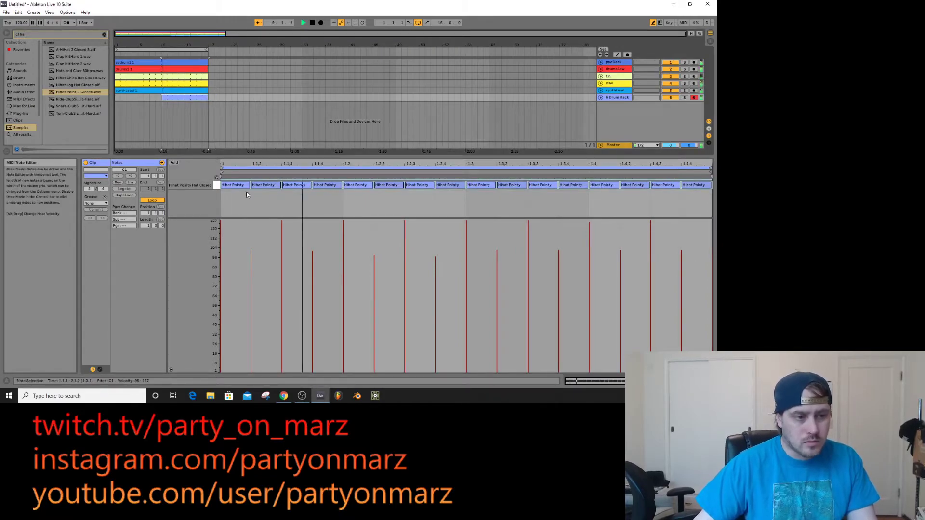
- Try the MPC 8 Swing-64 groove on the hi-hat clip during playback
left_click(105, 204)
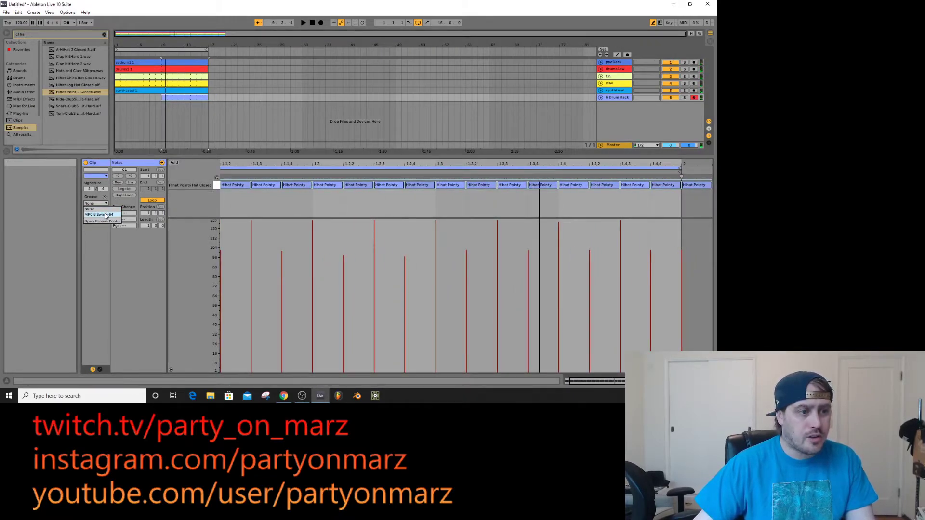
left_click(106, 215)
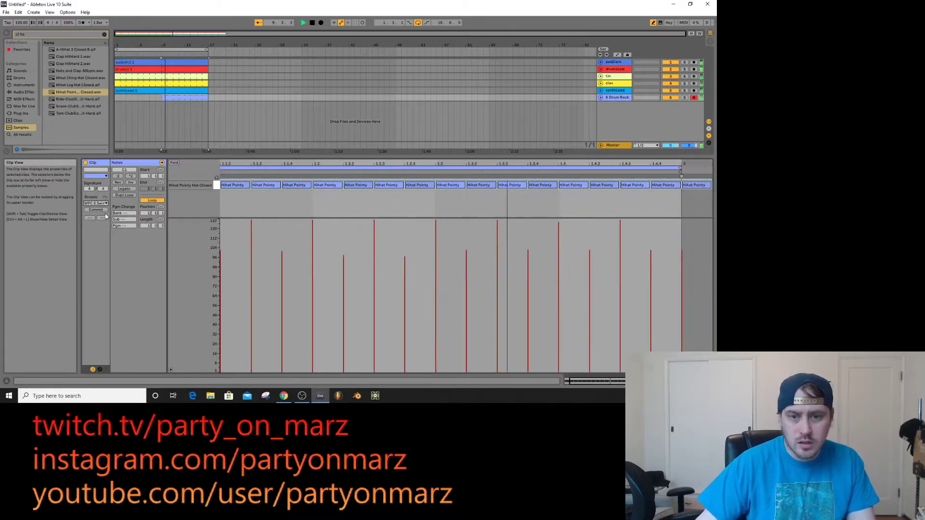
left_click(105, 210)
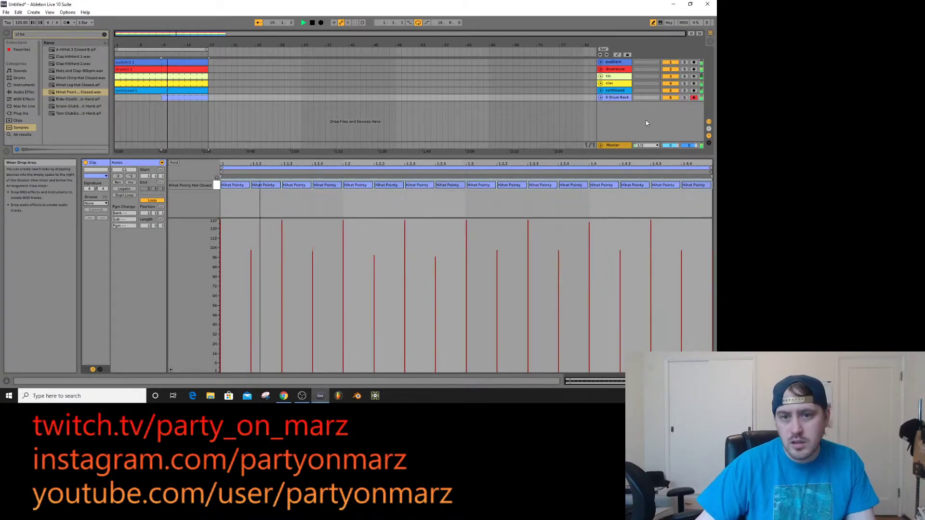
key("Tab")
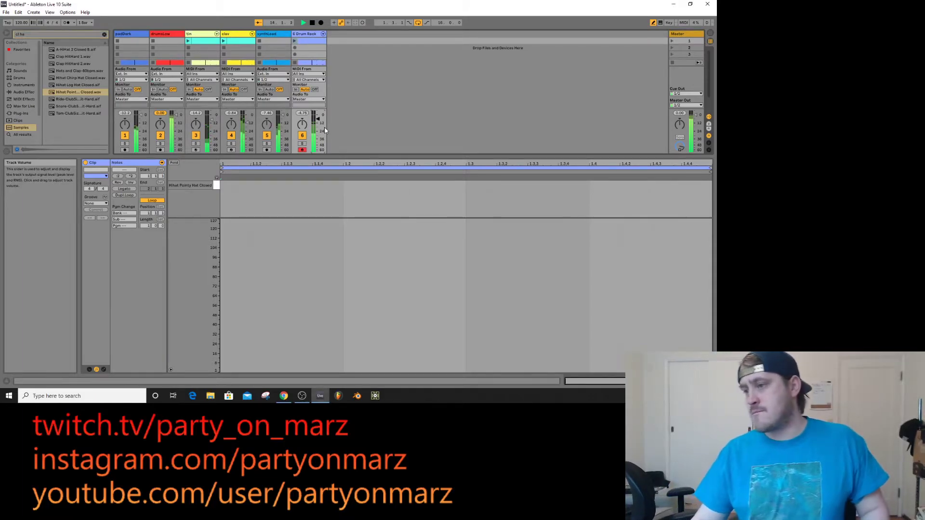
key("Tab")
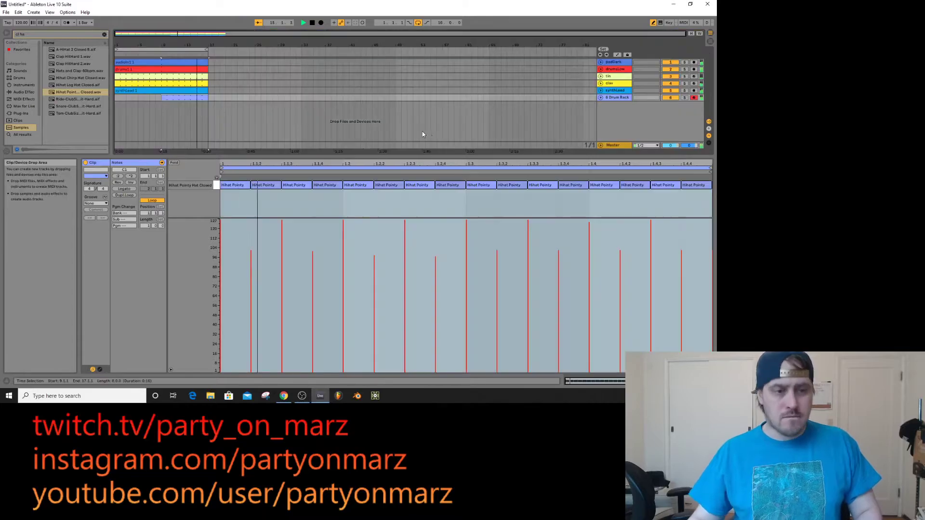
left_click(208, 104)
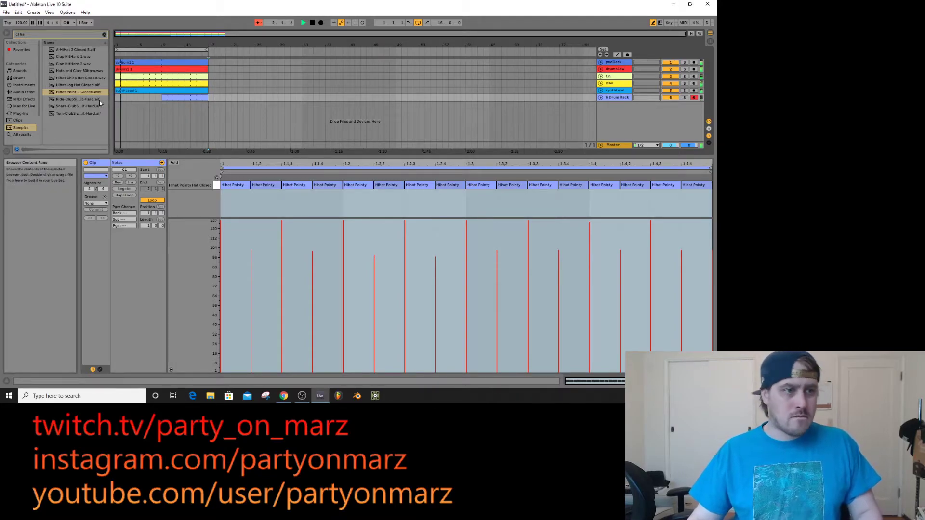
- Trim the clip starts to bar 5 for the red drums, bar 7 for the pale-yellow percussion and bar 6 for the clav
left_click(120, 70)
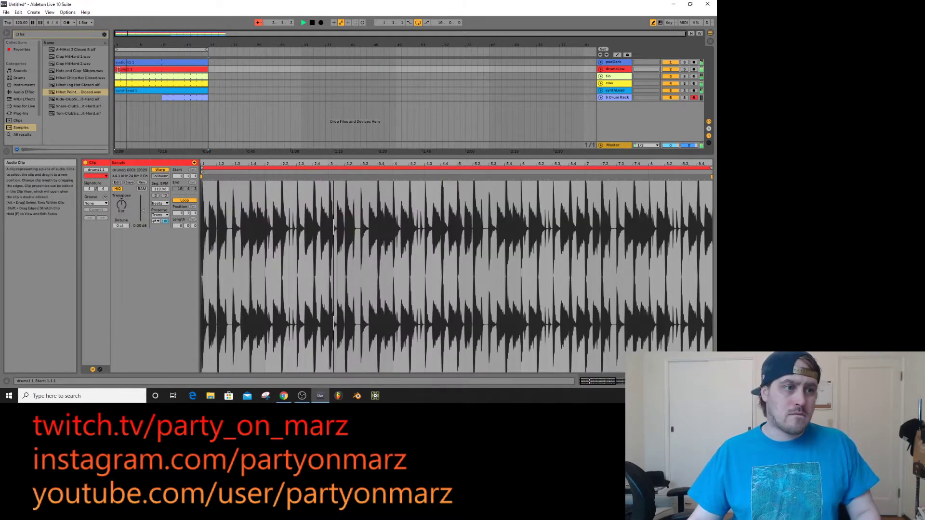
left_click_drag(117, 70, 139, 69)
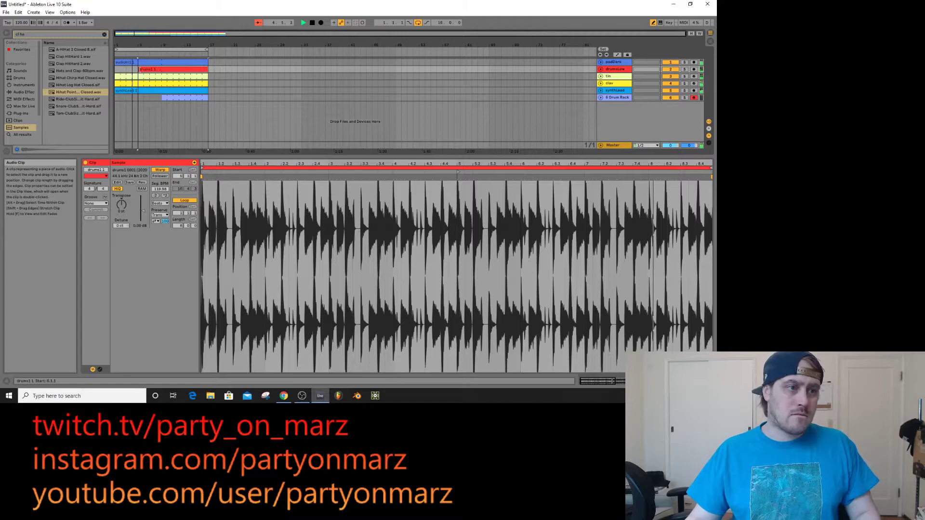
left_click_drag(115, 76, 144, 83)
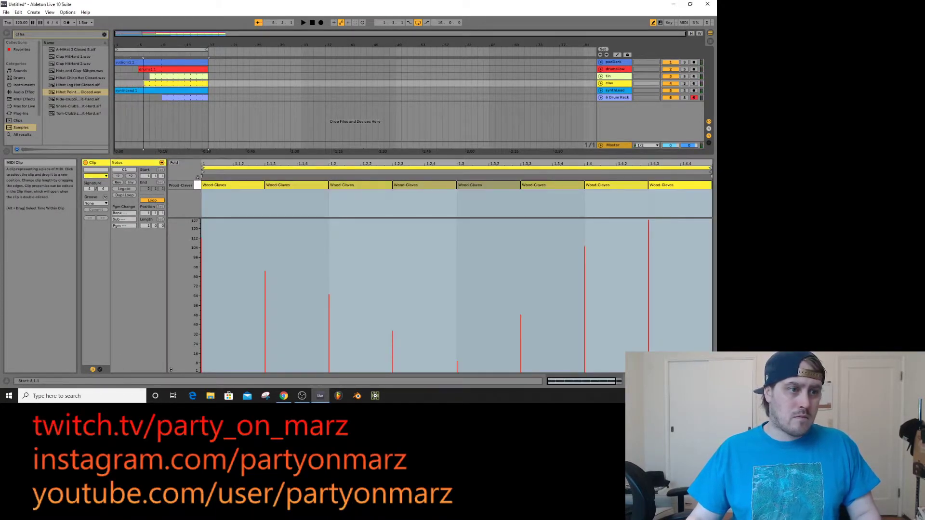
- Play the arrangement from the beginning and trim the synthLead clip's start to bar 3
left_click(116, 84)
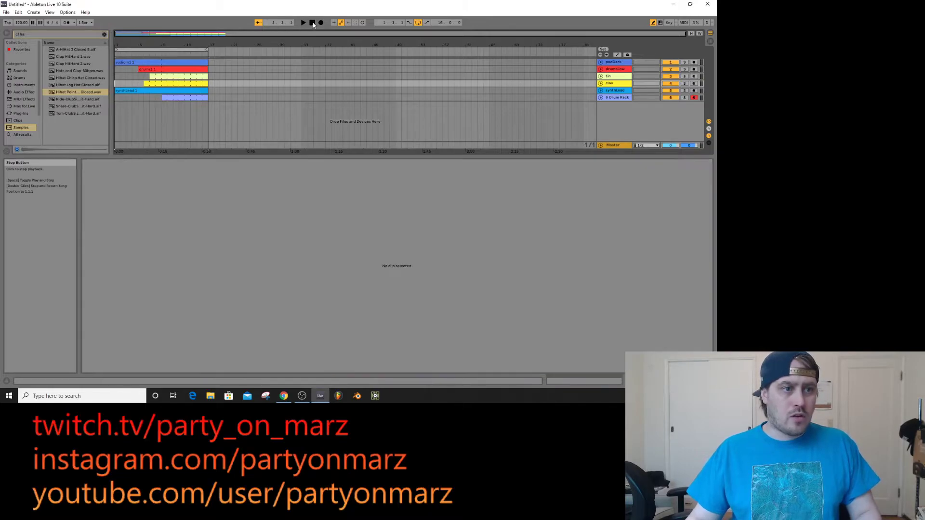
key("space")
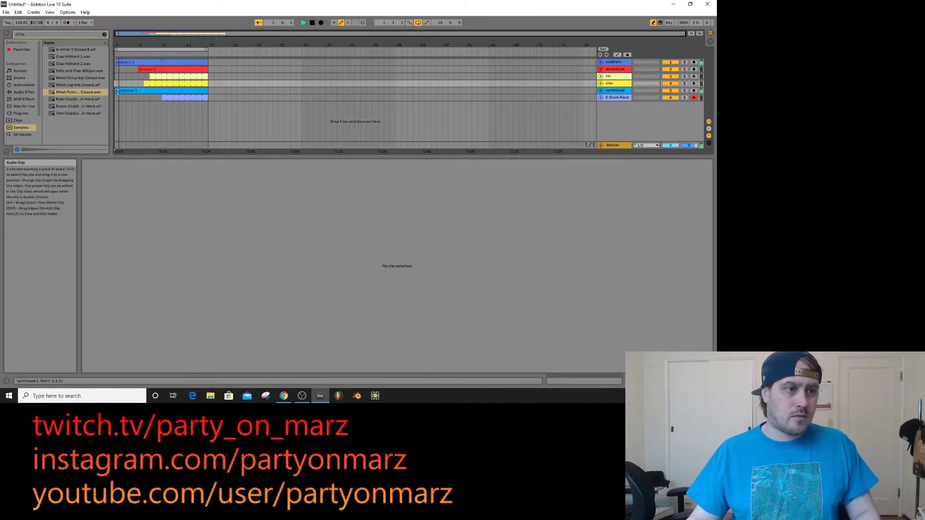
left_click(119, 92)
left_click_drag(120, 92, 132, 91)
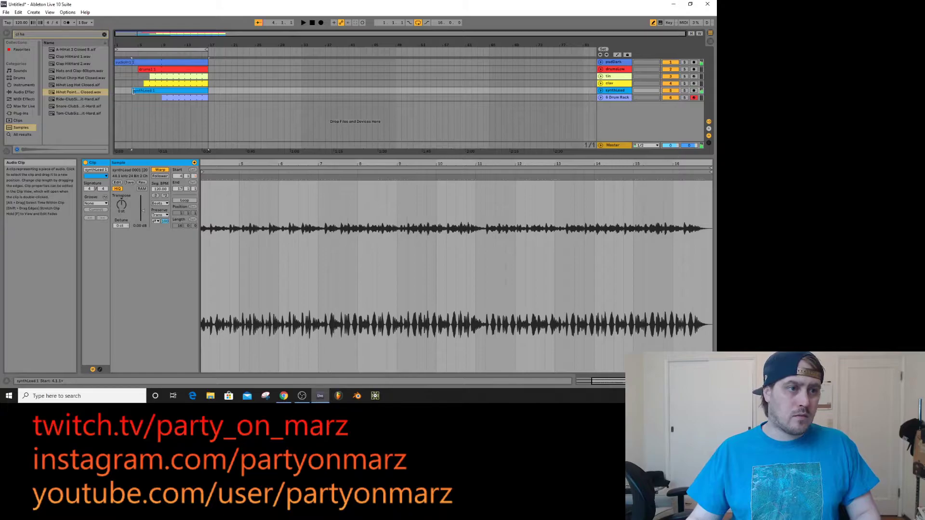
left_click(118, 89)
left_click_drag(132, 90, 126, 90)
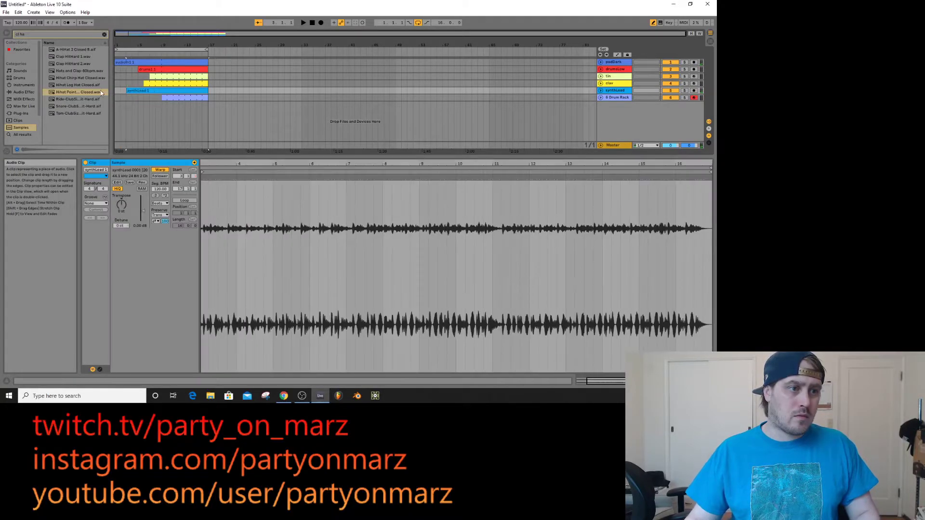
left_click(115, 90)
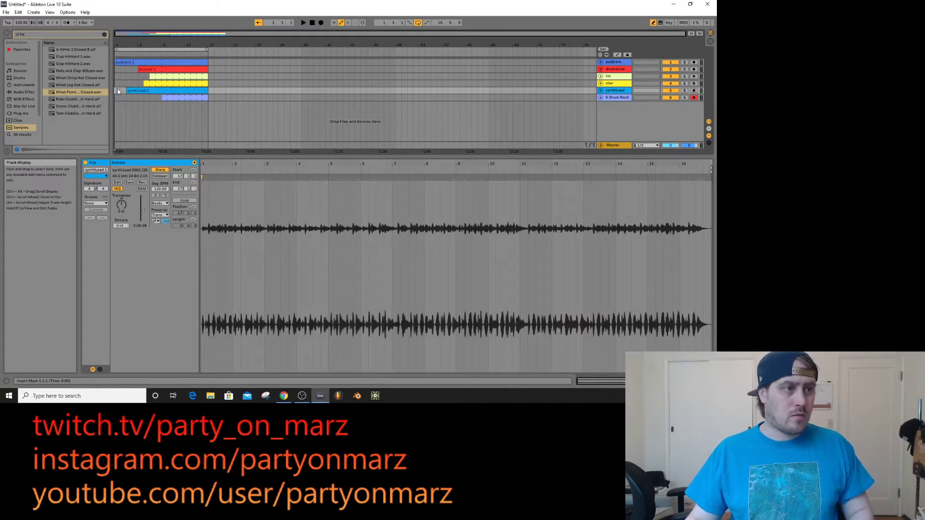
- Save the Live Set as cavernCrystals in the abletonProjectFiles2020 folder
key("ctrl+s")
key("ctrl+s")
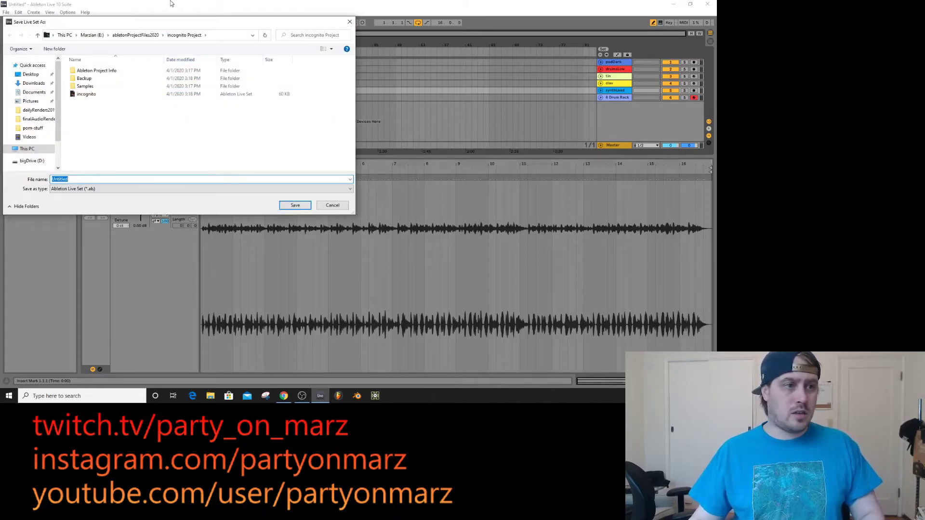
left_click(129, 36)
left_click(75, 179)
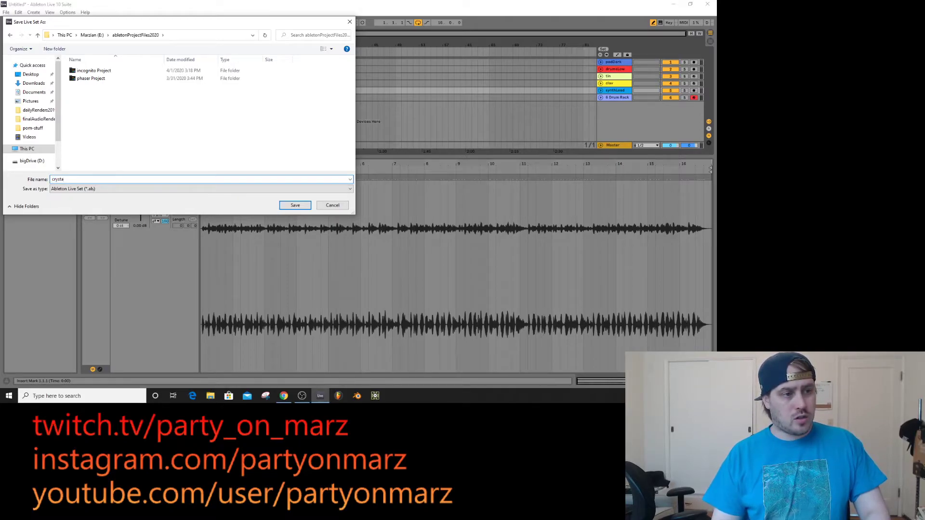
type("crystalCavern")
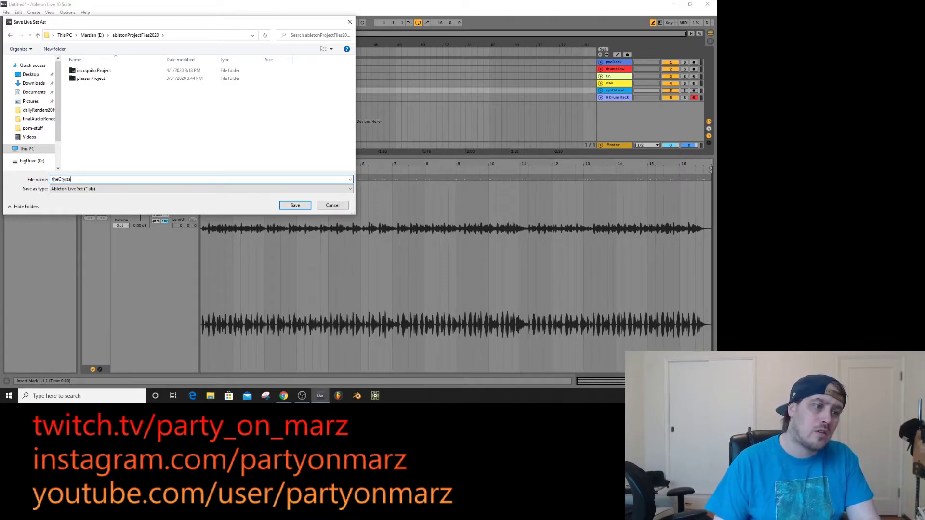
type("dcCrystal")
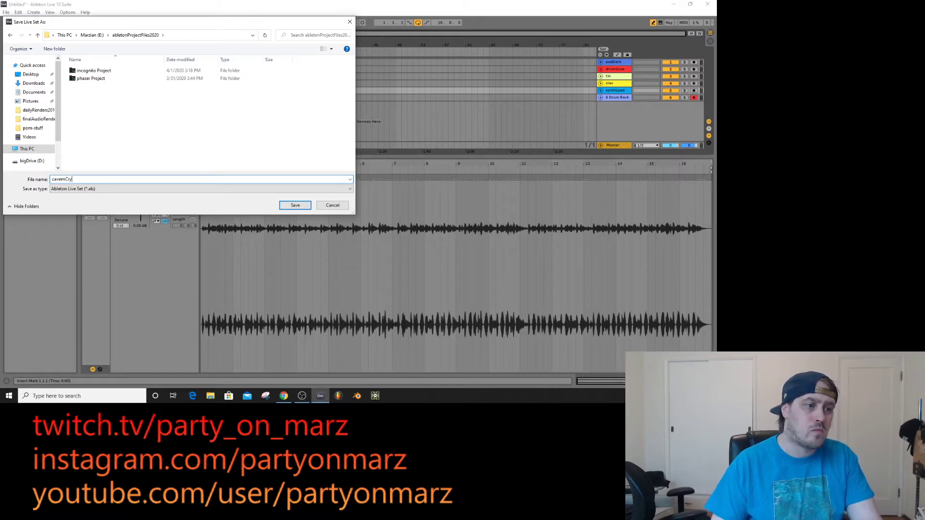
type("rystals")
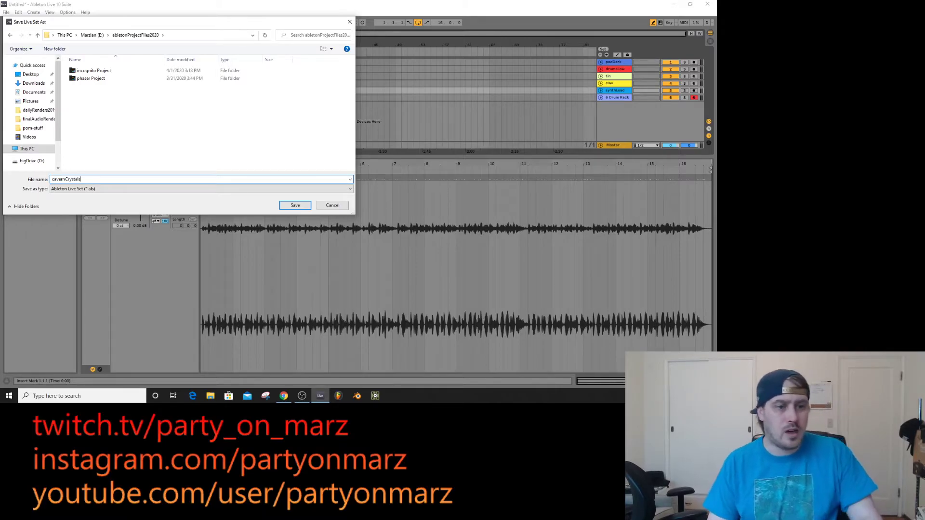
key("Return")
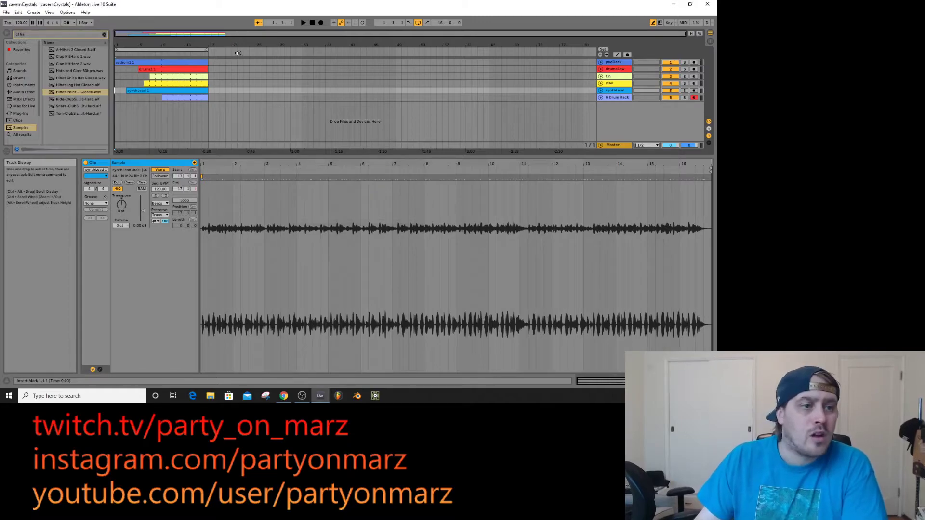
- Play the arrangement from the beginning and disarm recording on the hi-hat drum rack track
key("space")
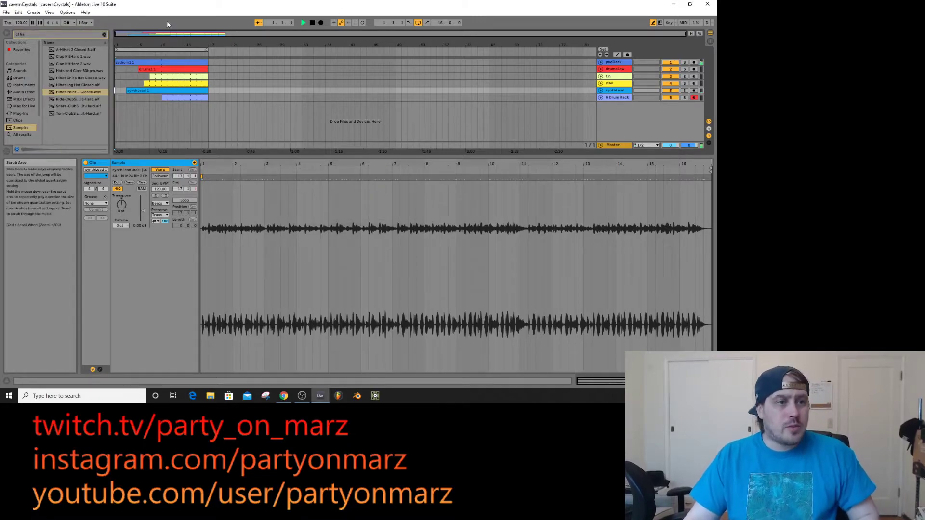
key("Tab")
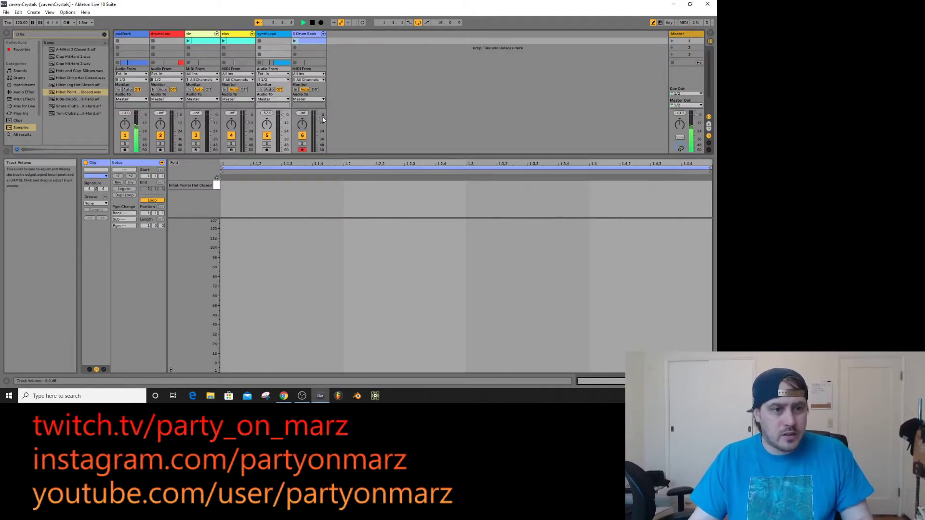
left_click(302, 150)
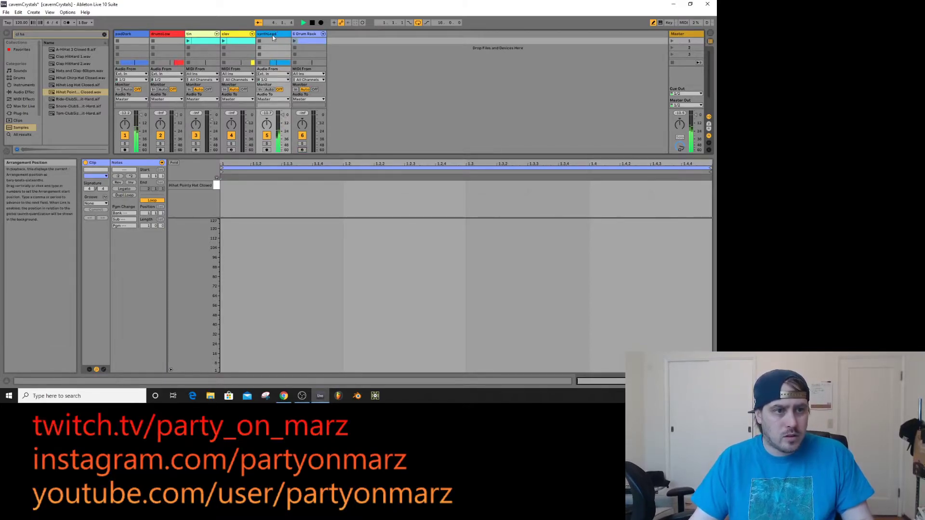
- Raise the Saturator drive on the synthLead track while listening, and stop playback back in the arrangement
key("shift+Tab")
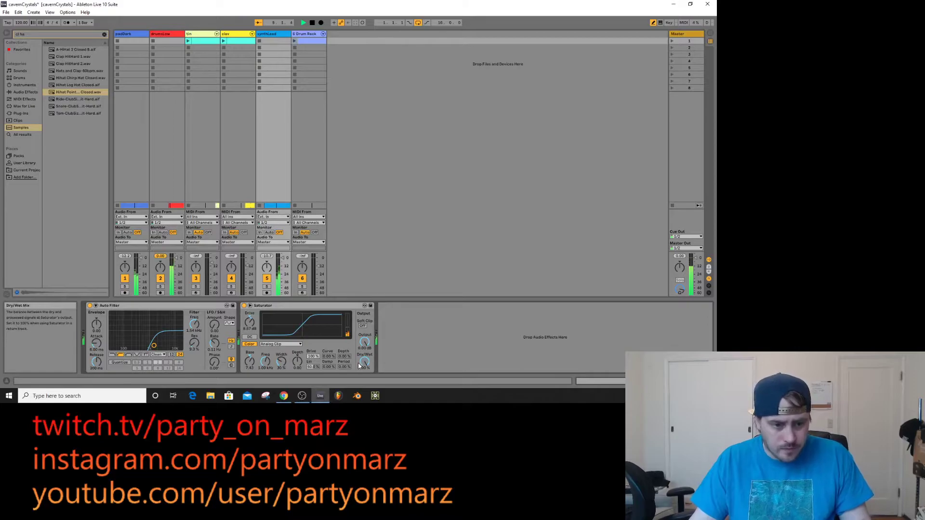
left_click_drag(249, 322, 249, 313)
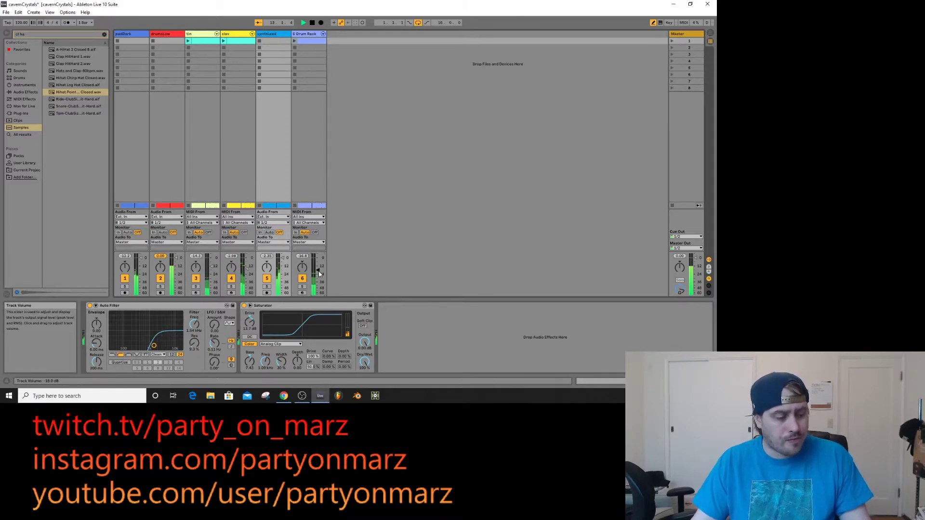
key("Tab")
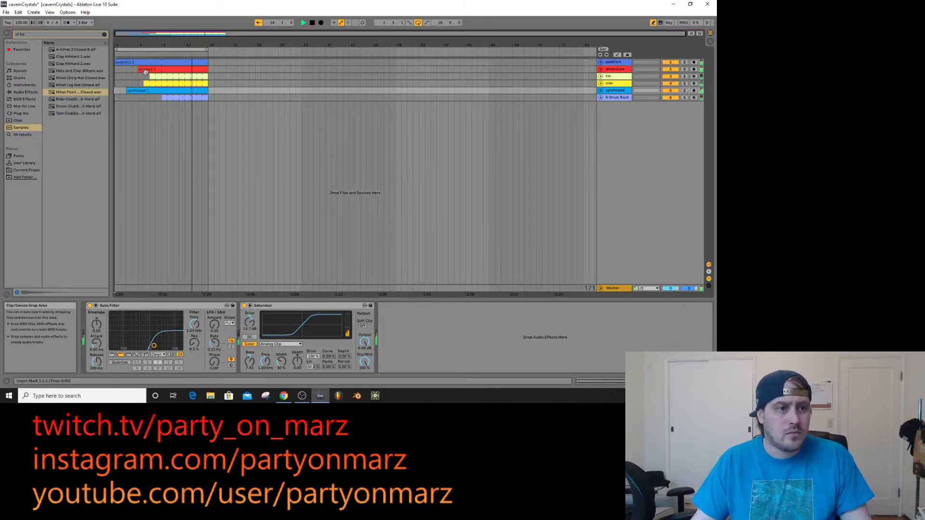
key("space")
left_click_drag(207, 109, 23, 20)
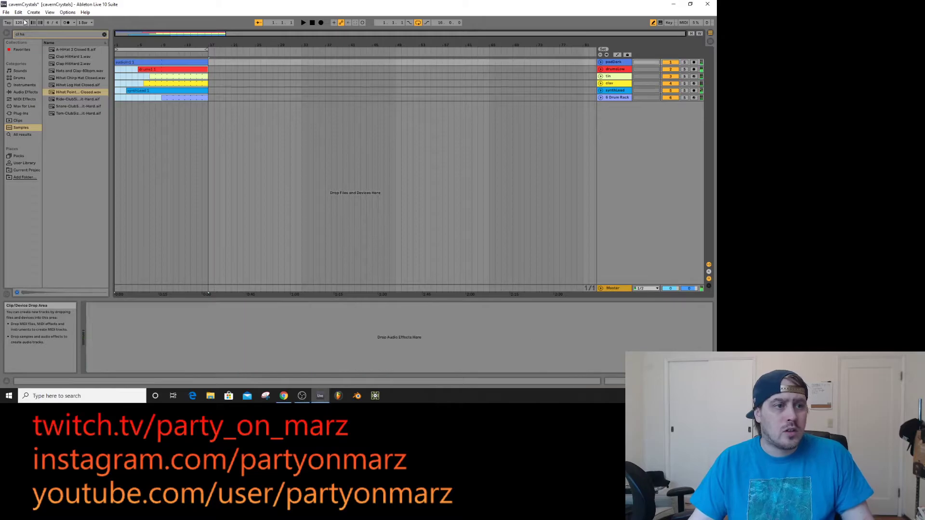
key("ctrl+shift+r")
key("ctrl+shift+r")
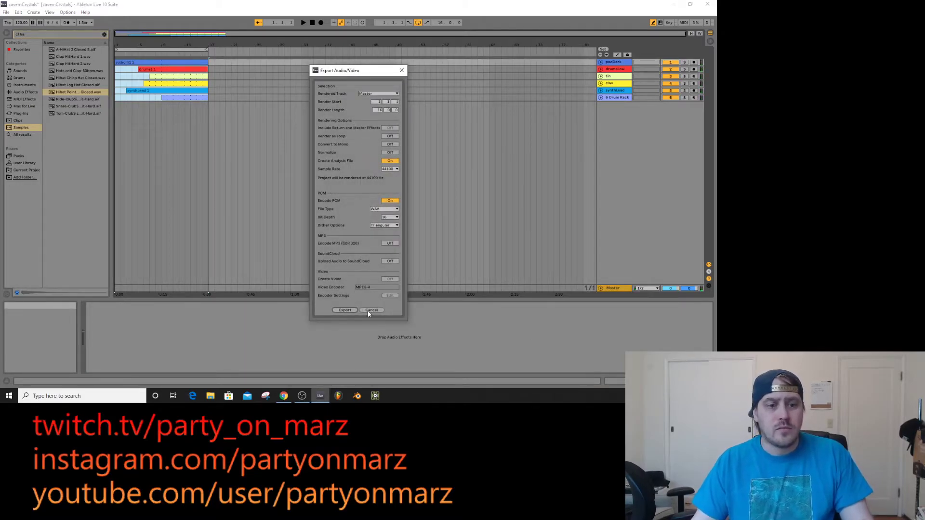
left_click(369, 311)
left_click(14, 70)
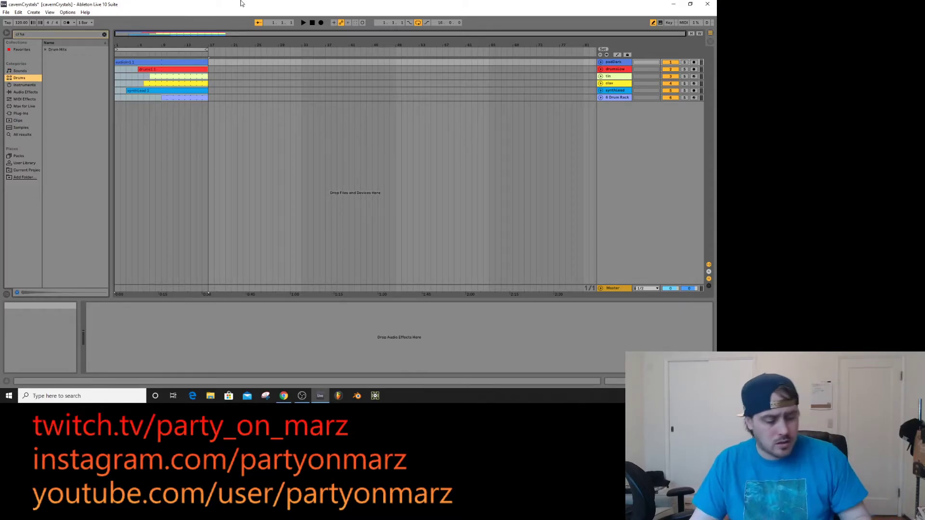
- Save the set and search the audio effects for "master" with the Master track's devices shown
key("ctrl+s")
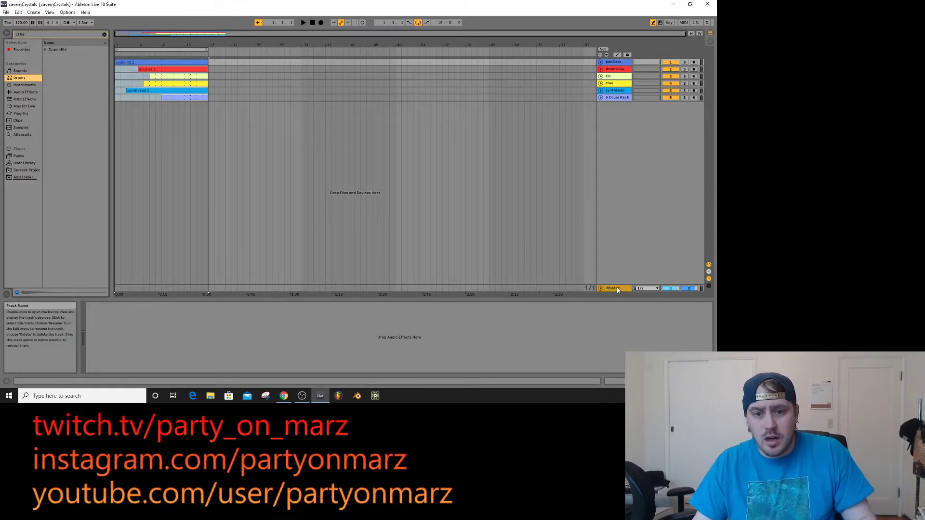
left_click(616, 288)
left_click(104, 34)
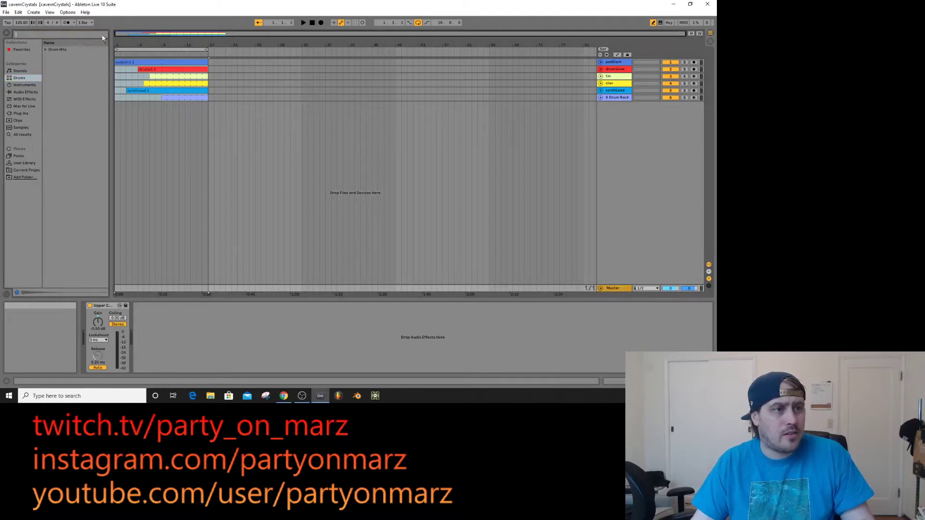
left_click(23, 89)
left_click(48, 35)
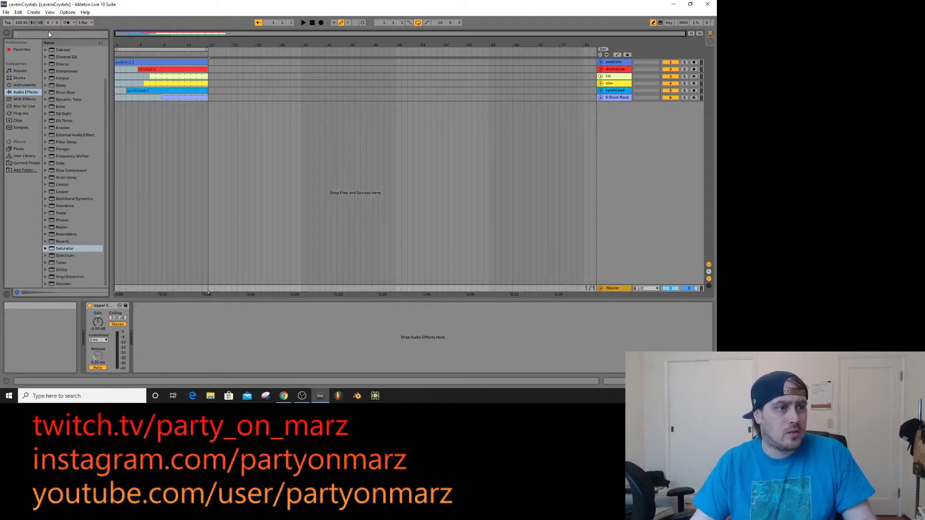
type("master")
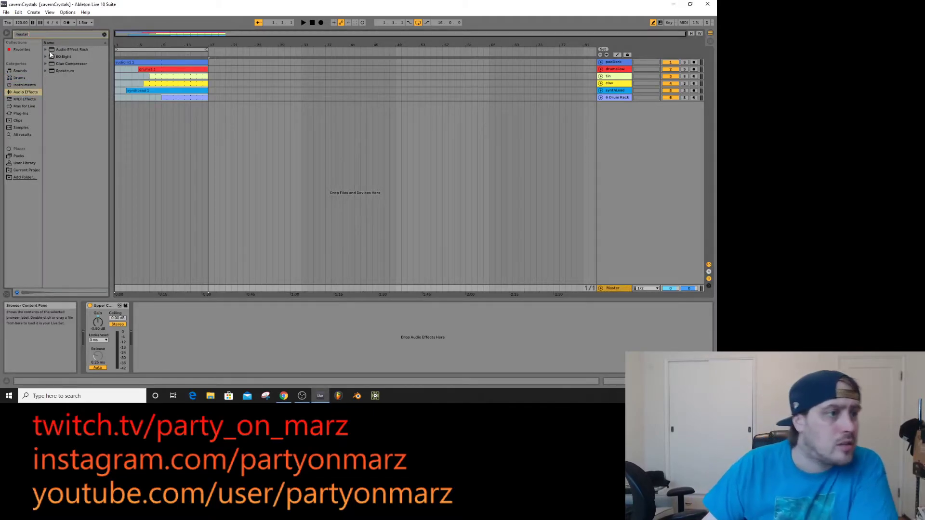
- Expand the Mixing & Mastering presets of the Audio Effect Rack and widen the browser to read their full names
left_click(46, 49)
left_click(49, 57)
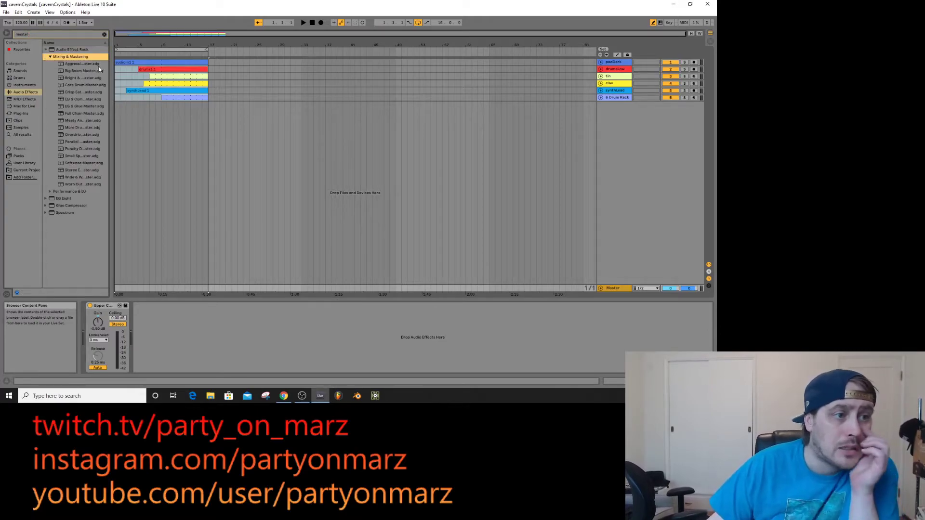
left_click_drag(110, 62, 340, 67)
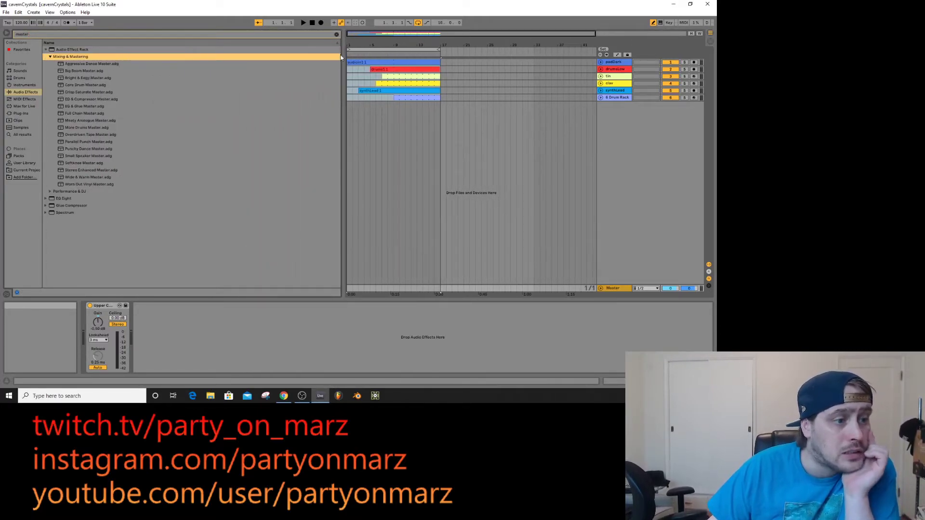
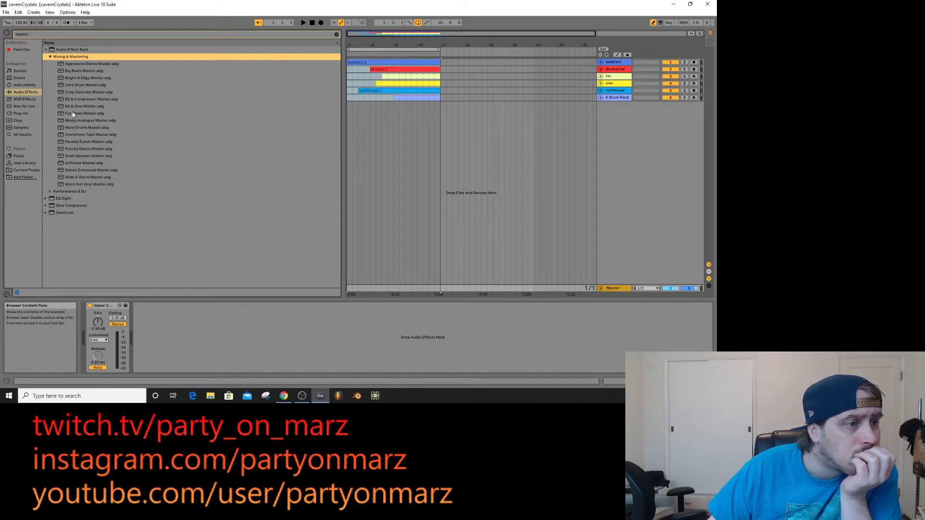
- Load the Full Chain Master preset onto the Master track before its limiter and review the rack's devices during playback
mouse_move(73, 114)
left_mouse_down()
mouse_move(83, 341)
mouse_move(93, 333)
left_mouse_up()
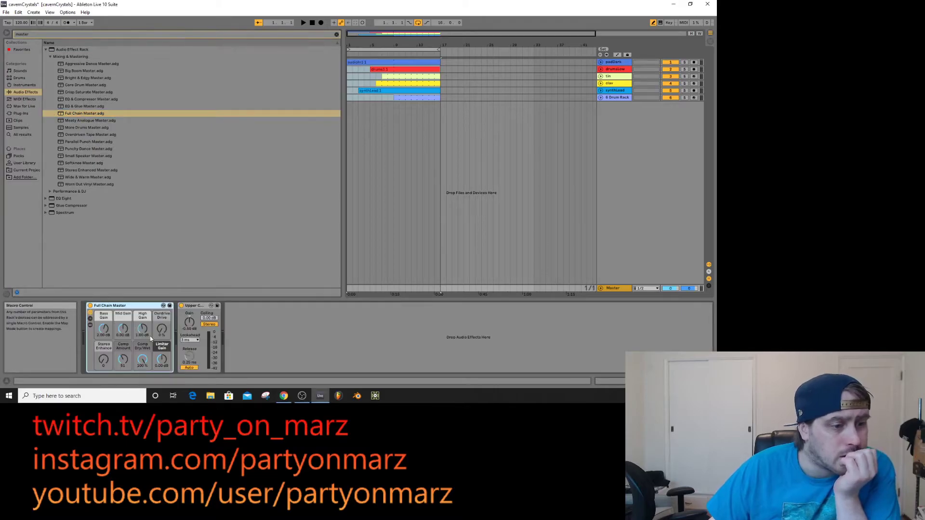
key("space")
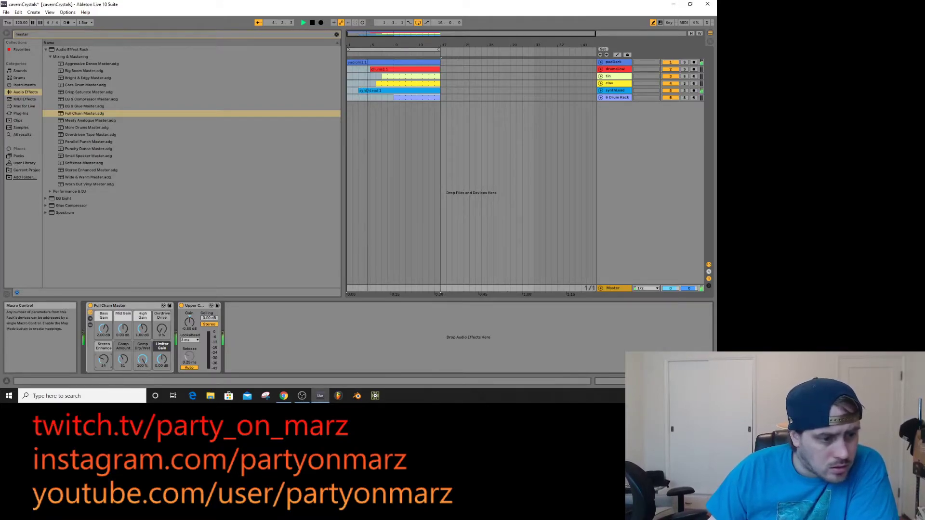
left_click(90, 325)
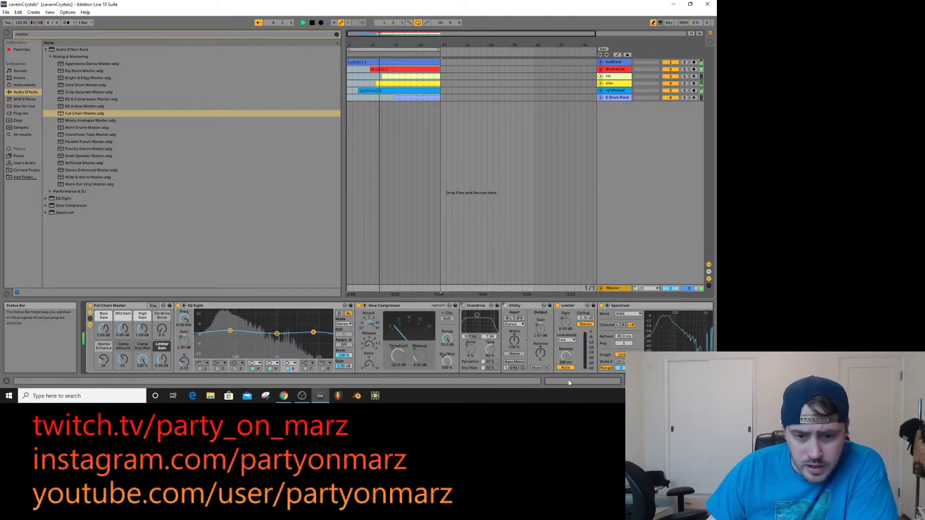
left_click_drag(655, 381, 680, 381)
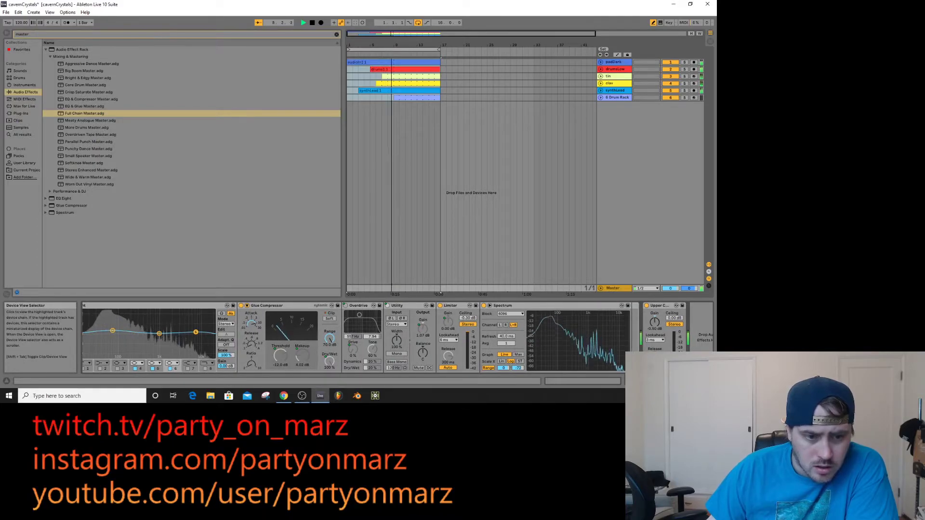
scroll(351, 337, "left", 1)
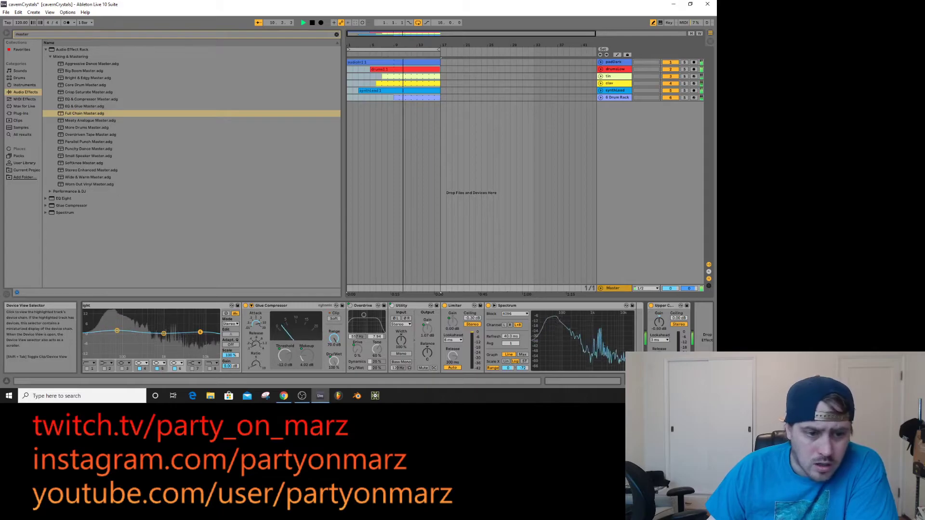
scroll(352, 337, "left", 2)
scroll(588, 346, "left", 10)
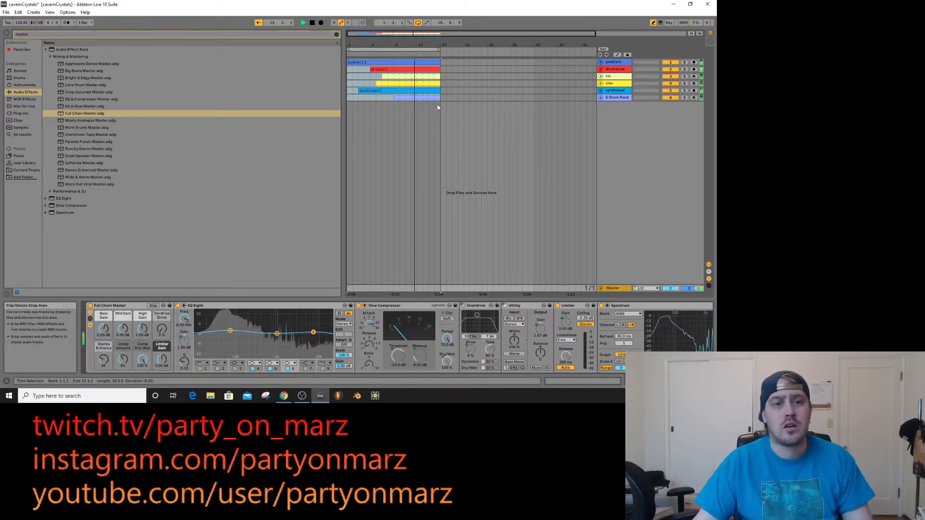
- Stop playback and export the whole arrangement as a WAV file named 4-3-20-cavernCrystals in the finalAudioRenders2020 folder
left_click_drag(343, 91, 161, 92)
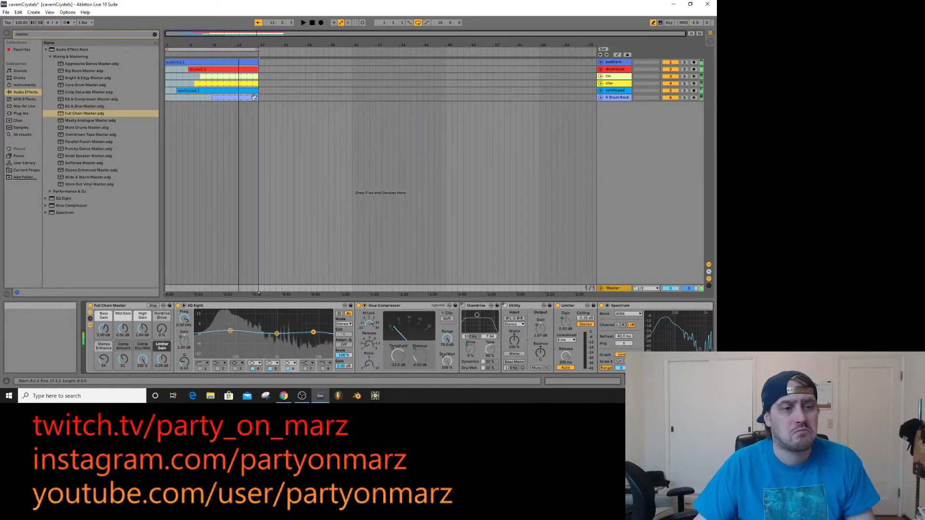
key("space")
left_click_drag(263, 115, 125, 15)
key("ctrl+shift+r")
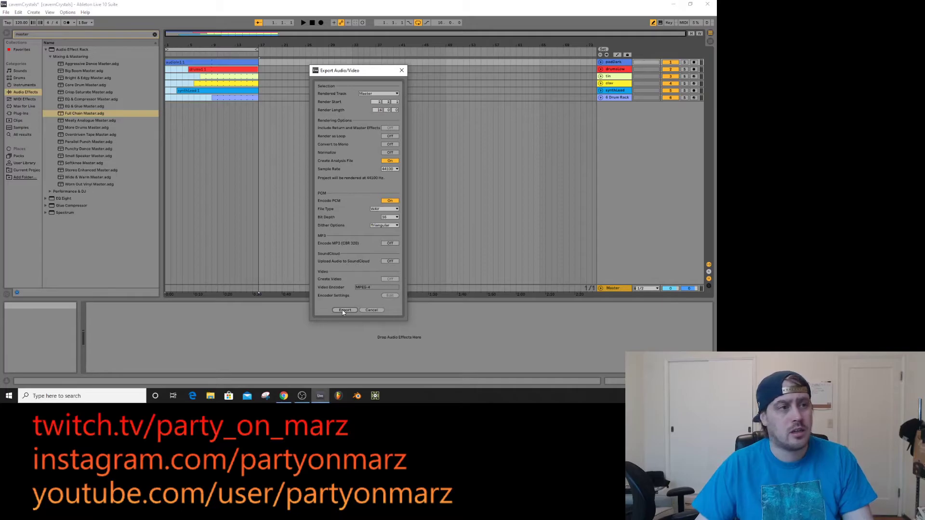
left_click(344, 310)
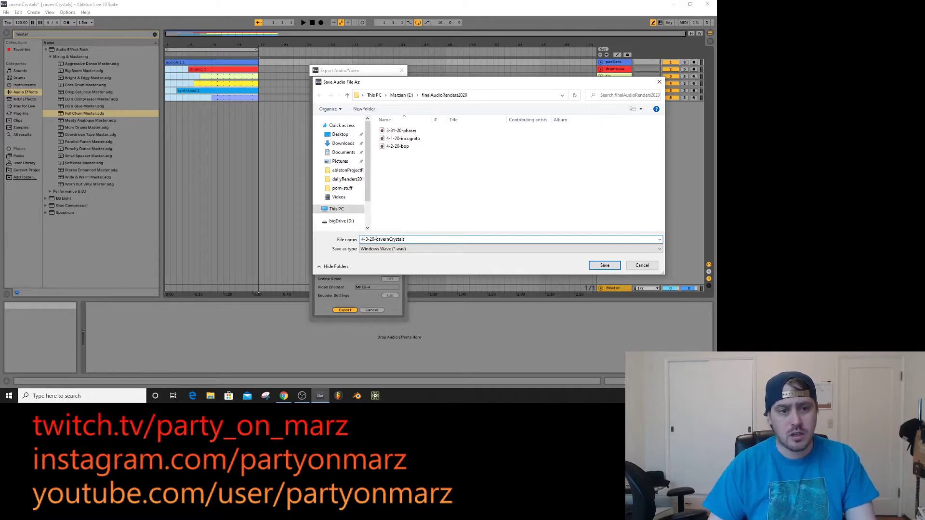
type("4-3-20-")
key("Return")
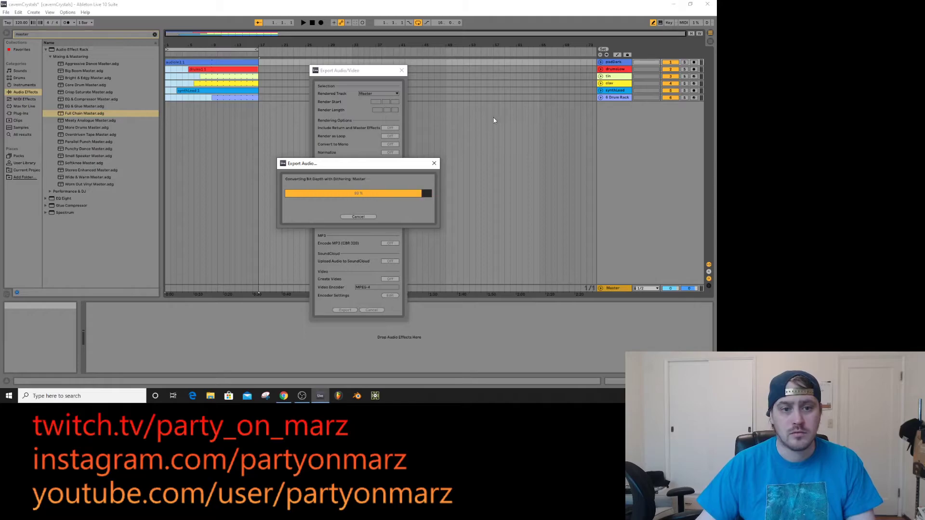
- Close Ableton Live, saving the changes to the set, and launch Blender
left_click(716, 4)
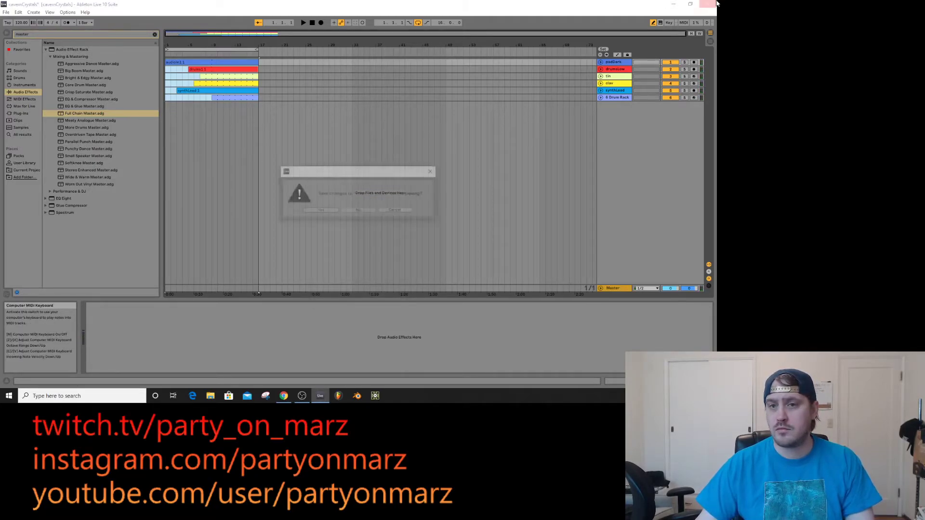
left_click(309, 208)
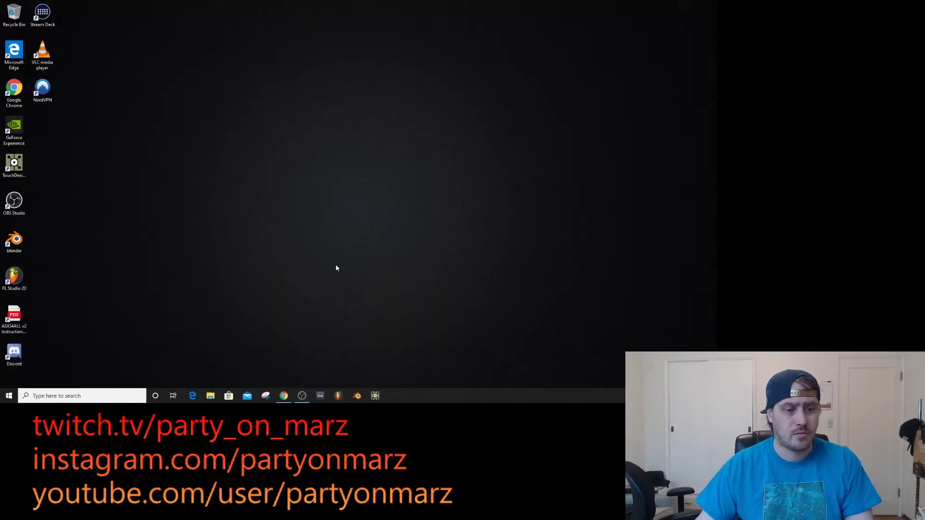
left_click(361, 398)
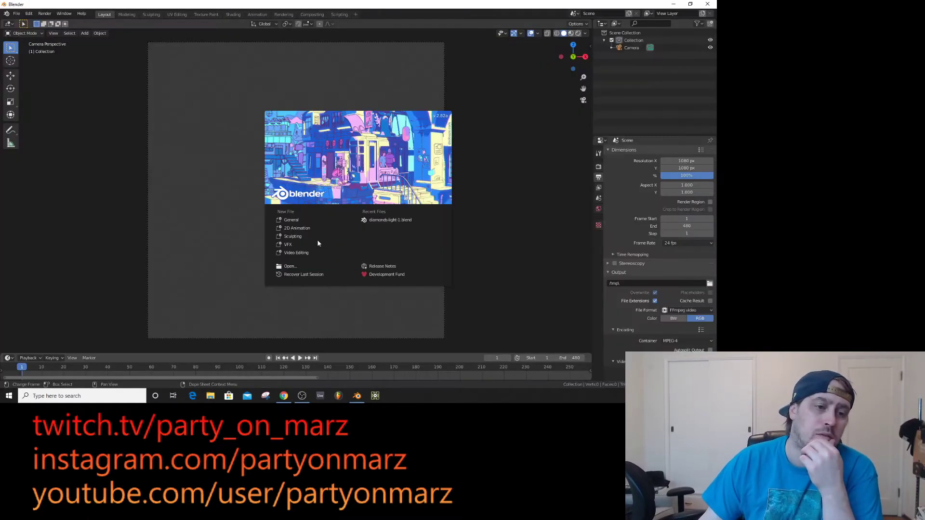
- Start a new General file and add an ico sphere mesh at the scene's centre
left_click(299, 220)
mouse_move(402, 159)
left_mouse_down()
mouse_move(371, 172)
mouse_move(398, 164)
left_mouse_up()
key("KP_0")
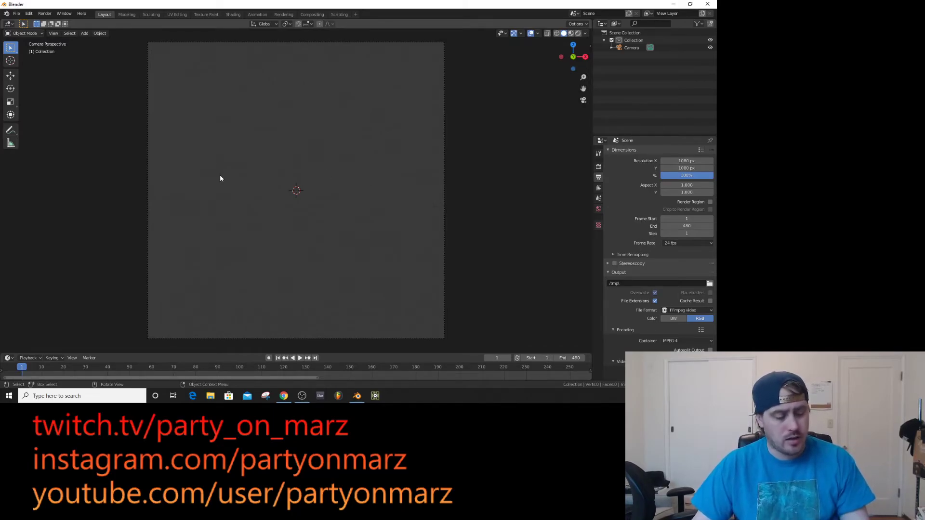
key("shift+a")
mouse_move(282, 177)
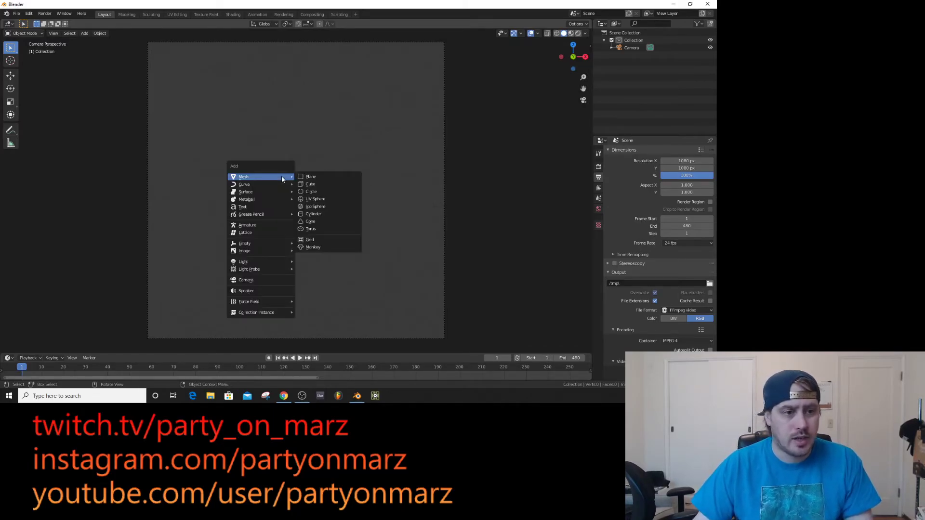
left_click(323, 206)
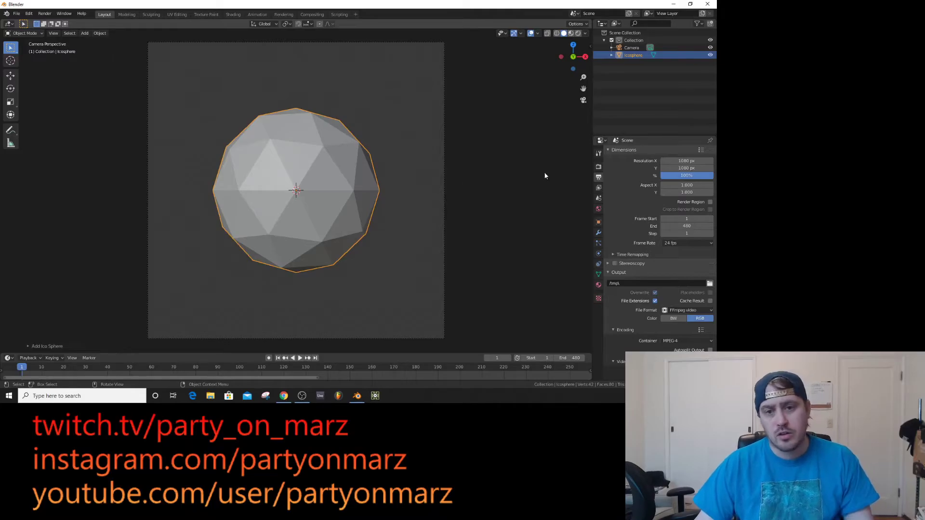
- Add a Decimate modifier to the ico sphere and lower its collapse ratio to about 0.3
left_click(599, 233)
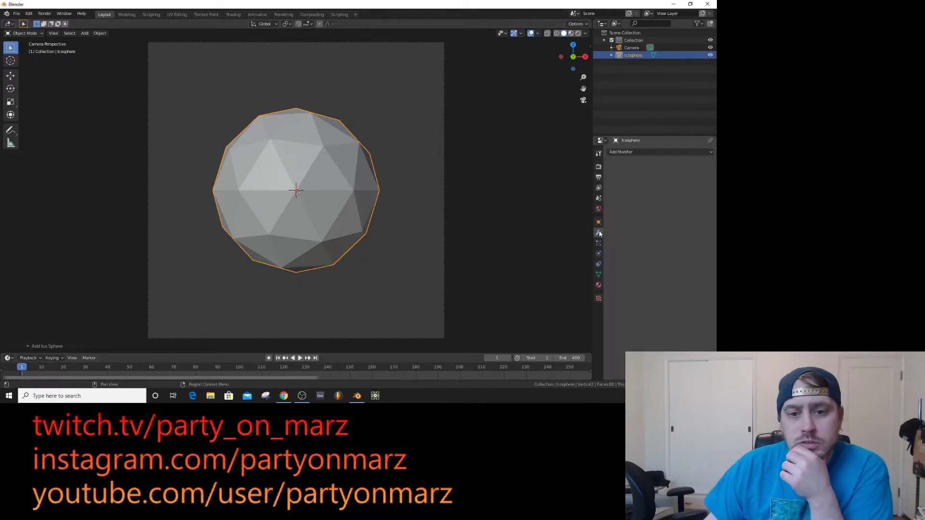
left_click(637, 152)
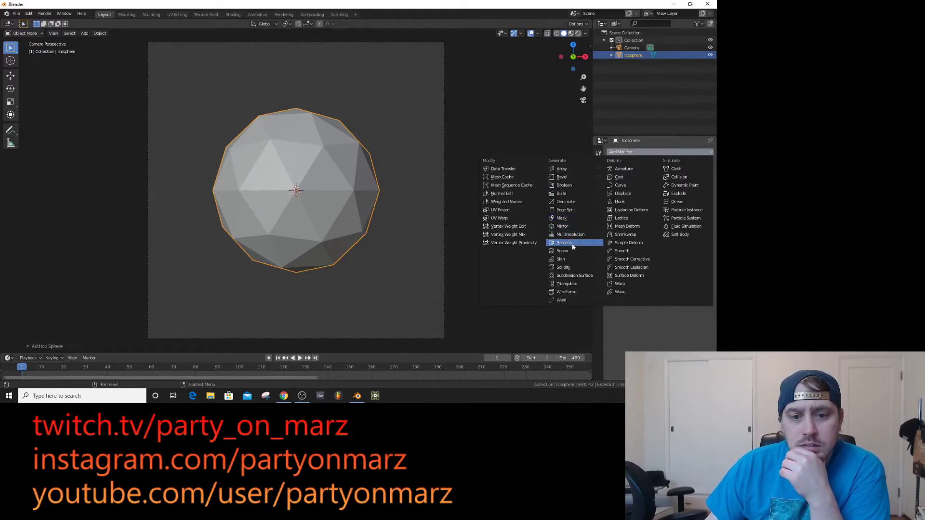
left_click(571, 201)
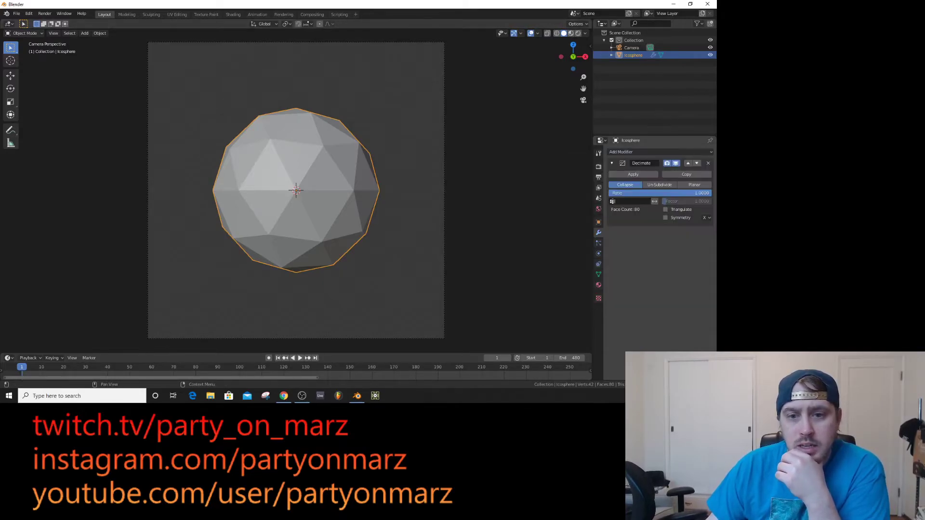
left_click_drag(698, 193, 639, 192)
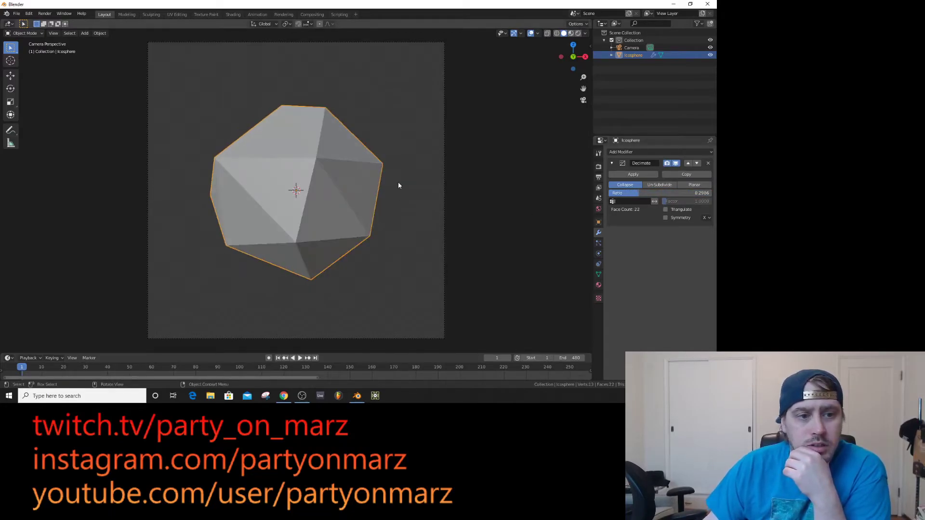
- Open the ico sphere for mesh editing in the Modeling workspace and frame it up close
left_click_drag(397, 182, 361, 171)
left_click(127, 15)
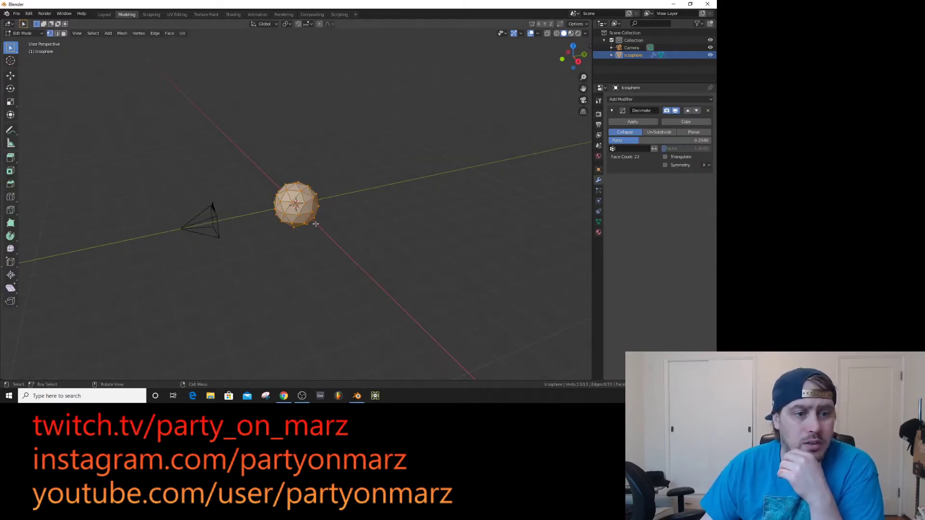
scroll(316, 224, "up", 8)
left_click_drag(316, 224, 327, 205)
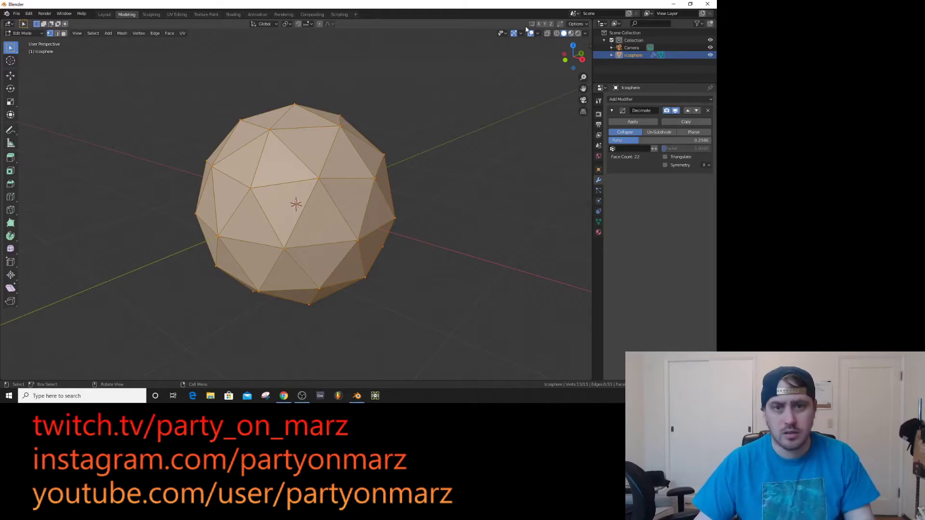
- Preview the ico sphere in rendered shading, then return to solid shading and stay in Edit Mode
left_click(578, 34)
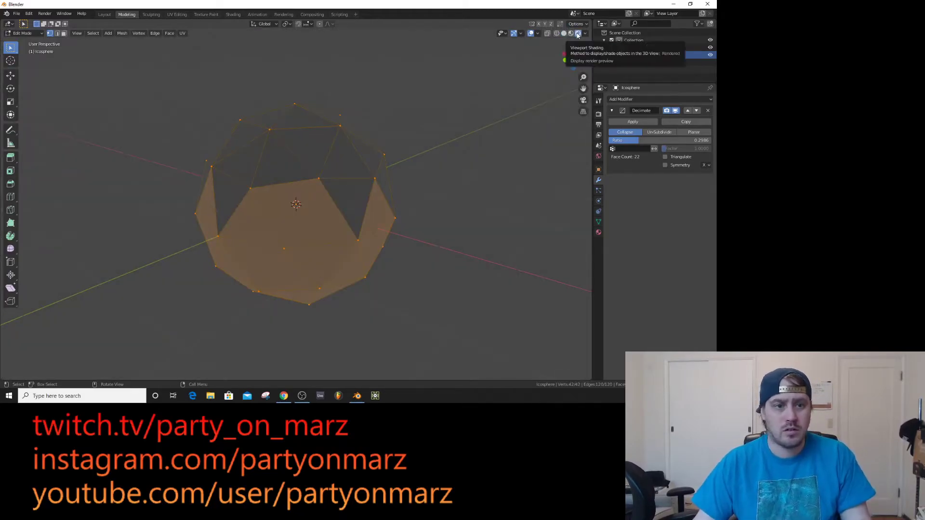
left_click(564, 34)
left_click_drag(309, 169, 289, 145)
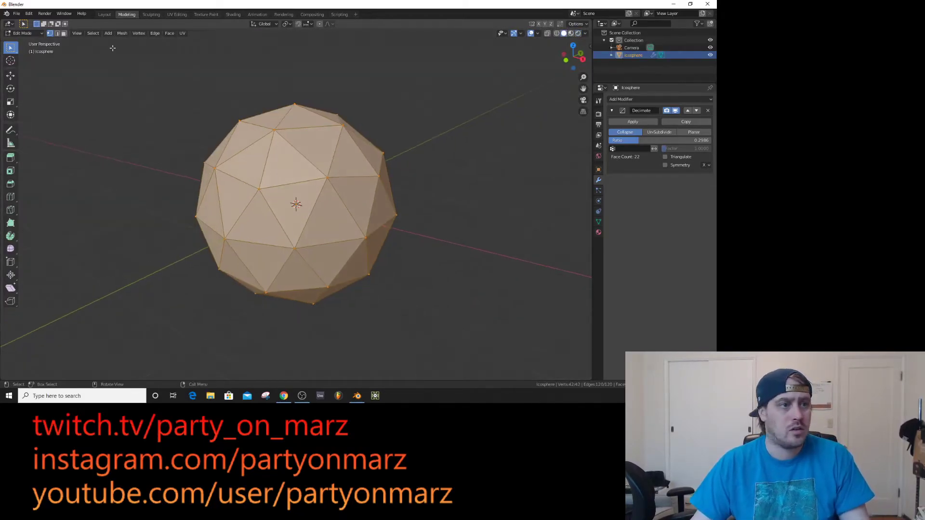
key("Tab")
key("Tab")
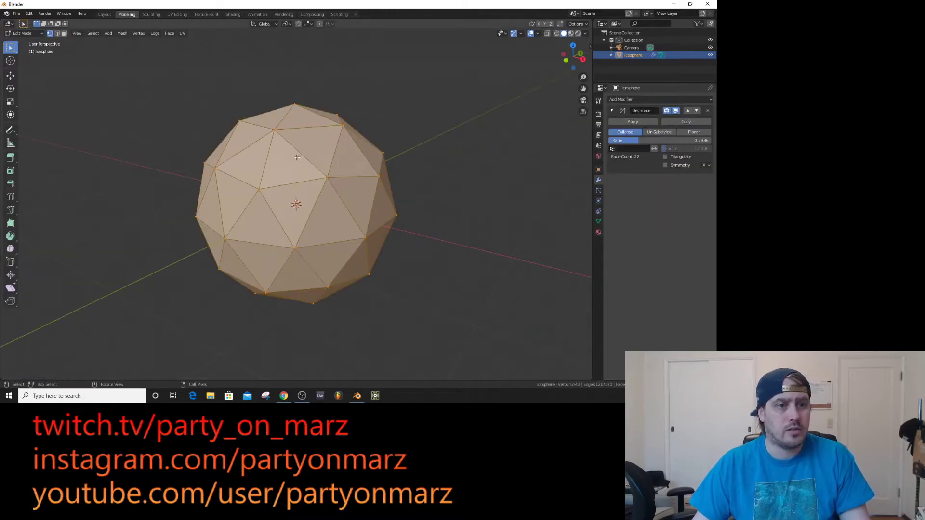
- Stretch the ico sphere's upper-right vertex cluster outward into a long spike and raise the upper-left cluster
key("alt+a")
left_click_drag(387, 99, 301, 158)
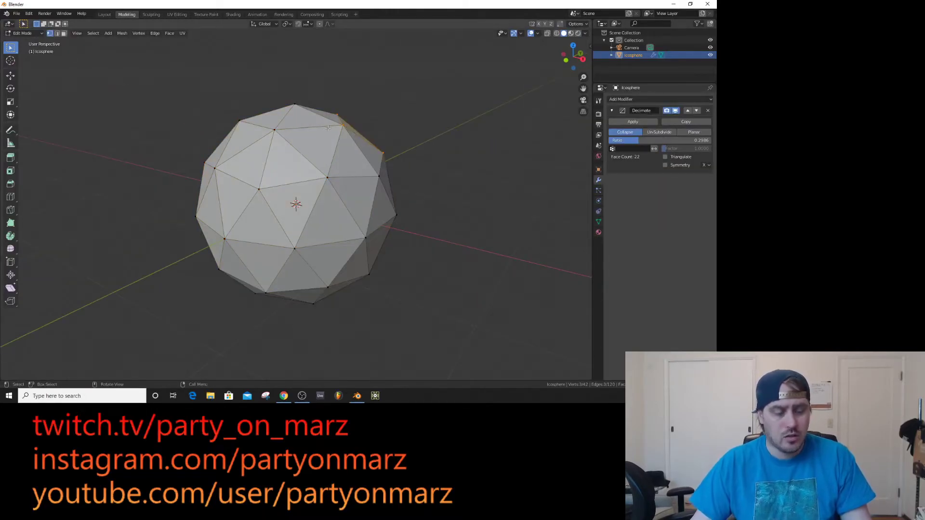
key("g")
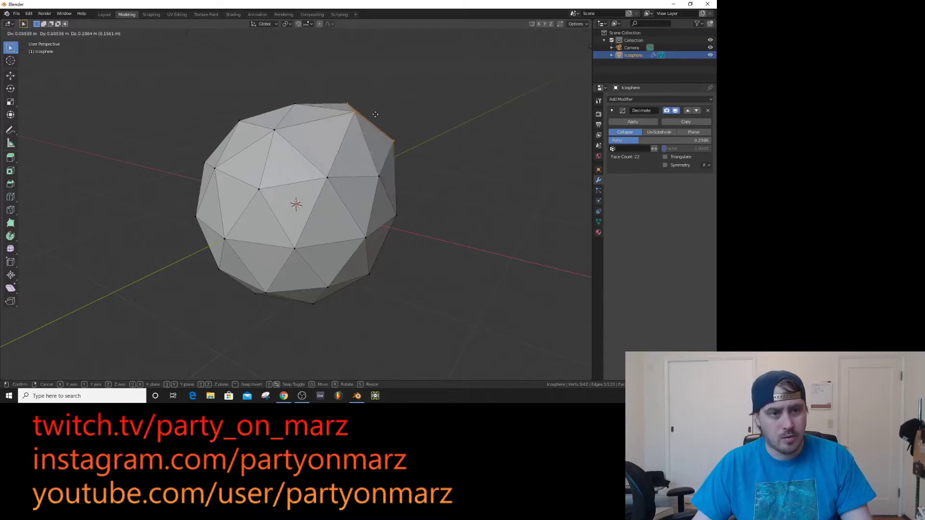
left_click(460, 71)
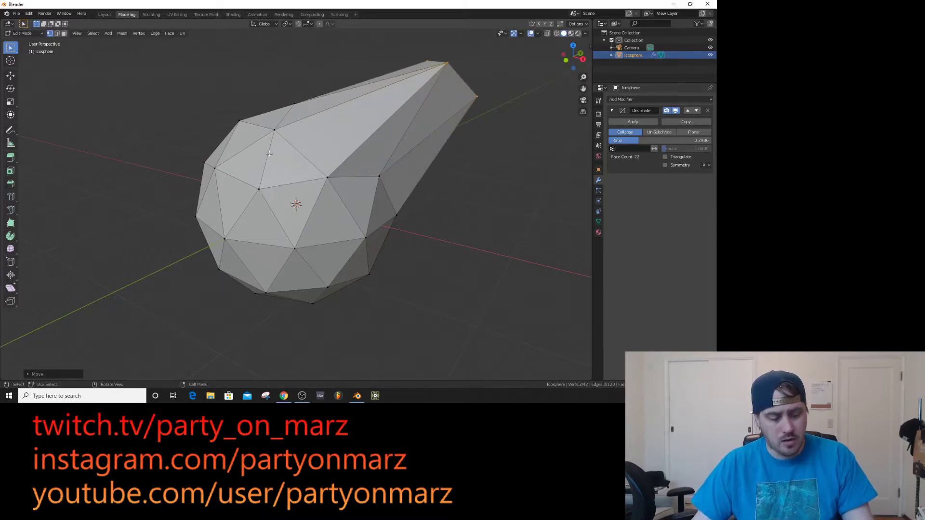
key("g")
left_click(260, 139)
left_click_drag(285, 62, 202, 171)
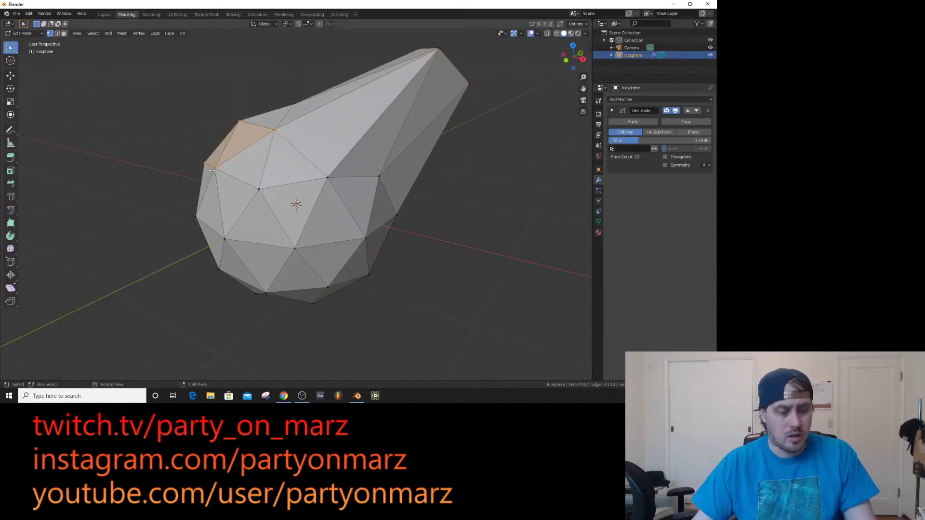
key("g")
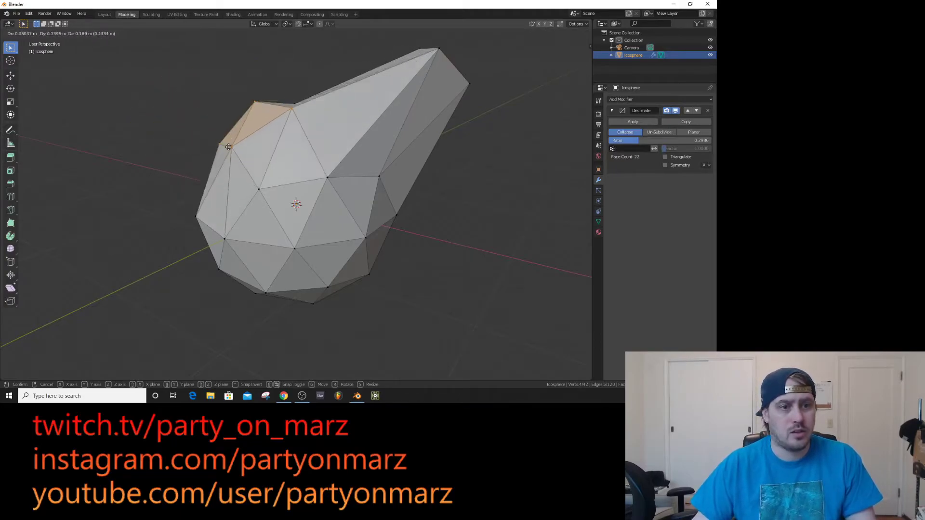
left_click(226, 129)
- From another side of the mesh, shift the middle band of vertices to the right and pull the lower cluster out to the left
left_click_drag(351, 208, 400, 189)
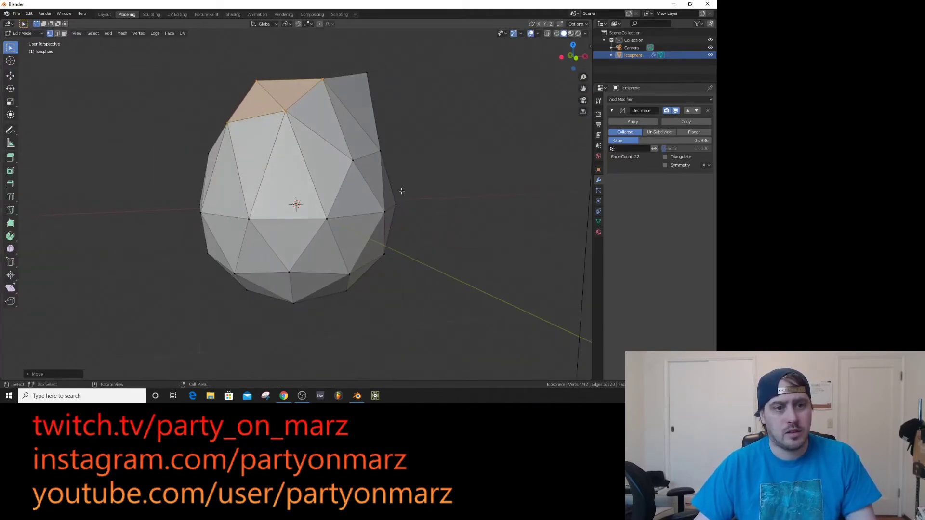
left_click_drag(425, 159, 174, 236)
key("g")
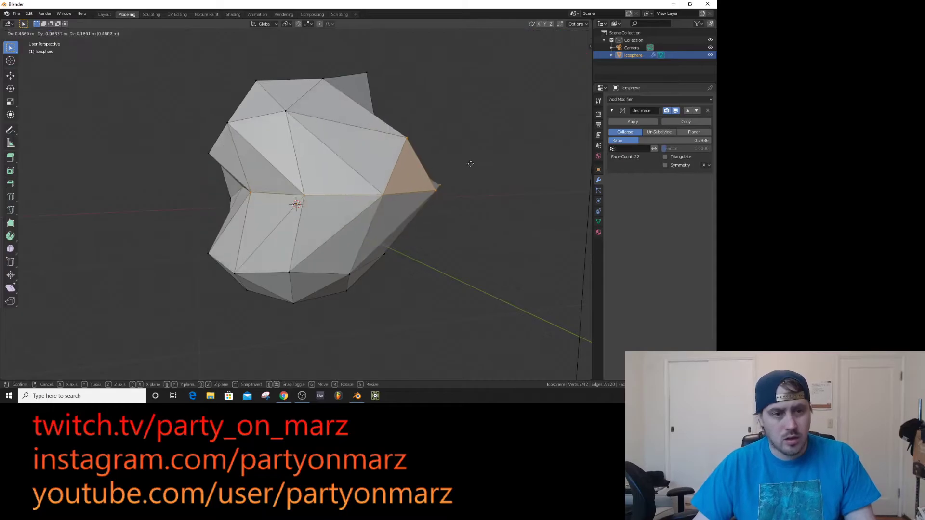
left_click(359, 206)
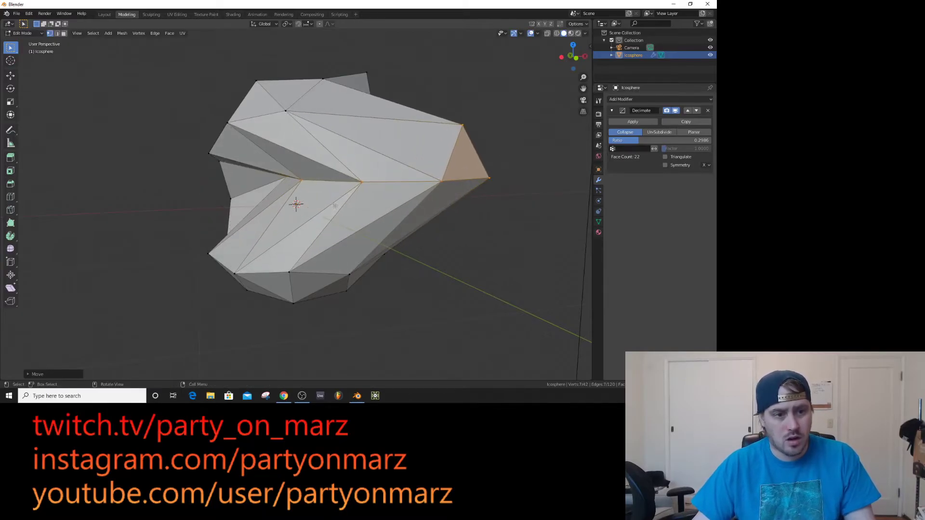
left_click_drag(299, 249, 201, 306)
key("g")
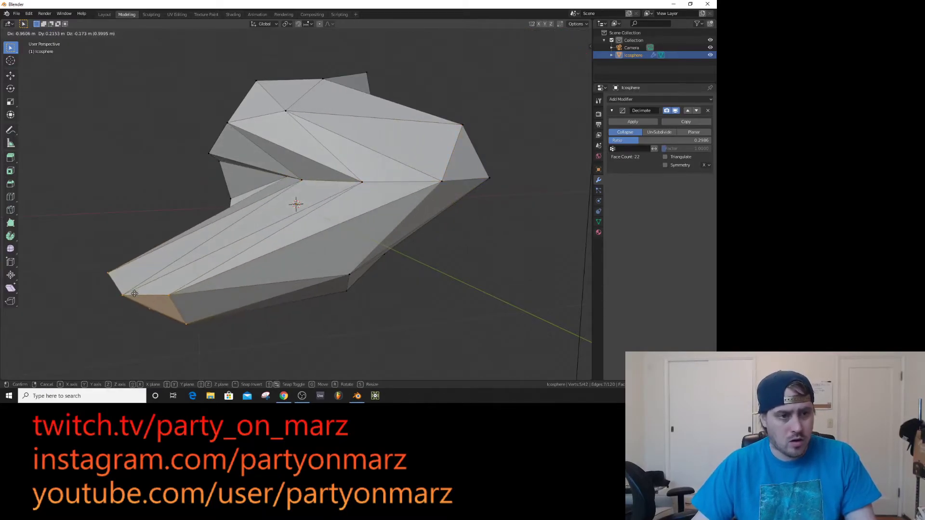
left_click(196, 304)
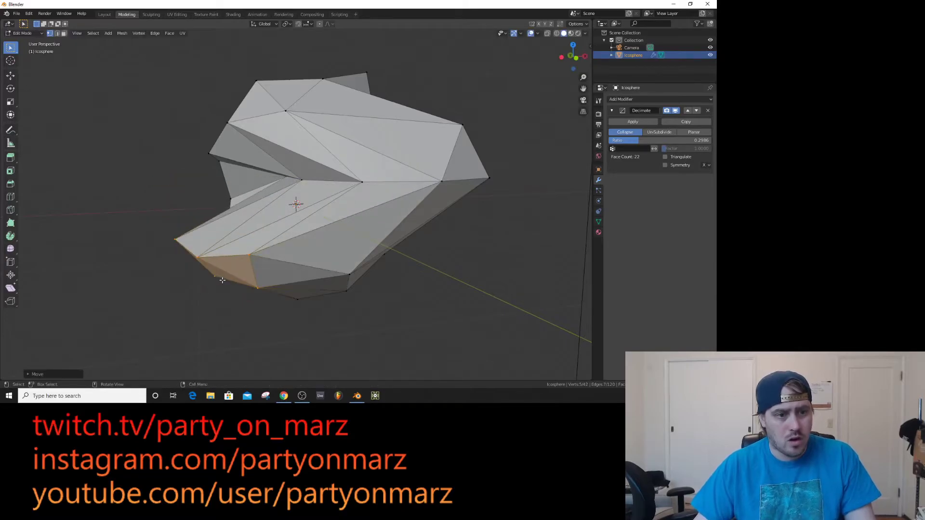
- Pull the lower-left vertex cluster farther down and outward, then stretch its outermost vertex left into a sharp point
key("g")
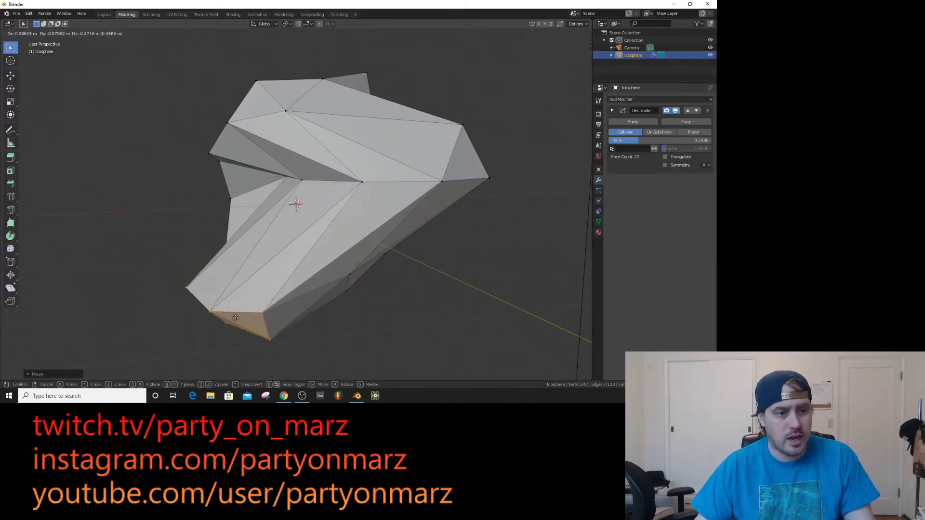
left_click(178, 301)
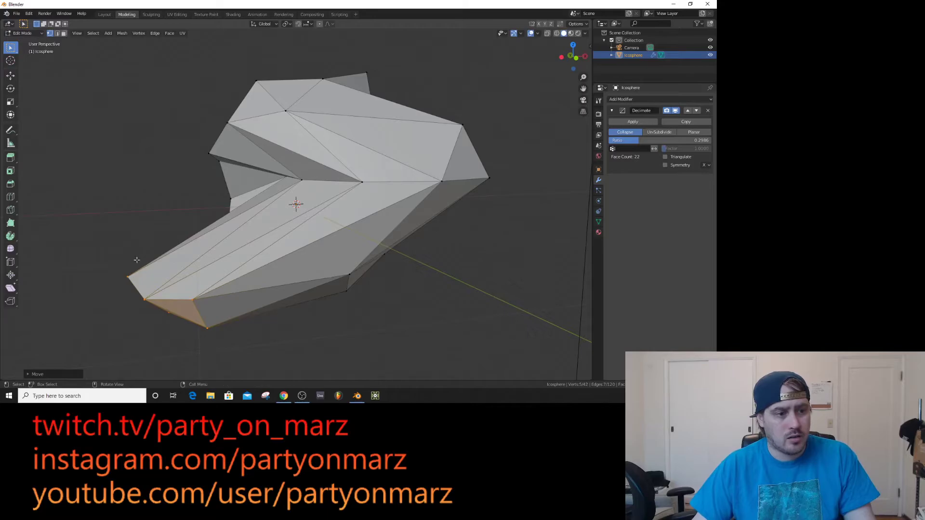
left_click(129, 279)
key("g")
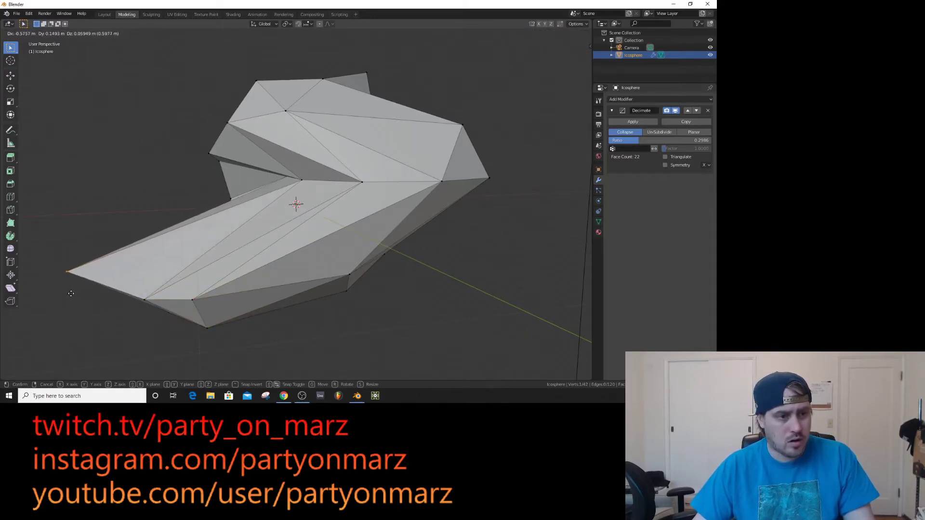
left_click(60, 280)
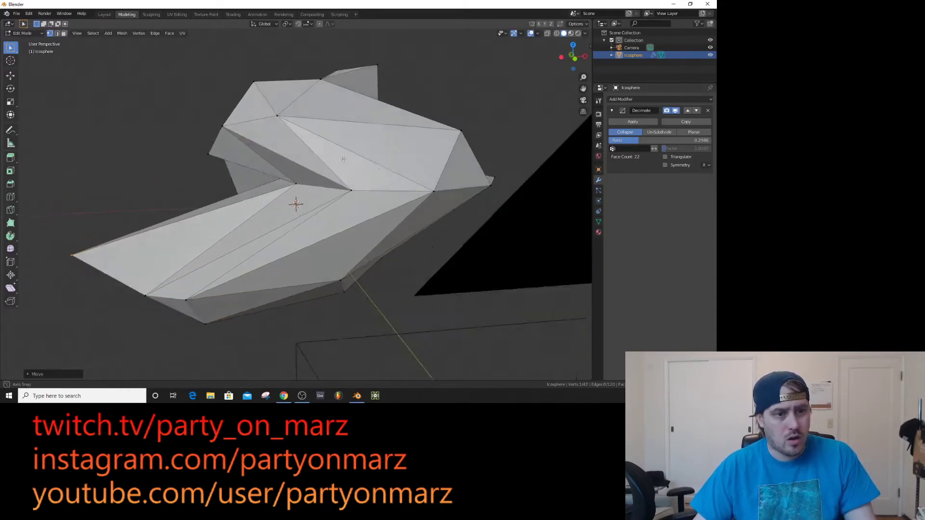
- From another side of the mesh, move the two vertices along the lower-front edge up and out to the left
left_click_drag(316, 220, 243, 294)
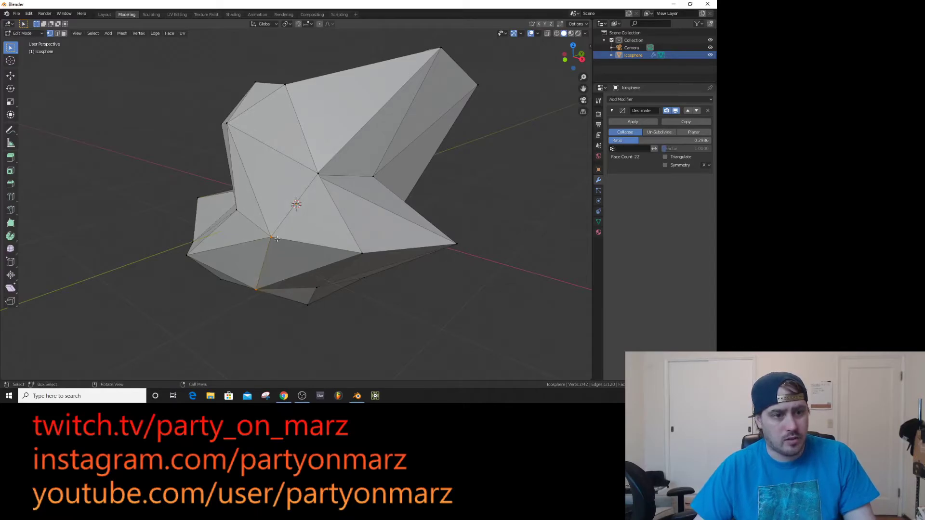
key("g")
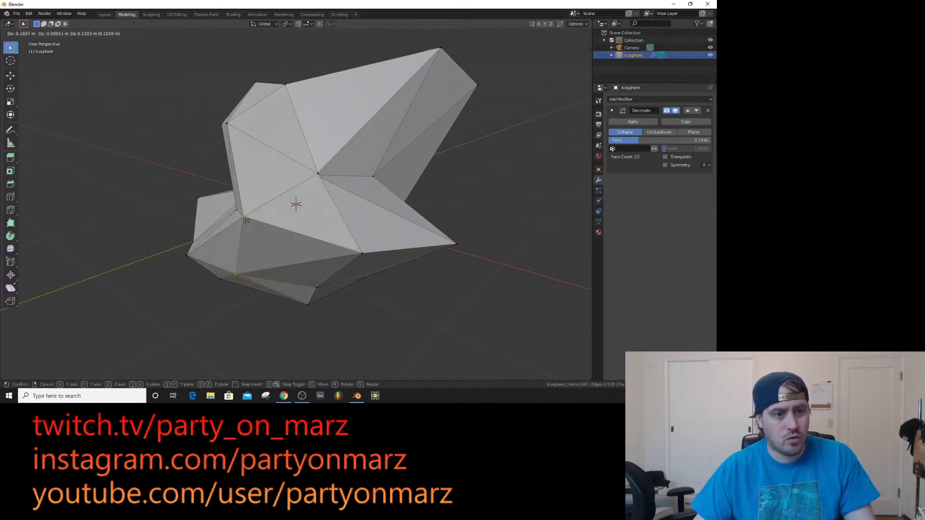
left_click(169, 174)
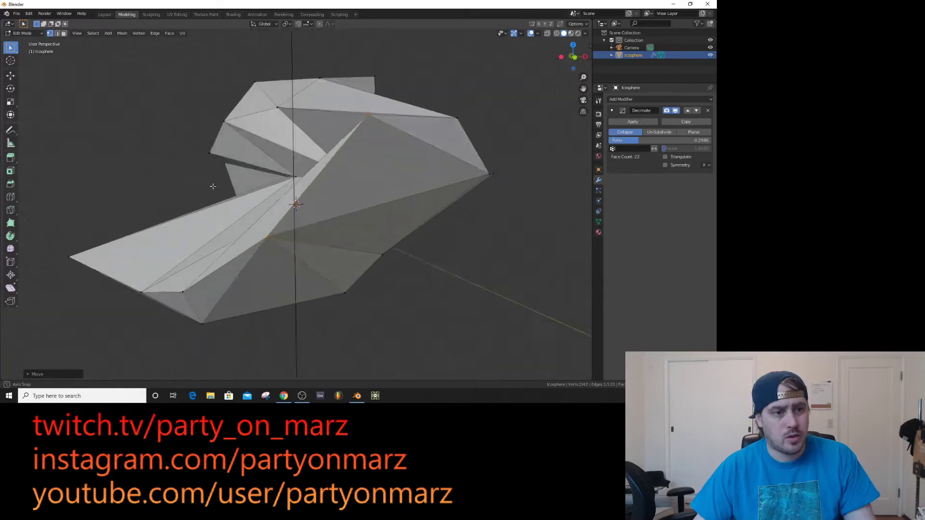
- In the camera view with solid shading, pull the pair of far-right vertices down and inward so they fit inside the frame
key("KP_0")
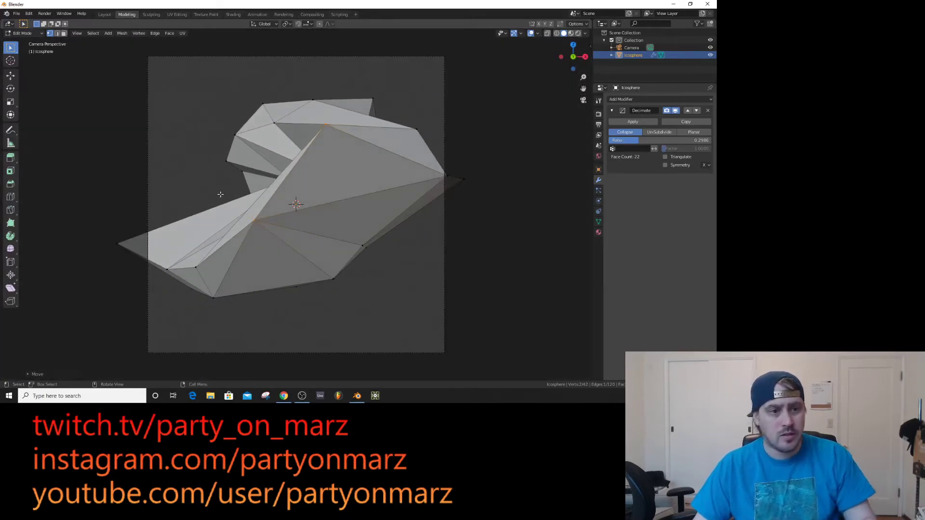
left_click(578, 34)
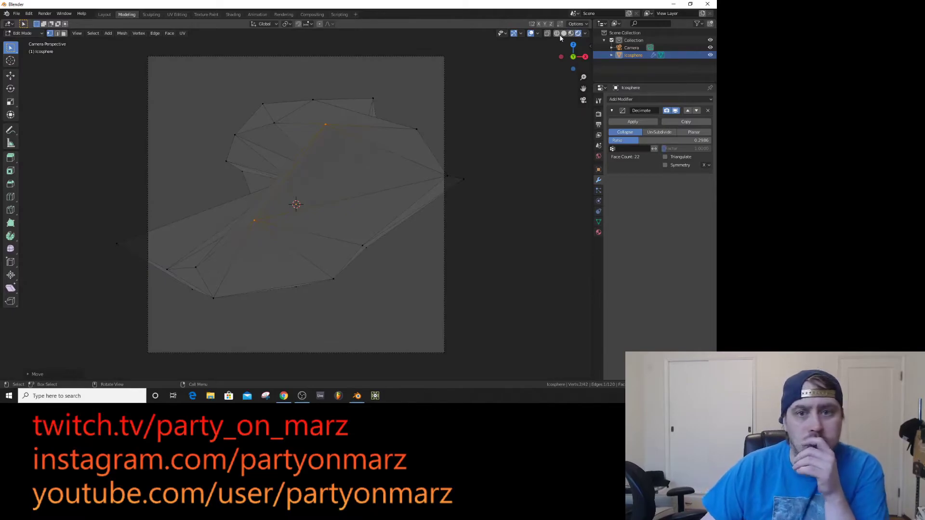
left_click(558, 36)
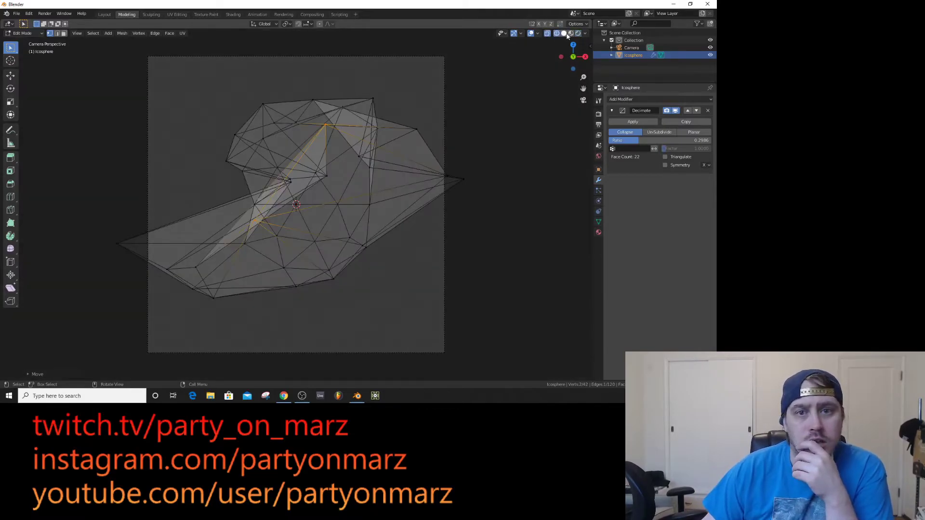
left_click(565, 33)
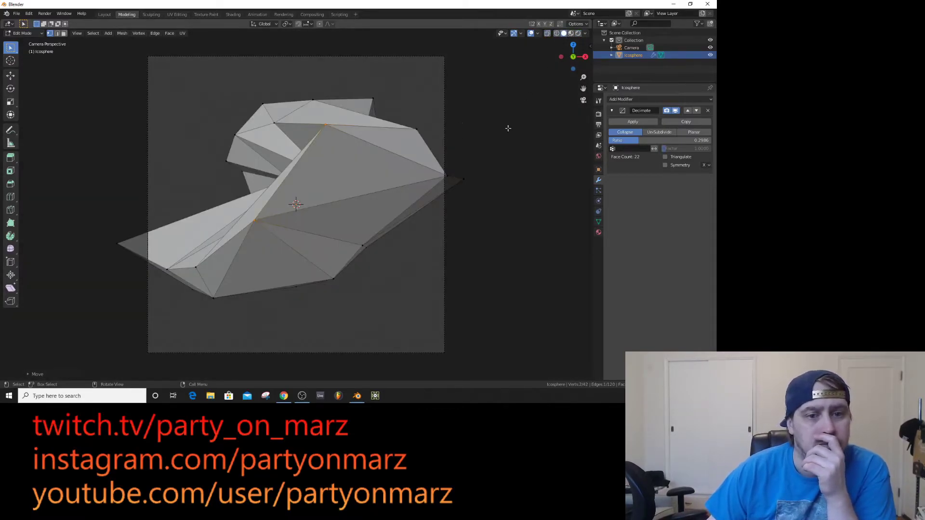
left_click_drag(508, 128, 427, 228)
key("g")
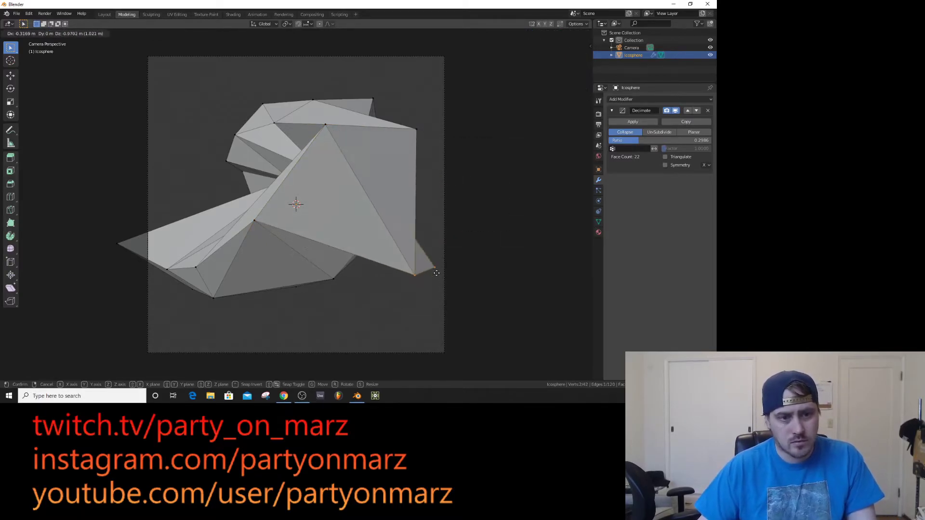
left_click(430, 240)
- Fold the lower-left tip vertices down and right beneath the mesh, and pull the lower-right vertex down and outward
left_click_drag(195, 181, 83, 316)
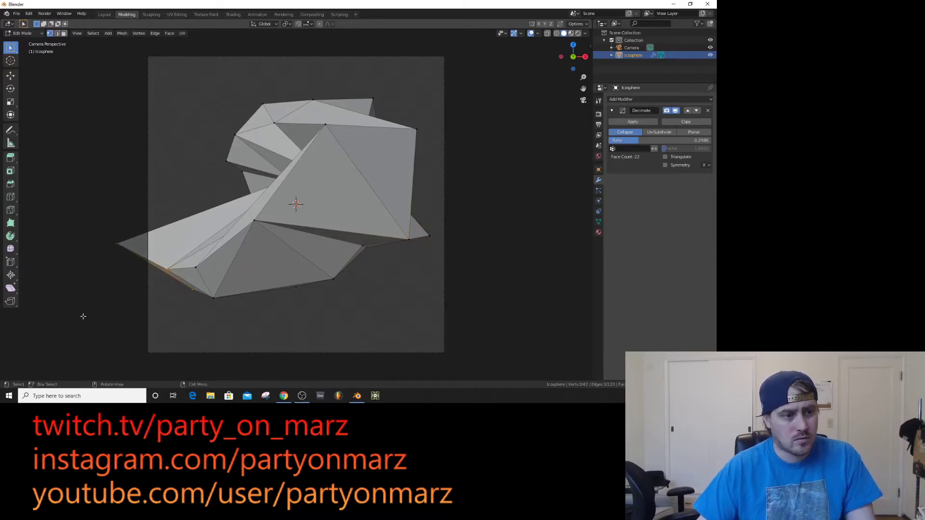
key("g")
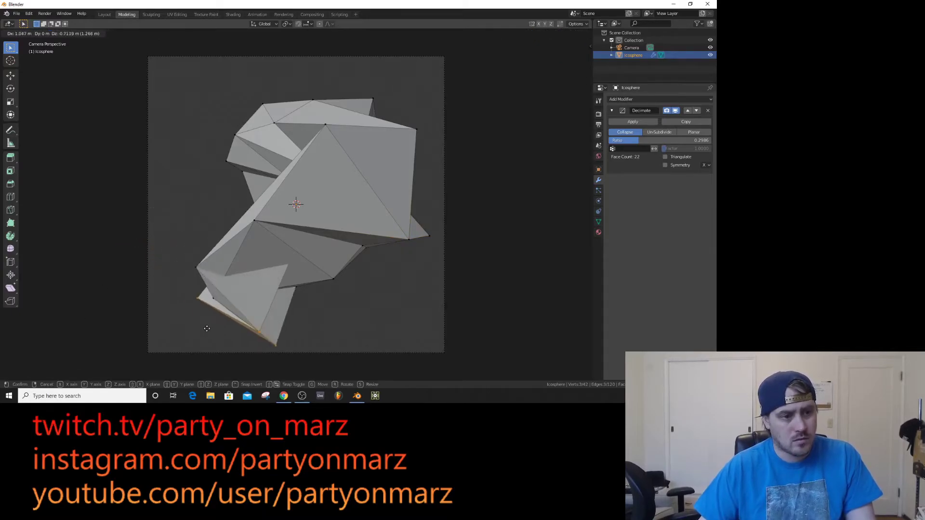
left_click(233, 322)
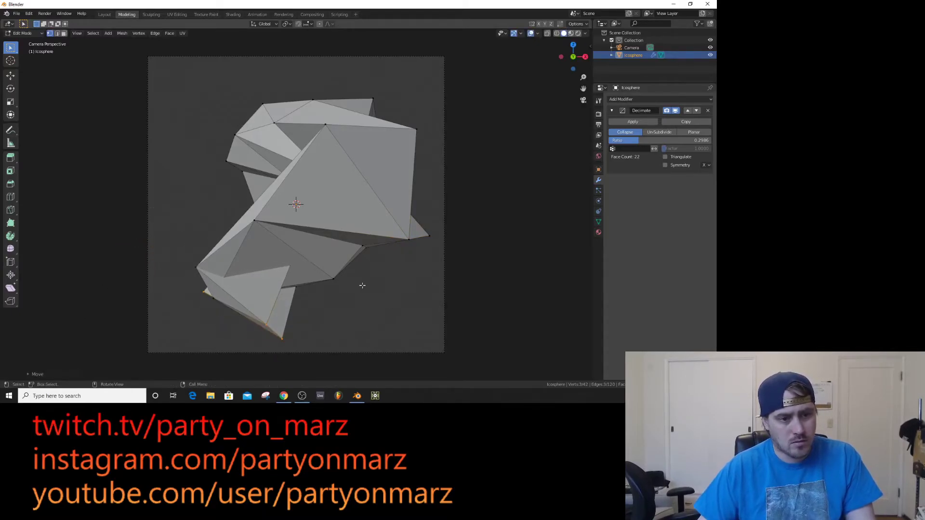
left_click_drag(363, 285, 304, 261)
key("g")
left_click(358, 289)
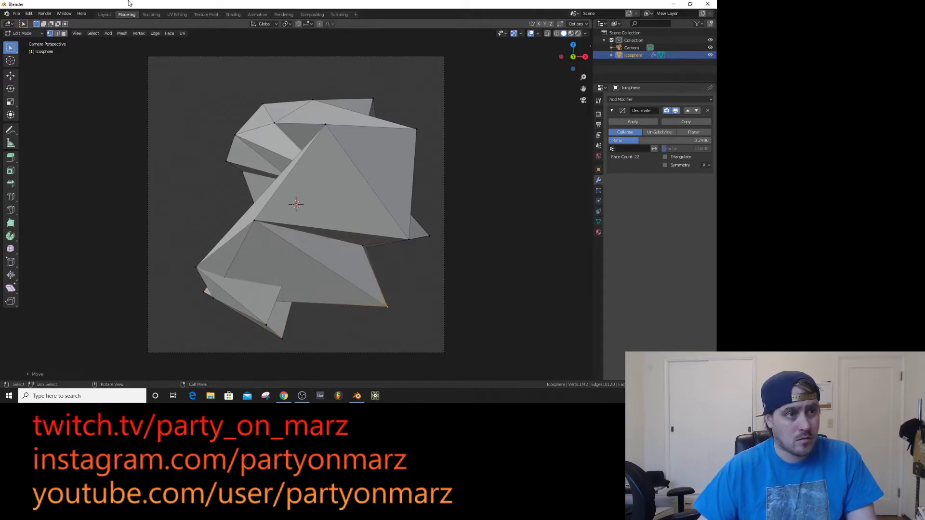
- Return to the Layout workspace and set the Decimate modifier's ratio to 1.0 on the ico sphere
left_click(104, 14)
left_click_drag(201, 93, 286, 95)
key("KP_0")
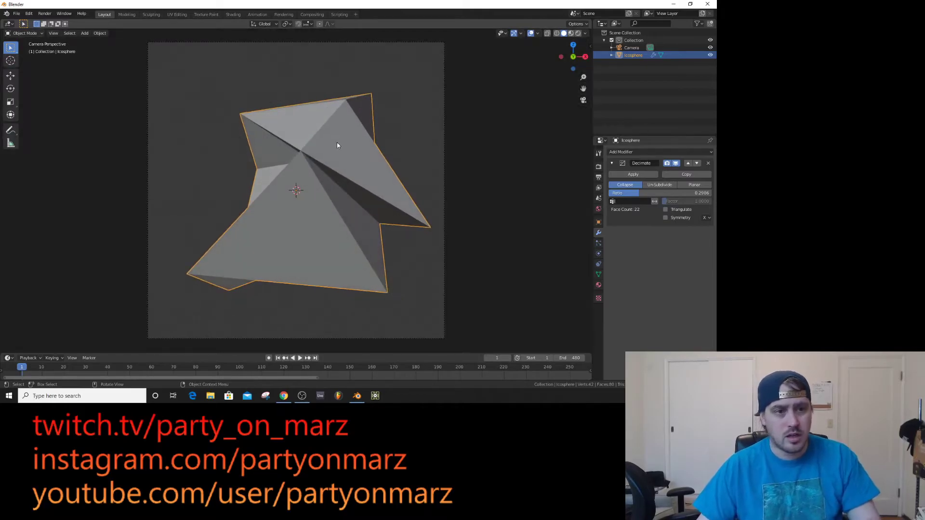
middle_click(309, 149)
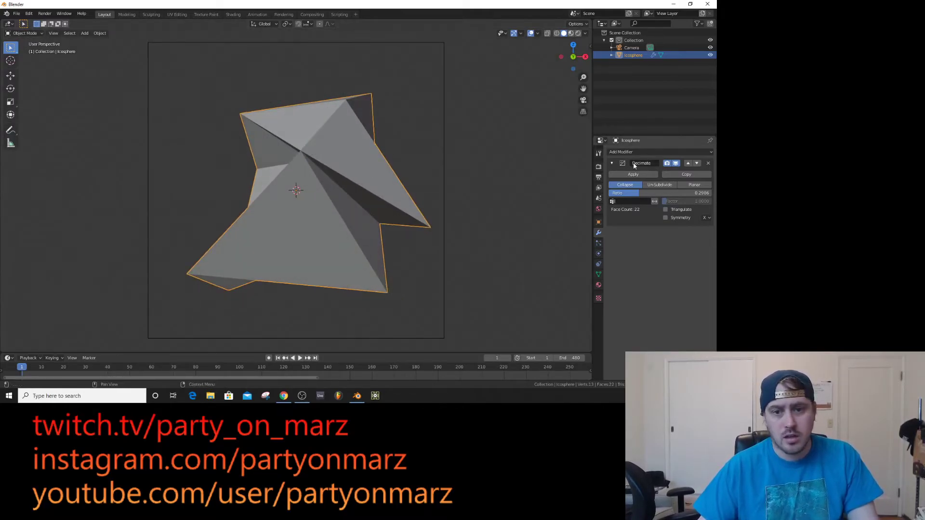
left_click_drag(657, 196, 711, 194)
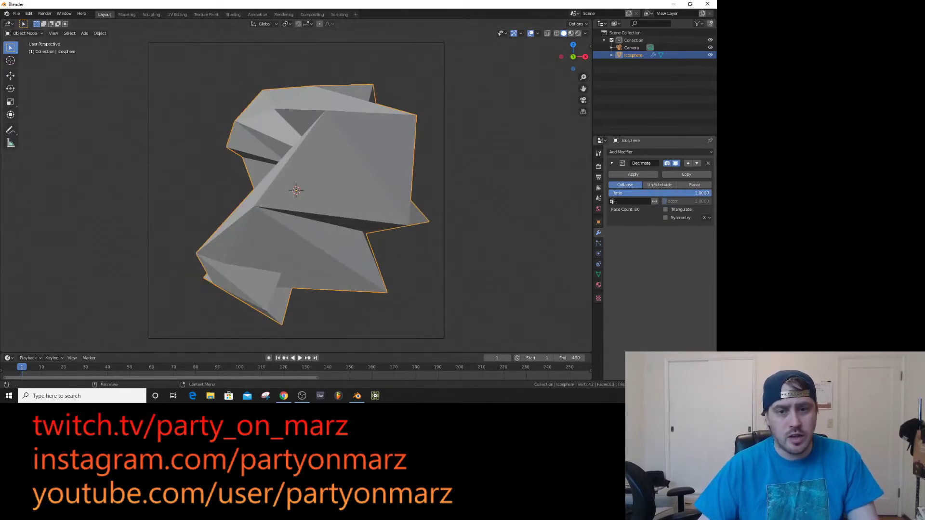
left_click_drag(466, 172, 136, 181)
left_click(136, 181)
left_click(254, 174)
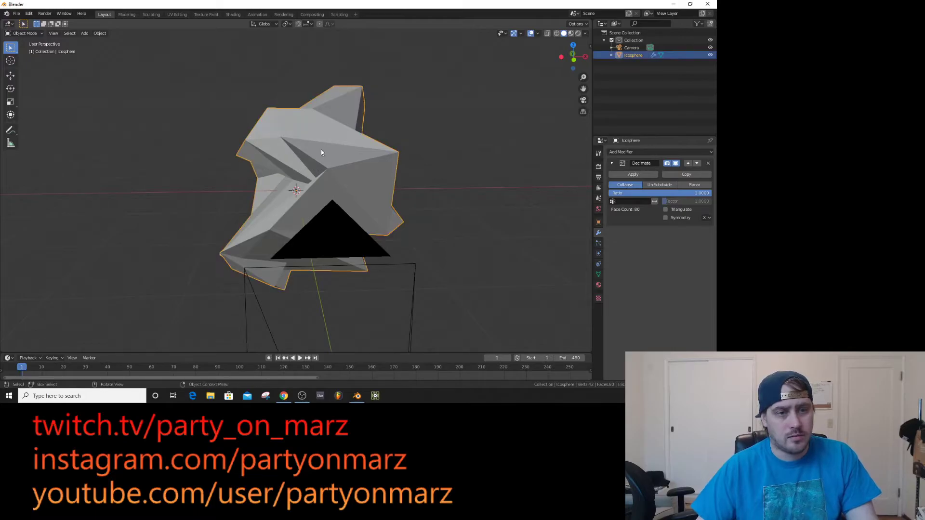
- Back in the Modeling workspace, raise the upper-left vertex cluster and stretch its two outer vertices into a long upper-left spike
left_click(131, 14)
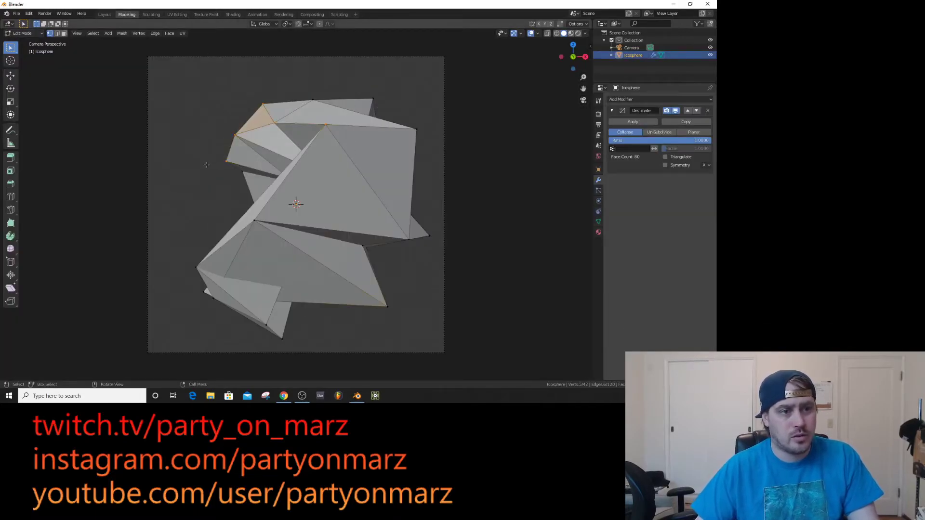
key("g")
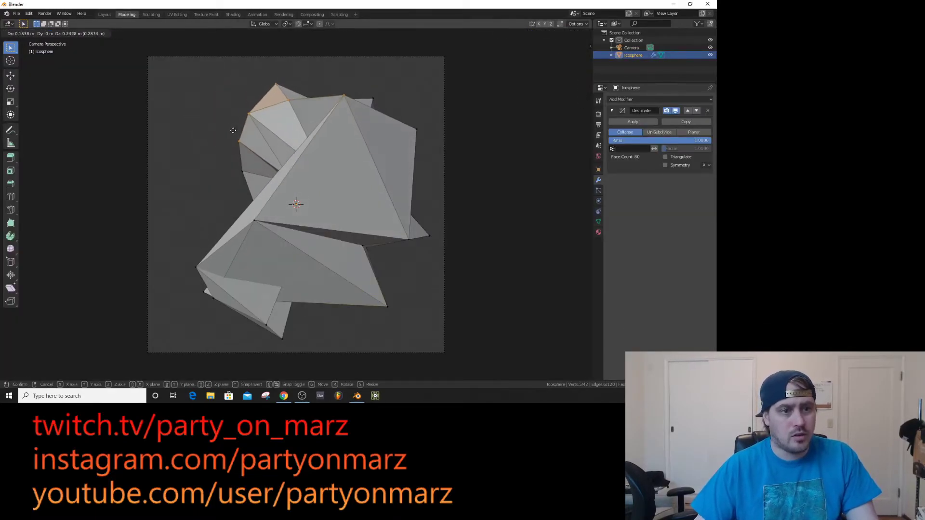
left_click(247, 126)
left_click_drag(265, 102, 213, 145)
key("g")
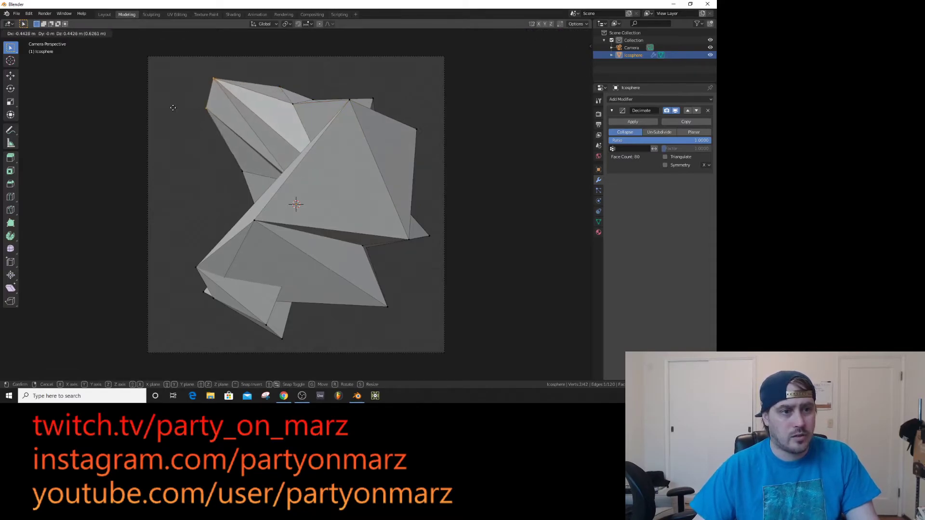
left_click(134, 95)
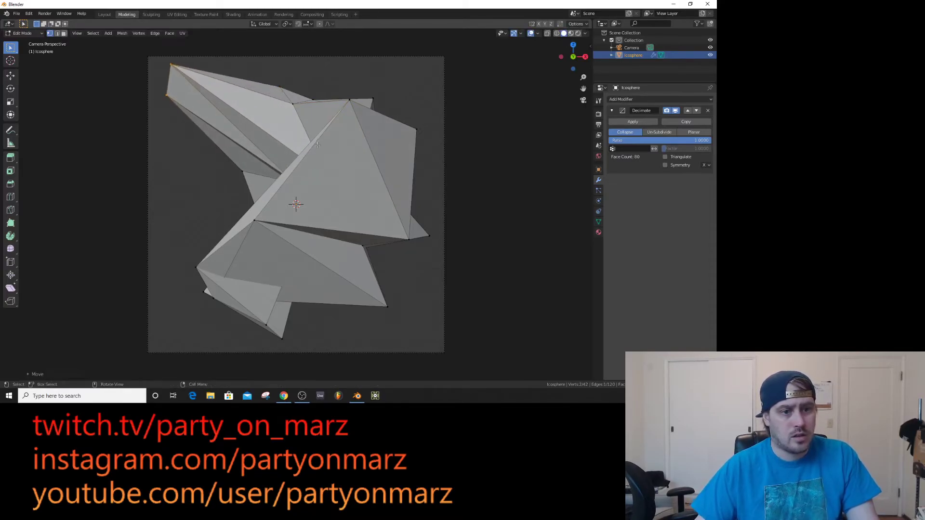
- Pull the upper-right vertex up and outward into a pointed spike near the camera frame's corner
left_click(367, 102)
key("g")
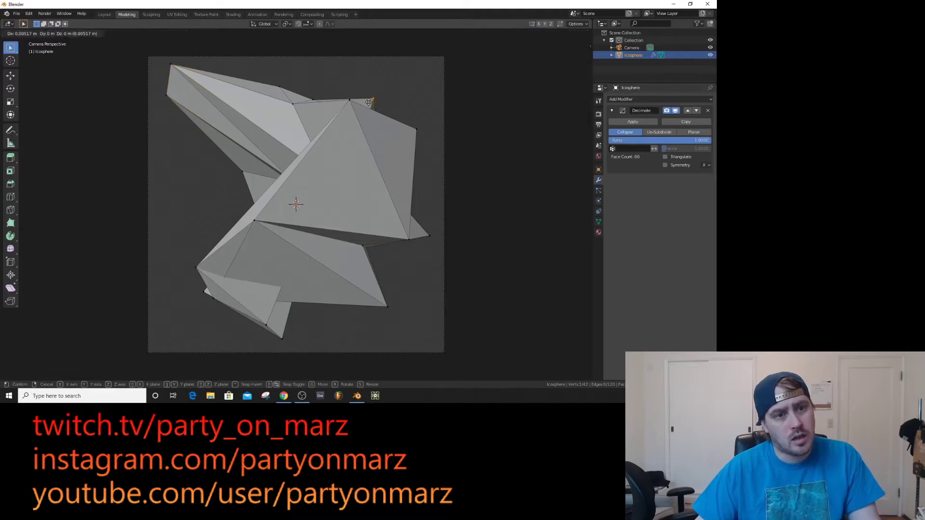
left_click(419, 75)
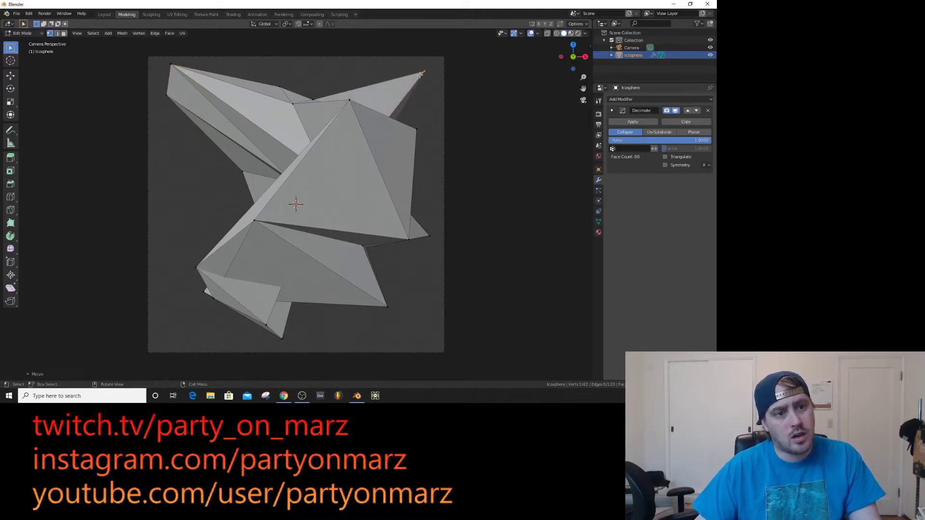
- On the back of the mesh, shift the middle band of vertices and pull the lower-left vertices out into a long spike
left_click_drag(419, 74, 258, 57)
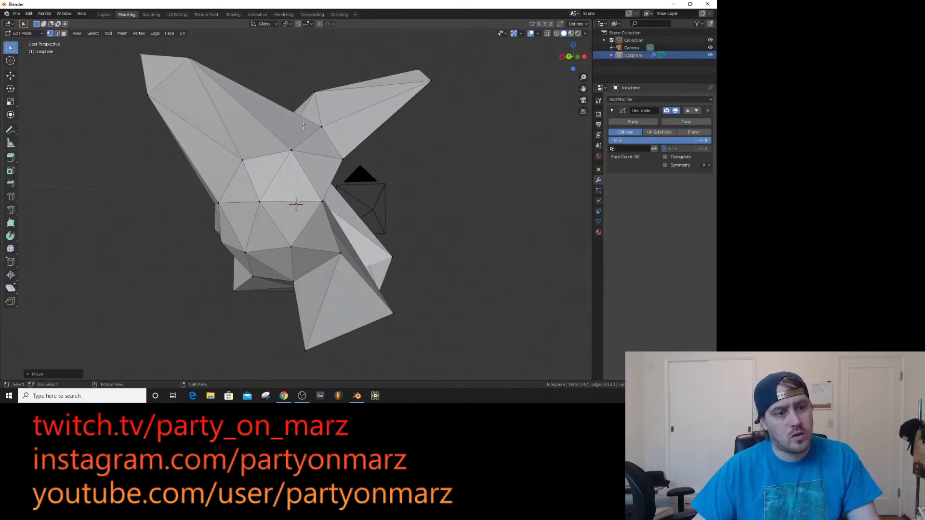
left_click_drag(294, 199, 200, 255)
key("g")
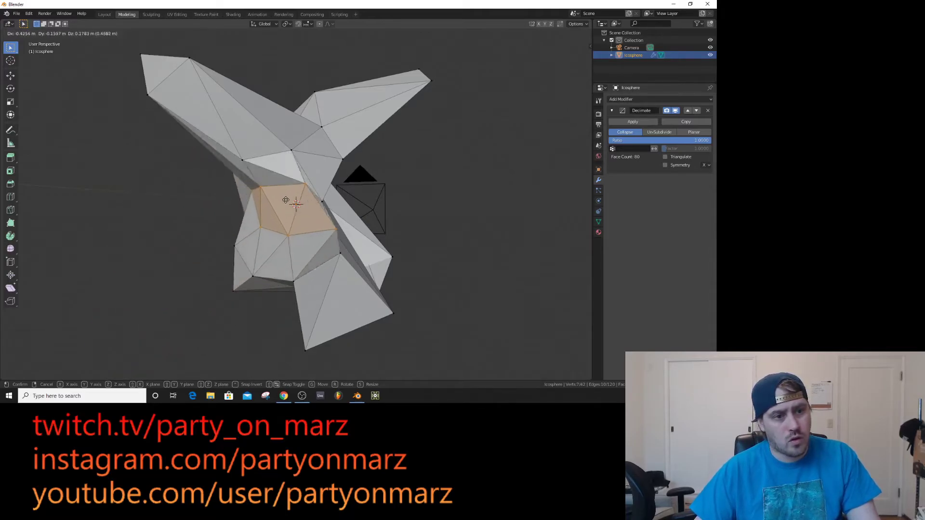
left_click(276, 199)
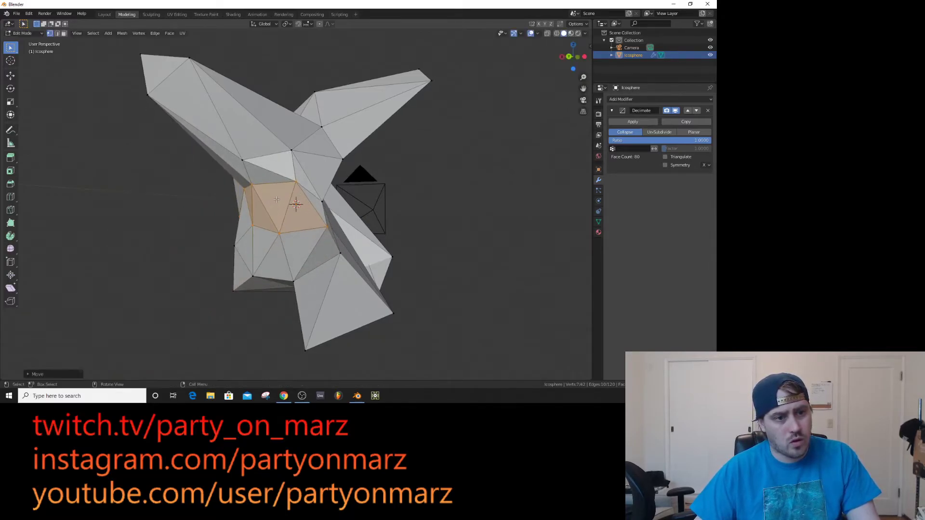
left_click_drag(244, 216, 284, 239)
key("g")
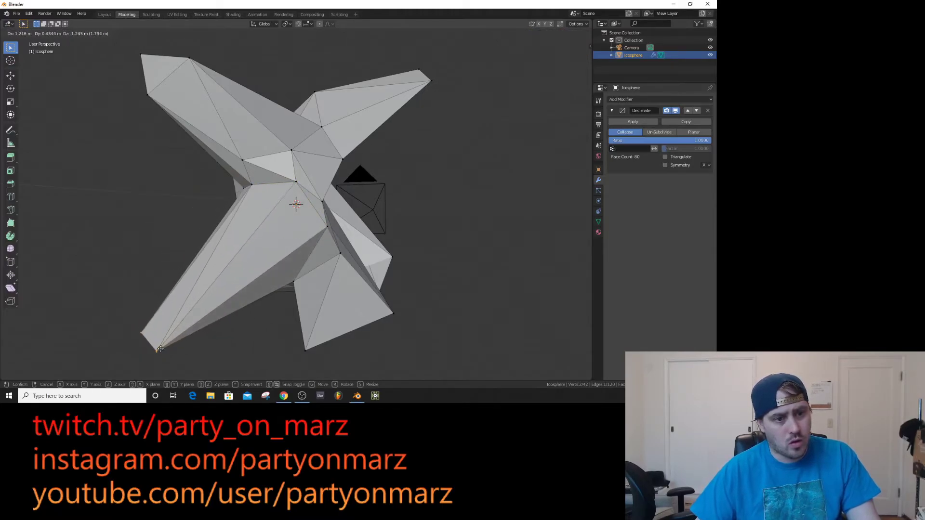
left_click(163, 349)
- Pull the front lower-left vertices up and outward into a left-hand point, and check the shape through the camera
left_click_drag(162, 348, 407, 298)
key("g")
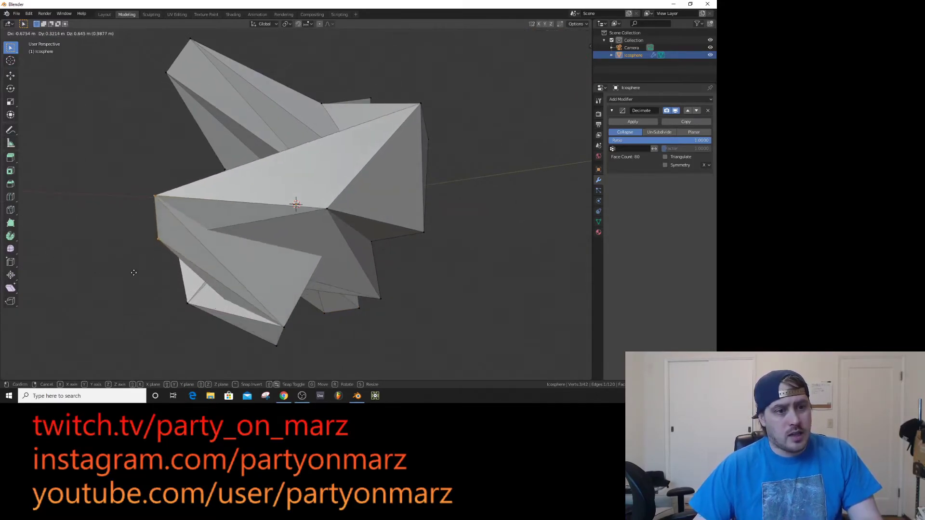
left_click(149, 261)
left_click_drag(149, 262, 409, 212)
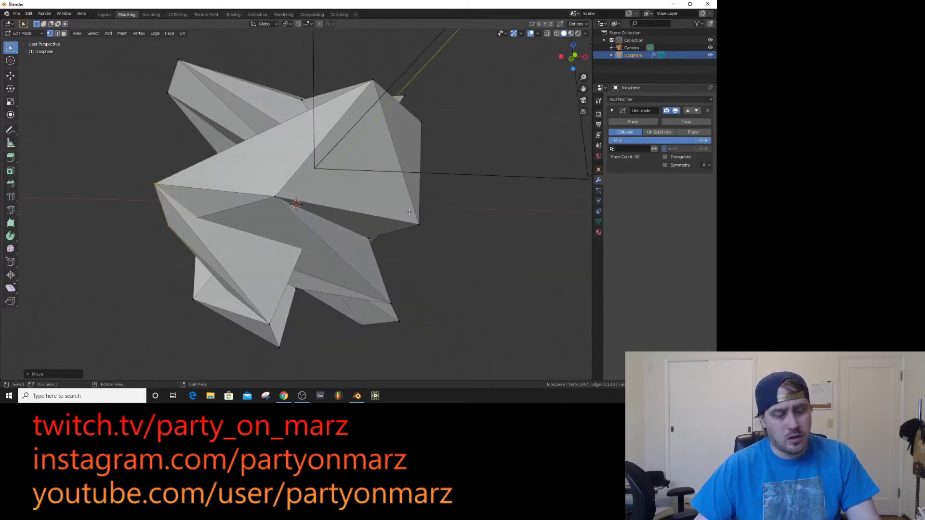
key("KP_0")
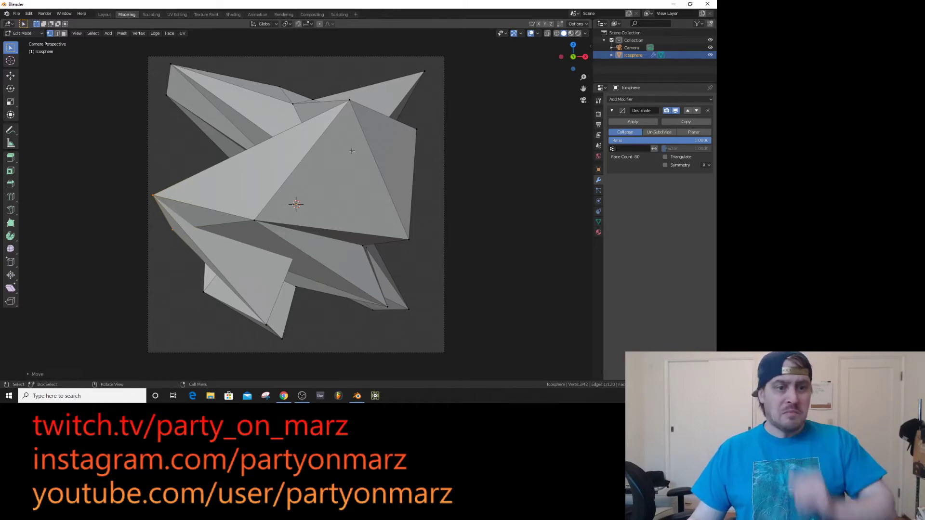
- Set the world background color to black
left_click(599, 157)
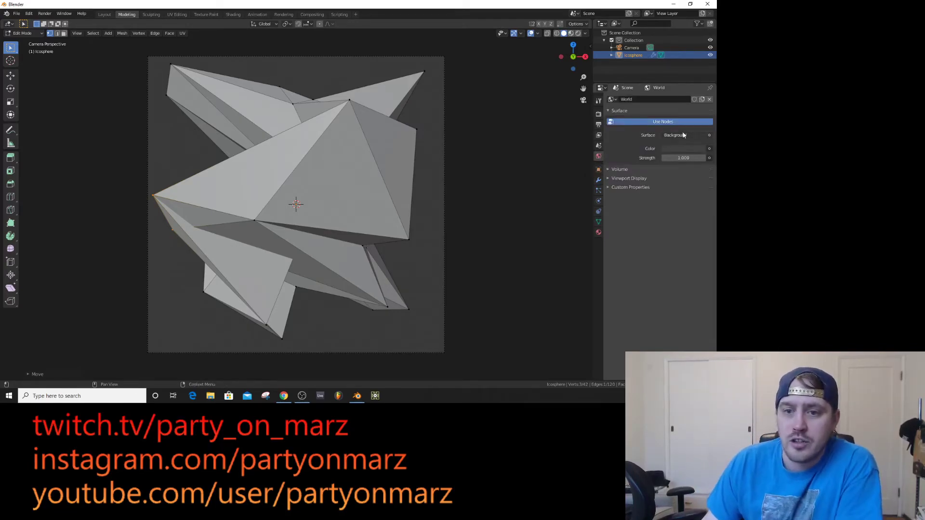
left_click(683, 147)
left_click_drag(698, 83, 699, 95)
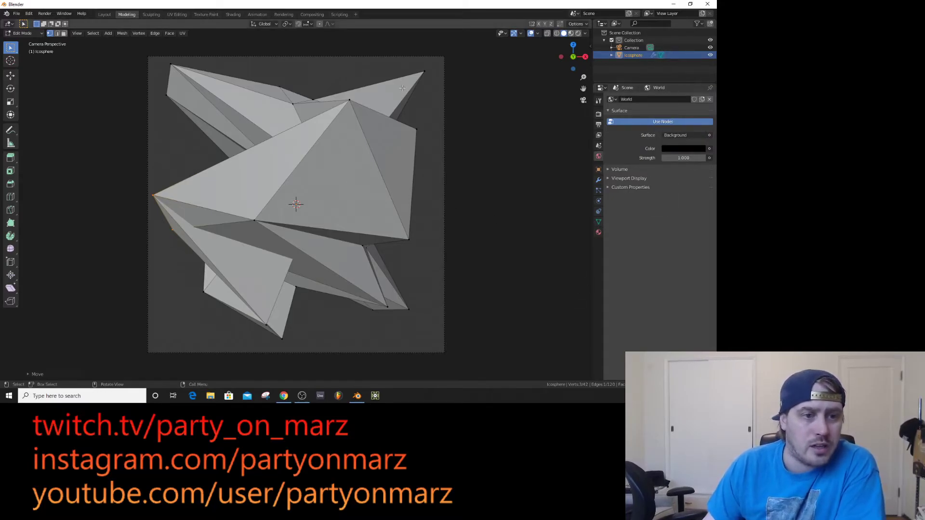
- Give the crystal mesh a new material and darken its base color to near black
mouse_move(419, 97)
left_mouse_down()
mouse_move(381, 136)
mouse_move(419, 115)
mouse_move(429, 97)
mouse_move(414, 96)
left_mouse_up()
key("KP_0")
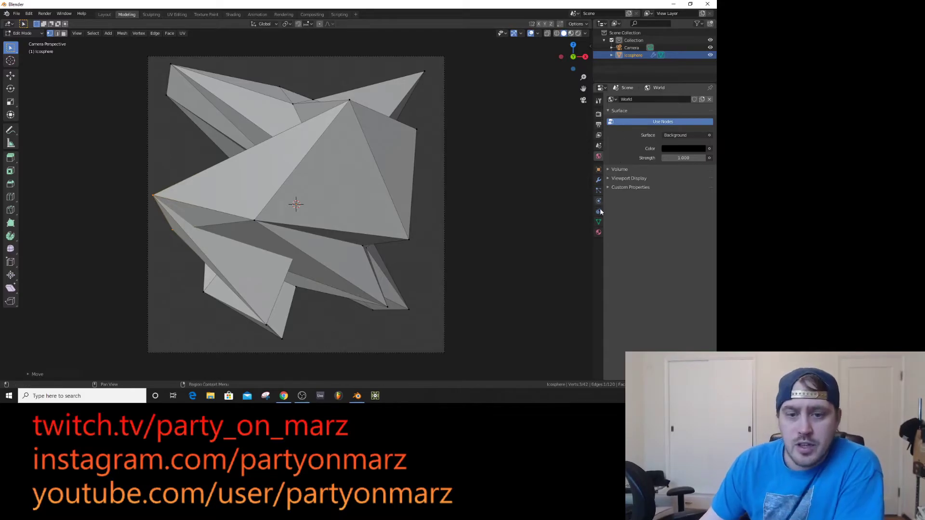
left_click(598, 232)
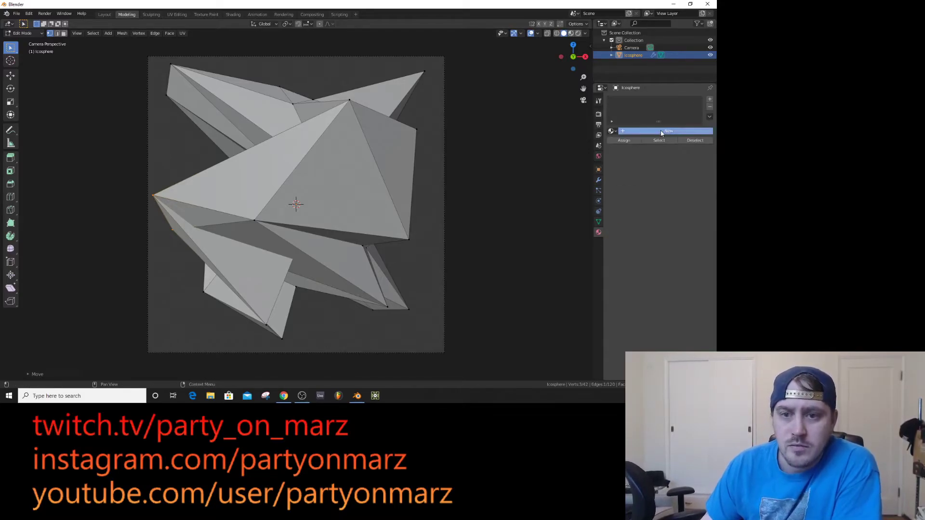
left_click(662, 132)
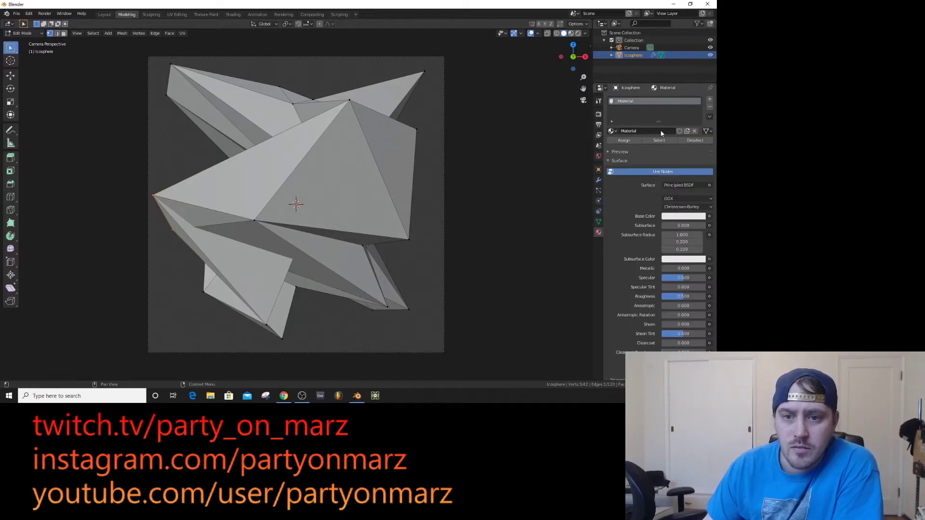
left_click(690, 218)
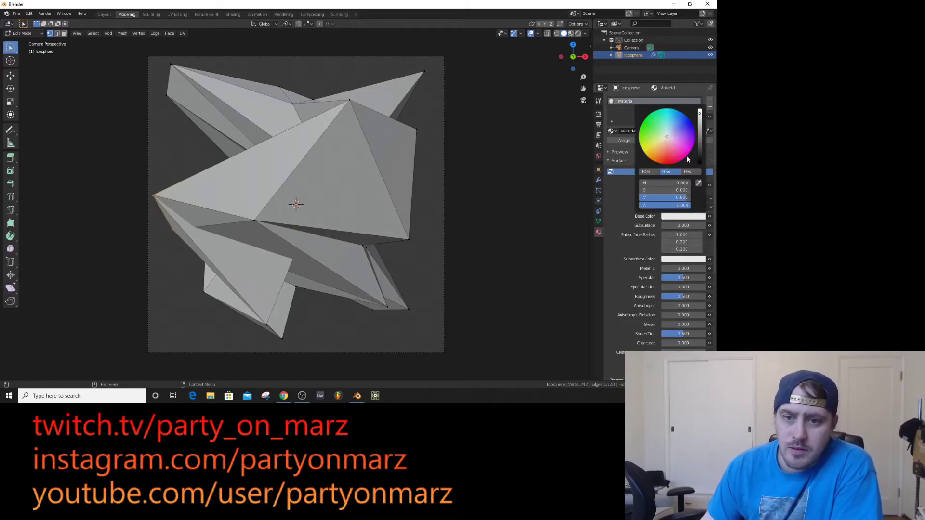
left_click(700, 150)
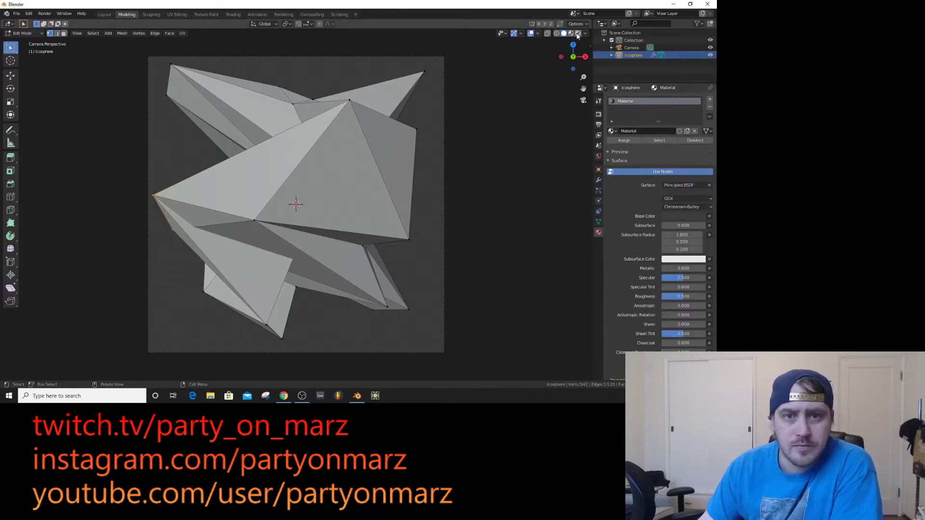
- Switch to the Layout workspace, look through the camera and add a point light to the scene
key("shift+a")
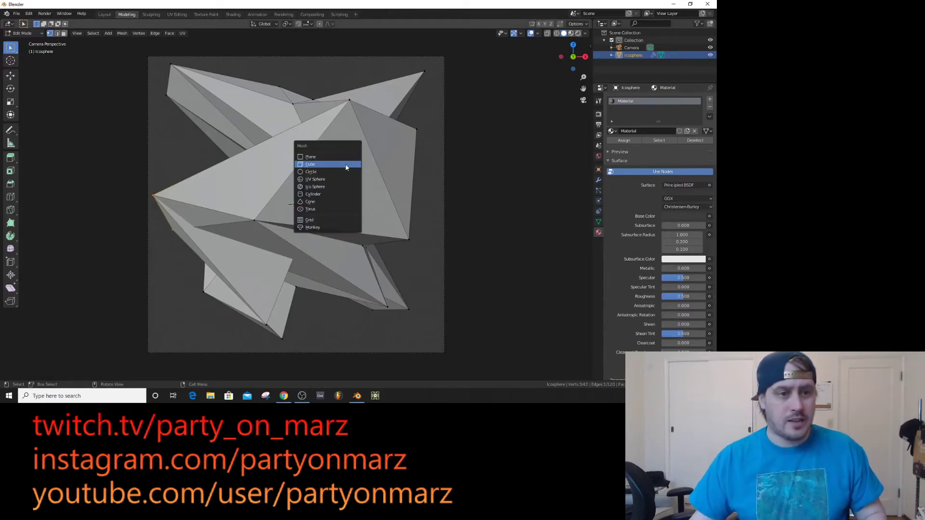
key("alt+a")
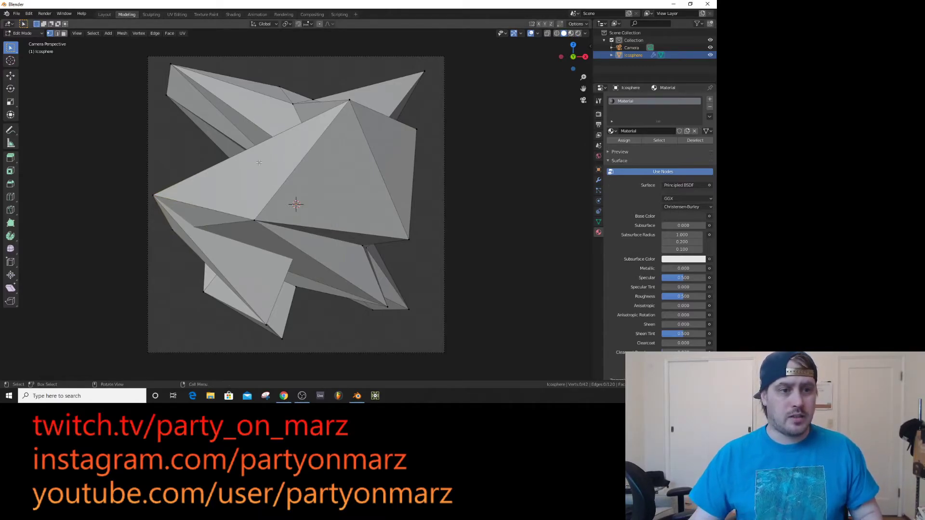
left_click(103, 13)
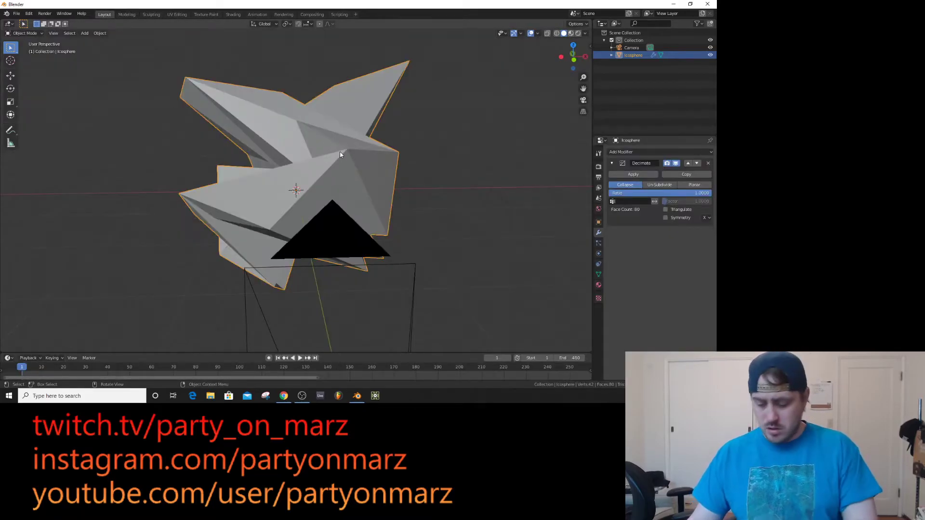
key("KP_0")
key("shift+a")
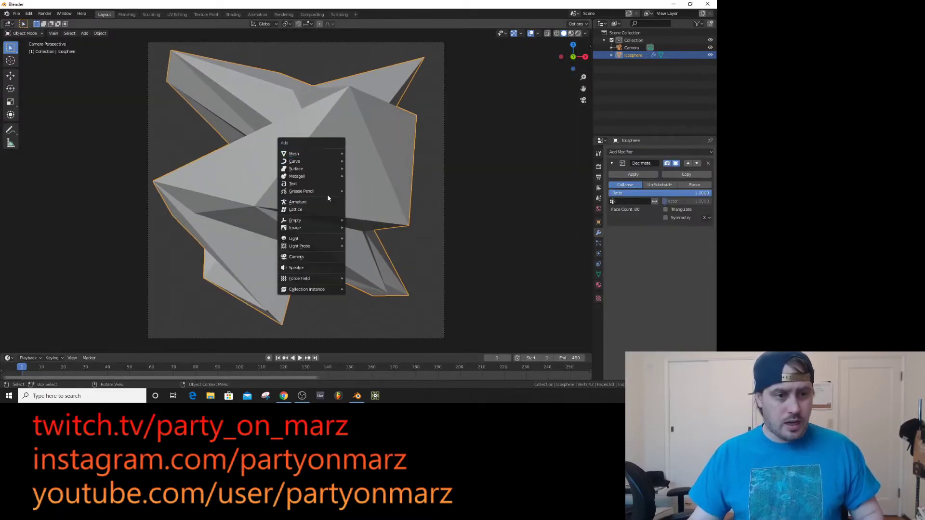
mouse_move(323, 242)
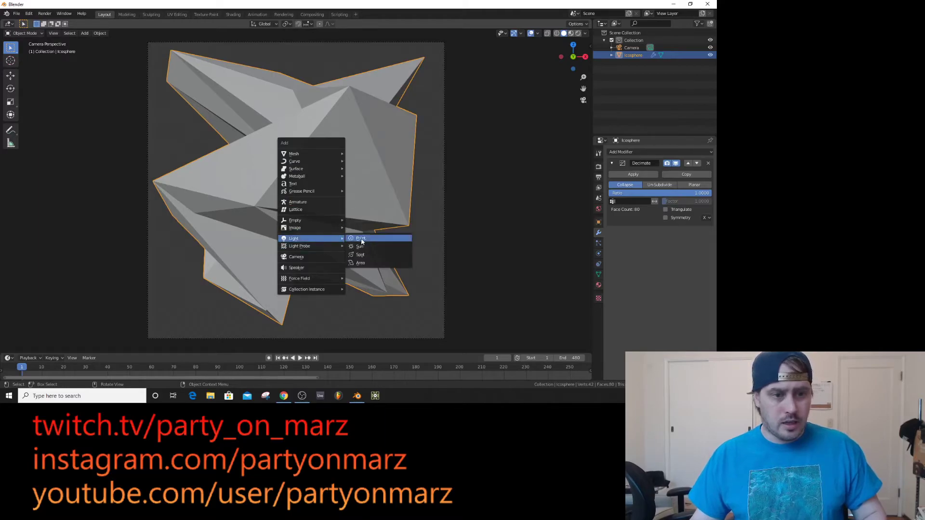
left_click(361, 240)
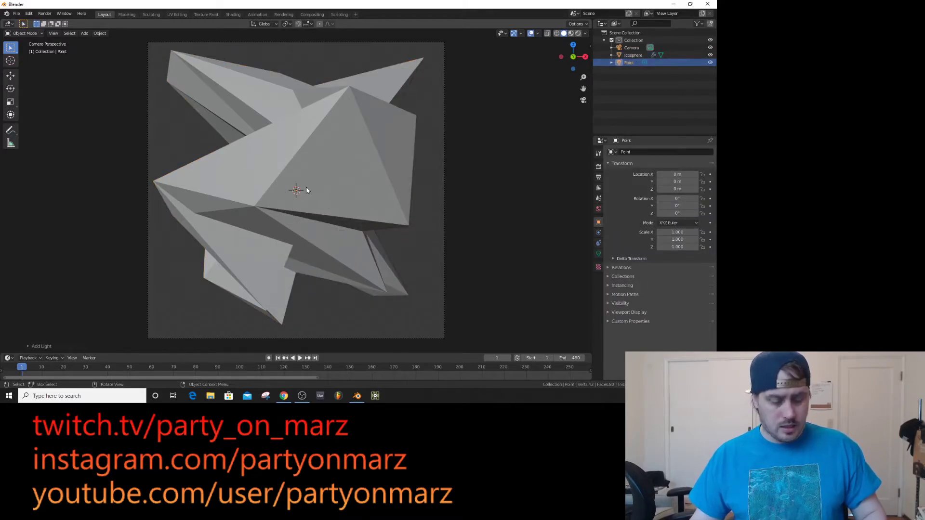
- Move the point light about 2.02 m in the negative X direction, just outside the camera frame
key("g")
key("x")
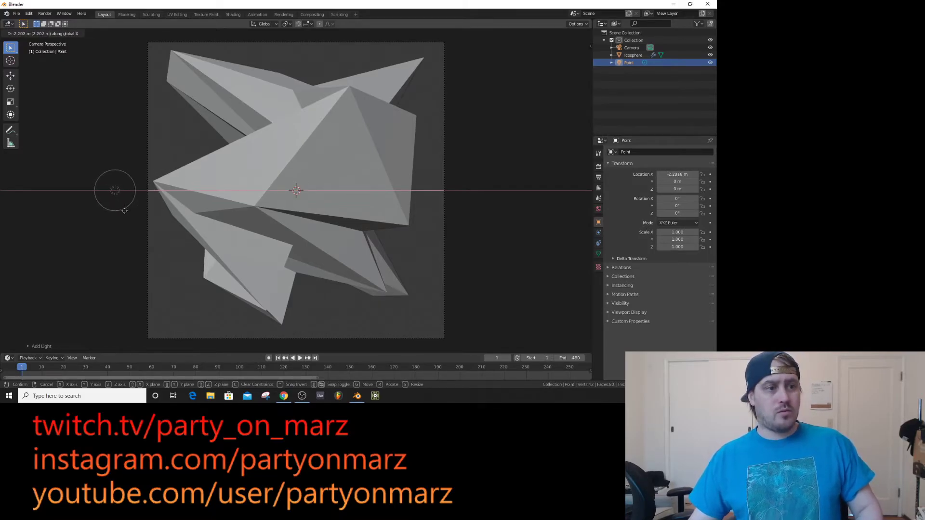
left_click(140, 210)
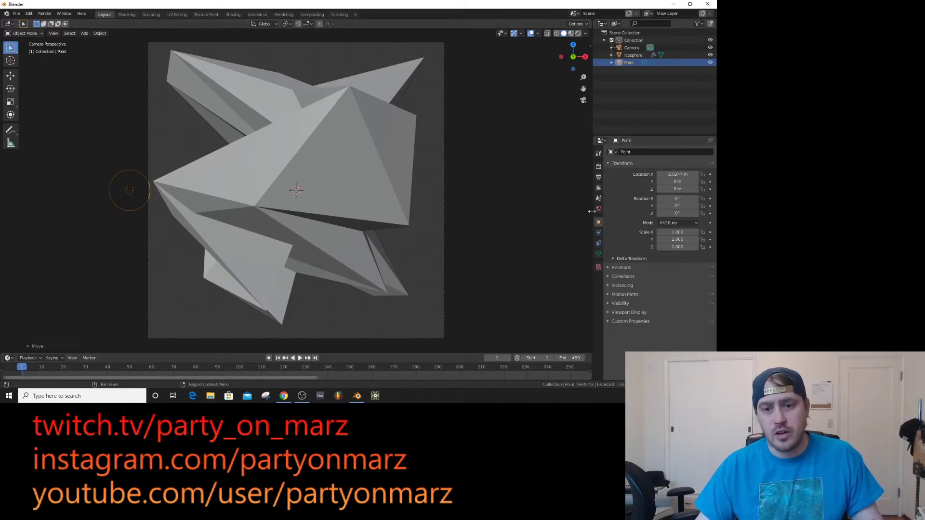
- Set the point light's power to 120 W and its color to a fully saturated green with hue 0.300
left_click(599, 254)
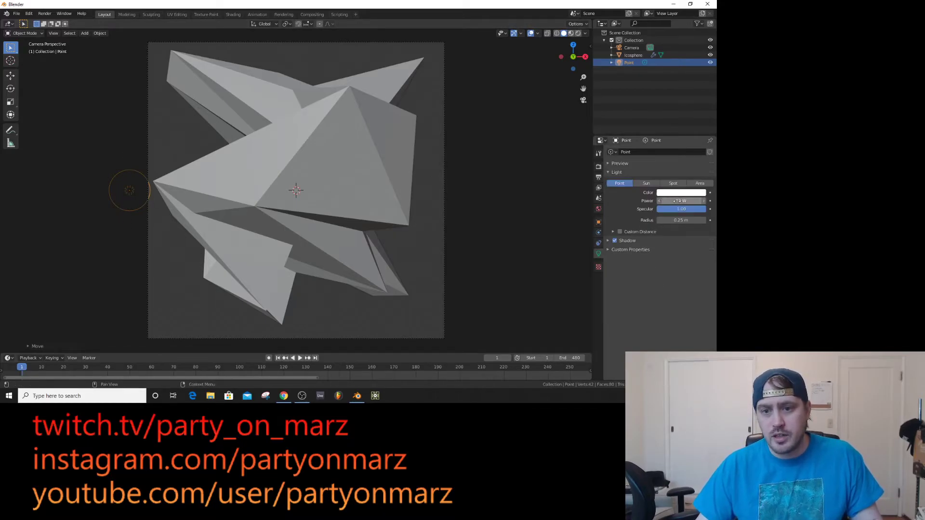
left_click(675, 202)
type("120")
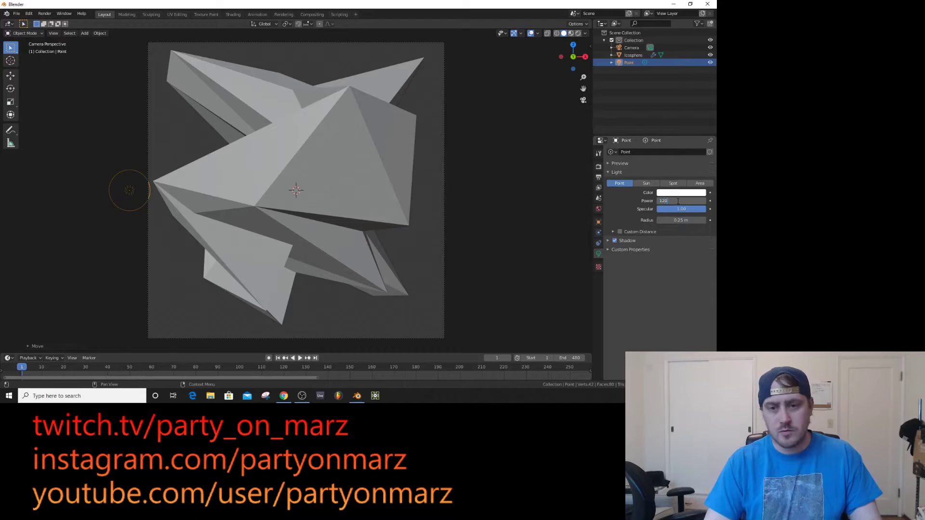
key("Return")
left_click(681, 193)
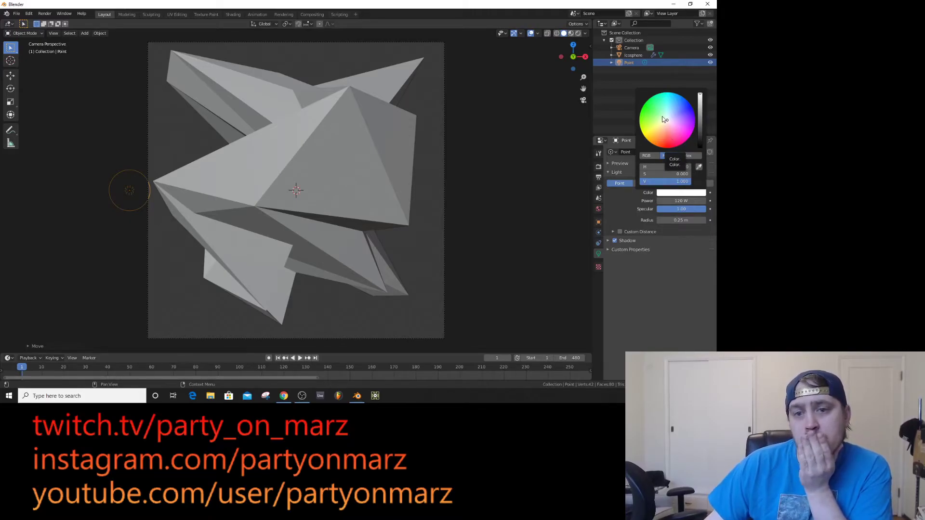
left_click_drag(662, 117, 642, 115)
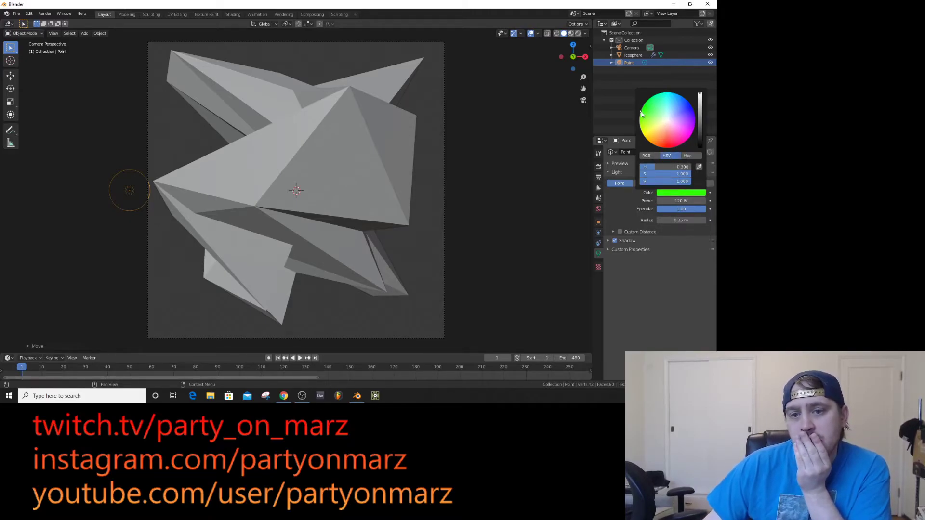